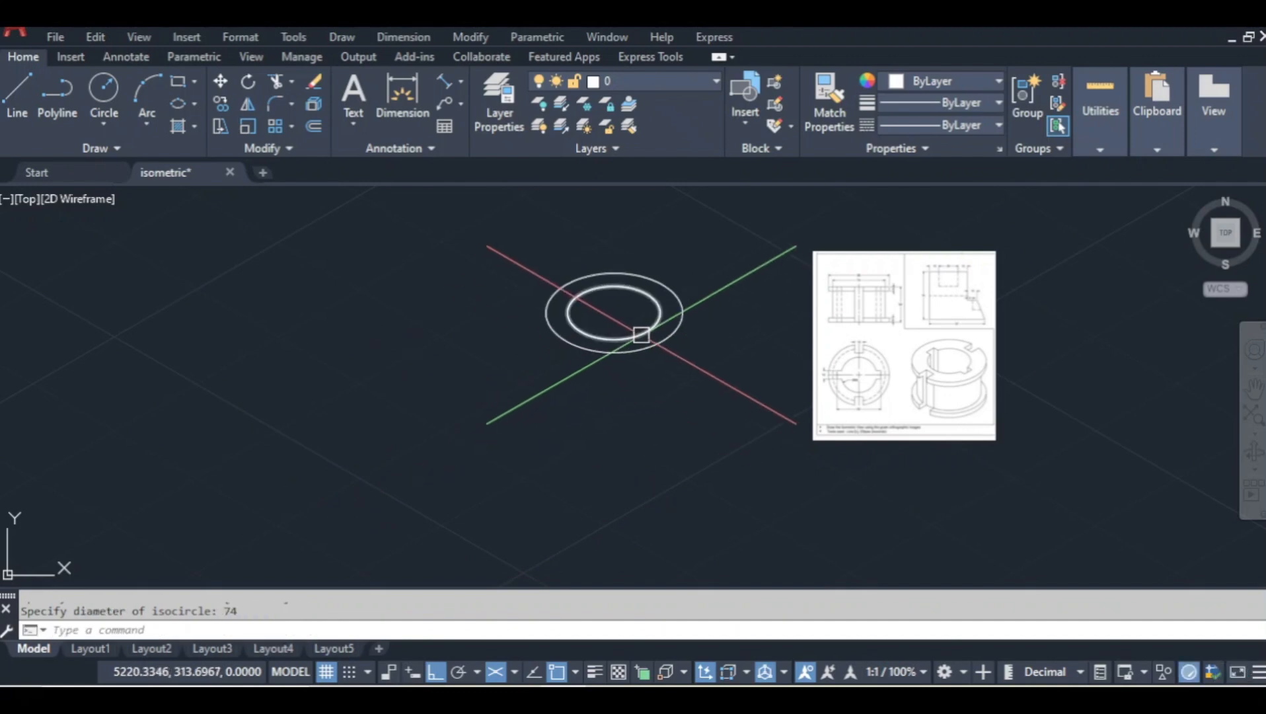
Draw an 86-diameter isocircle concentric with the two existing isocircles.
{"action": "left_click", "coordinate": [177, 103]}
{"action": "type", "text": "i"}
{"action": "key", "text": "Return"}
{"action": "left_click", "coordinate": [614, 313]}
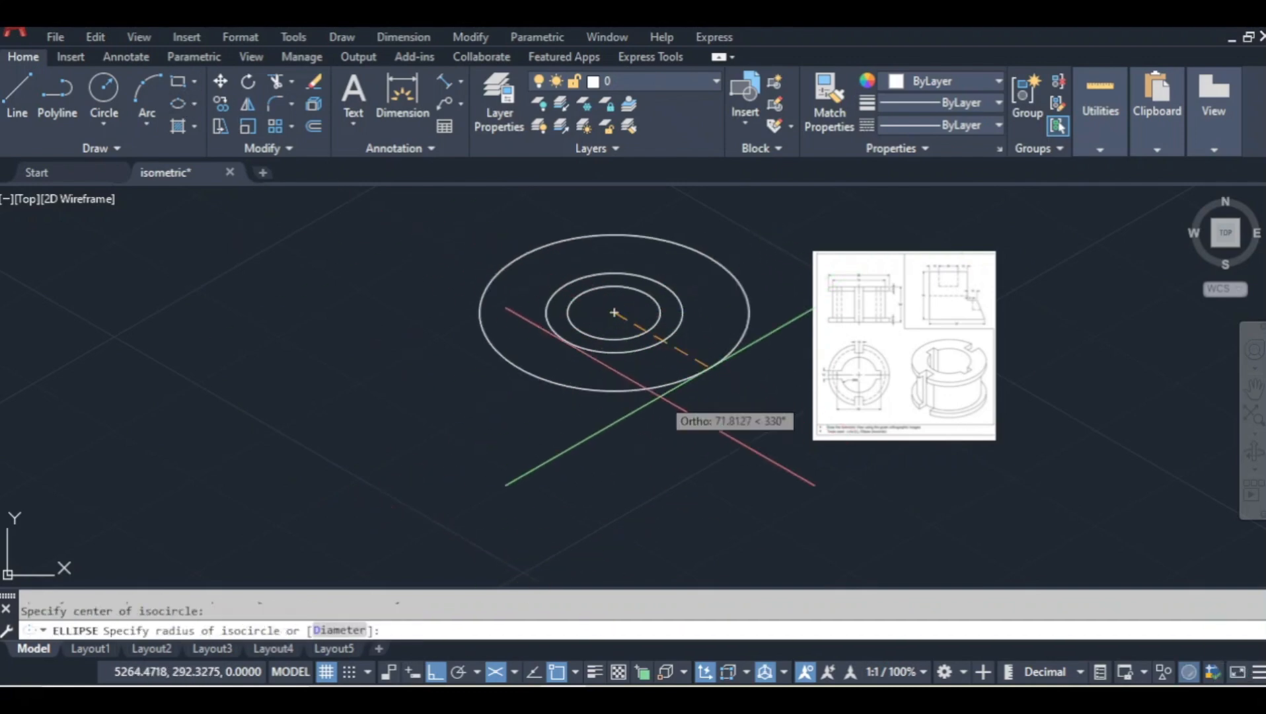
{"action": "scroll", "coordinate": [876, 287], "scroll_direction": "up", "scroll_amount": 6}
{"action": "scroll", "coordinate": [726, 331], "scroll_direction": "down", "scroll_amount": 5}
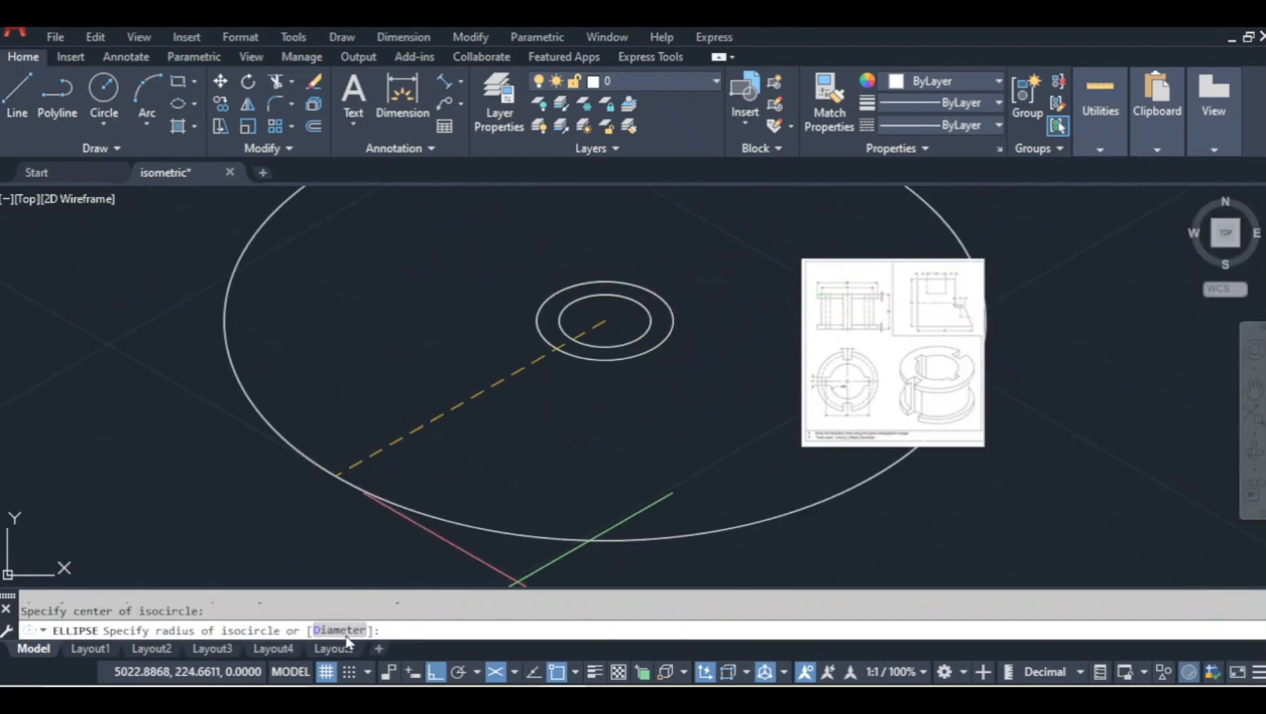
{"action": "type", "text": "d"}
{"action": "key", "text": "Return"}
{"action": "type", "text": "86"}
{"action": "key", "text": "Return"}
{"action": "scroll", "coordinate": [702, 236], "scroll_direction": "up", "scroll_amount": 3}
{"action": "middle_click_drag", "start_coordinate": [607, 455], "coordinate": [582, 453]}
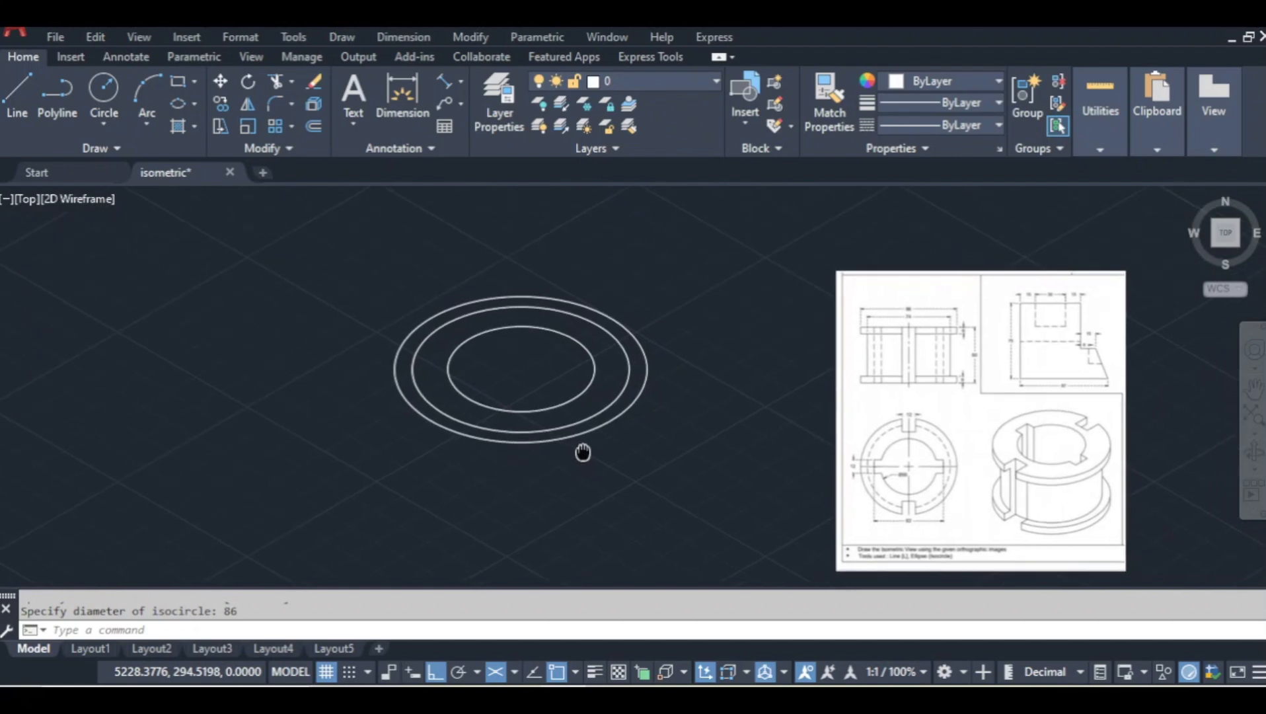
Draw two lines from the circles' common centre along the two isometric axes, ending just outside the outermost isocircle.
{"action": "key", "text": "Return"}
{"action": "left_click", "coordinate": [521, 369]}
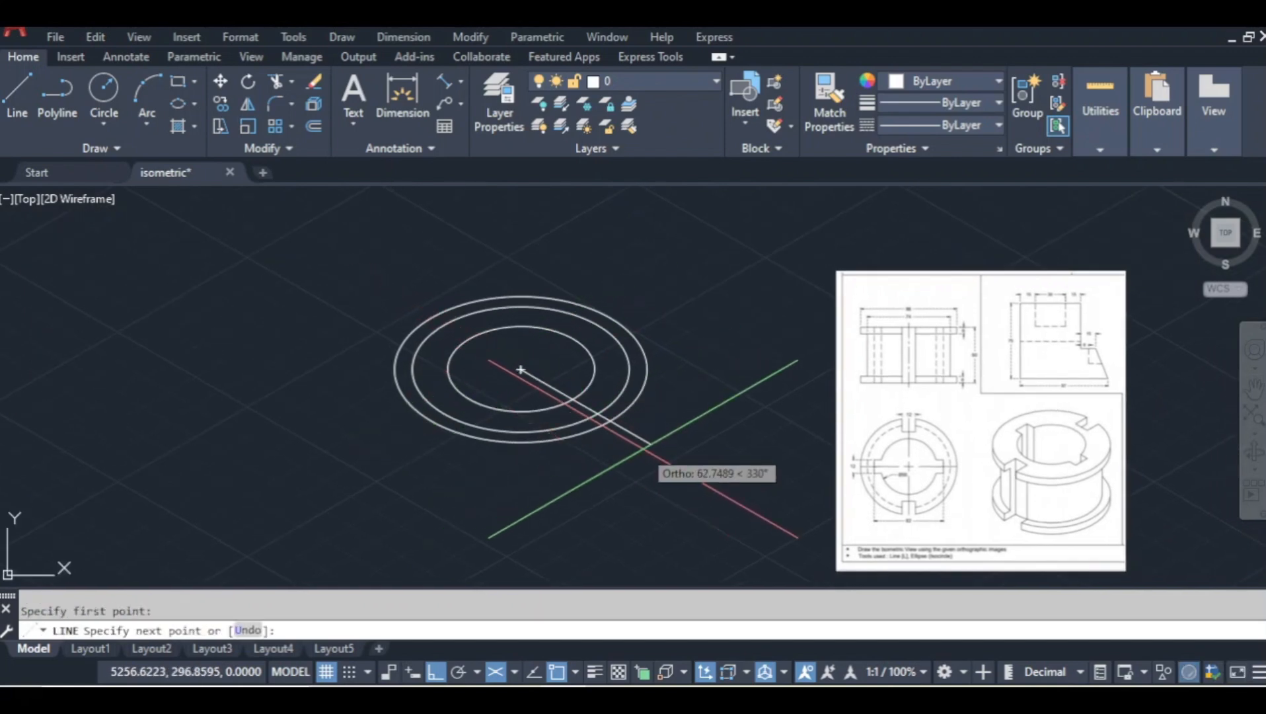
{"action": "left_click", "coordinate": [641, 436]}
{"action": "key", "text": "Return"}
{"action": "key", "text": "Return"}
{"action": "left_click", "coordinate": [521, 368]}
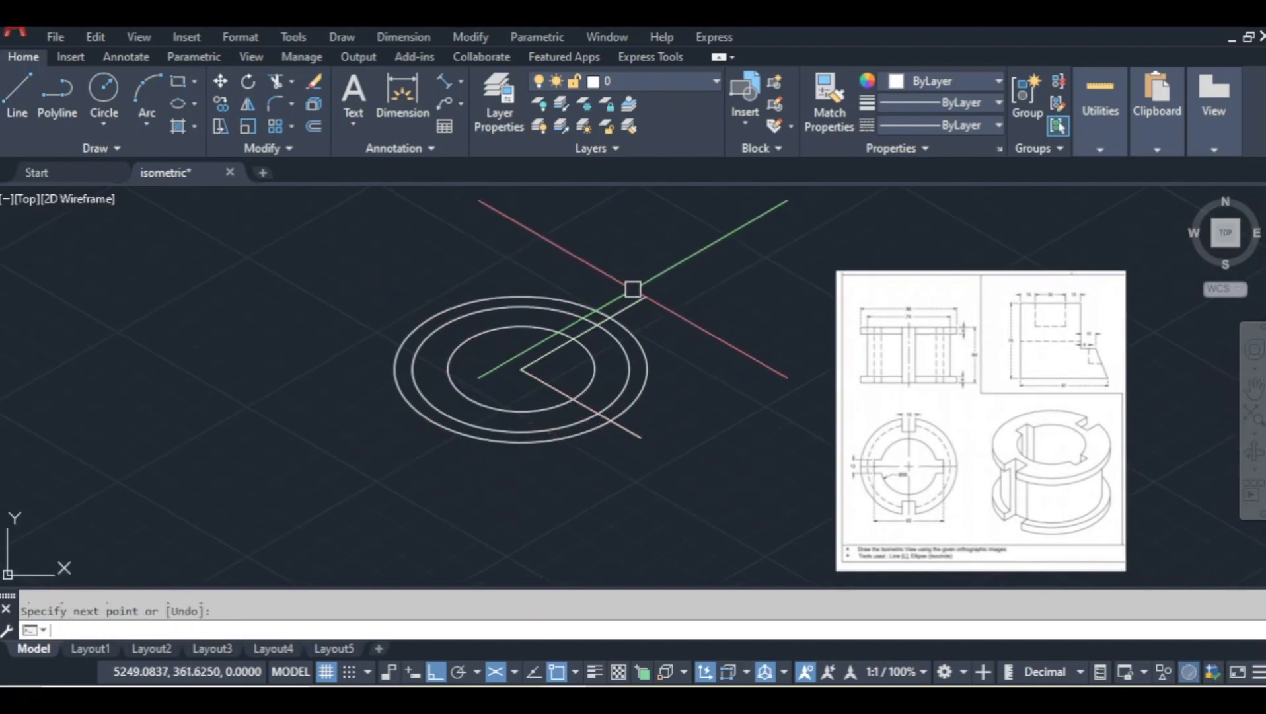
Extend both centre lines through the centre to the opposite side, using the outermost isocircle as boundary edge.
{"action": "type", "text": "ex"}
{"action": "key", "text": "Return"}
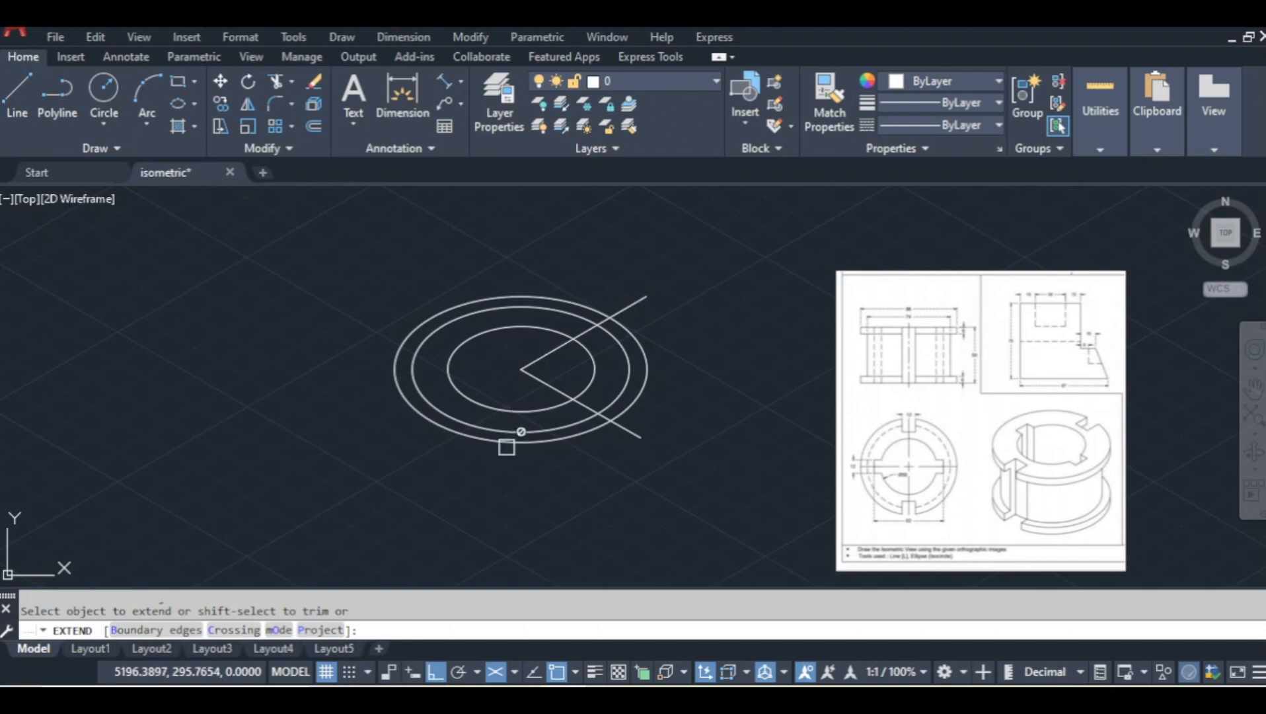
{"action": "left_click", "coordinate": [506, 446]}
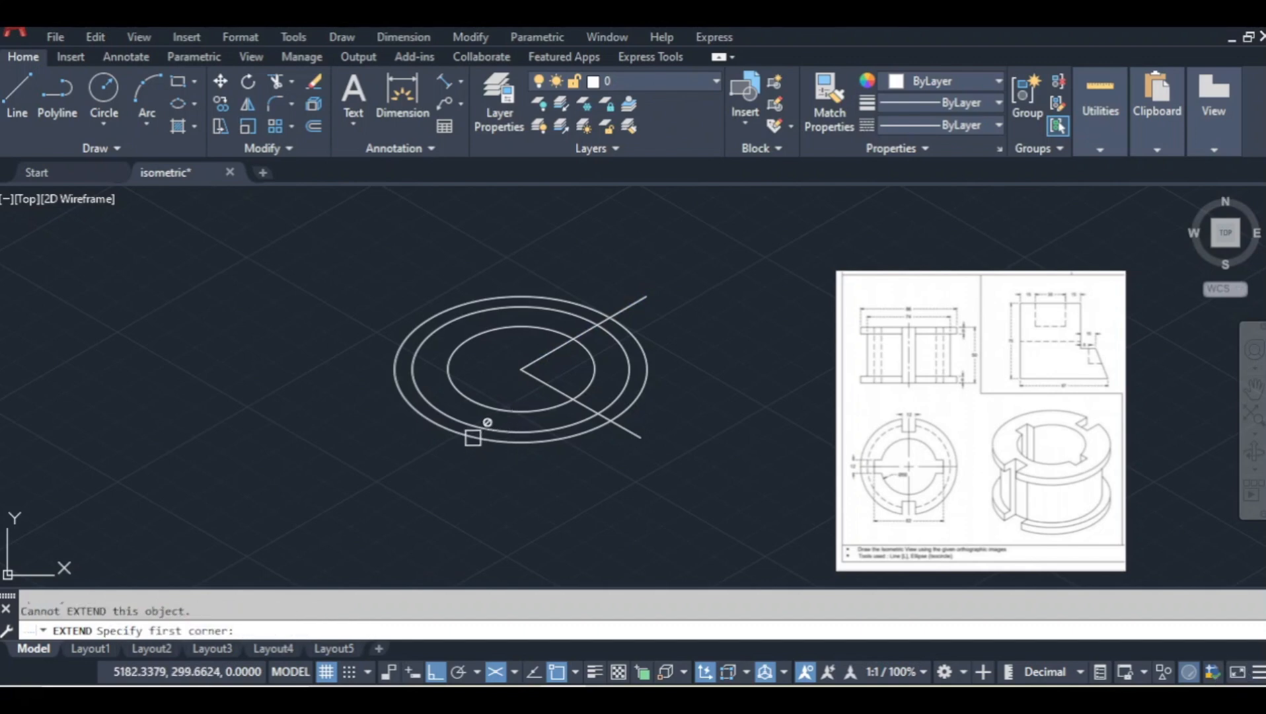
{"action": "key", "text": "Escape"}
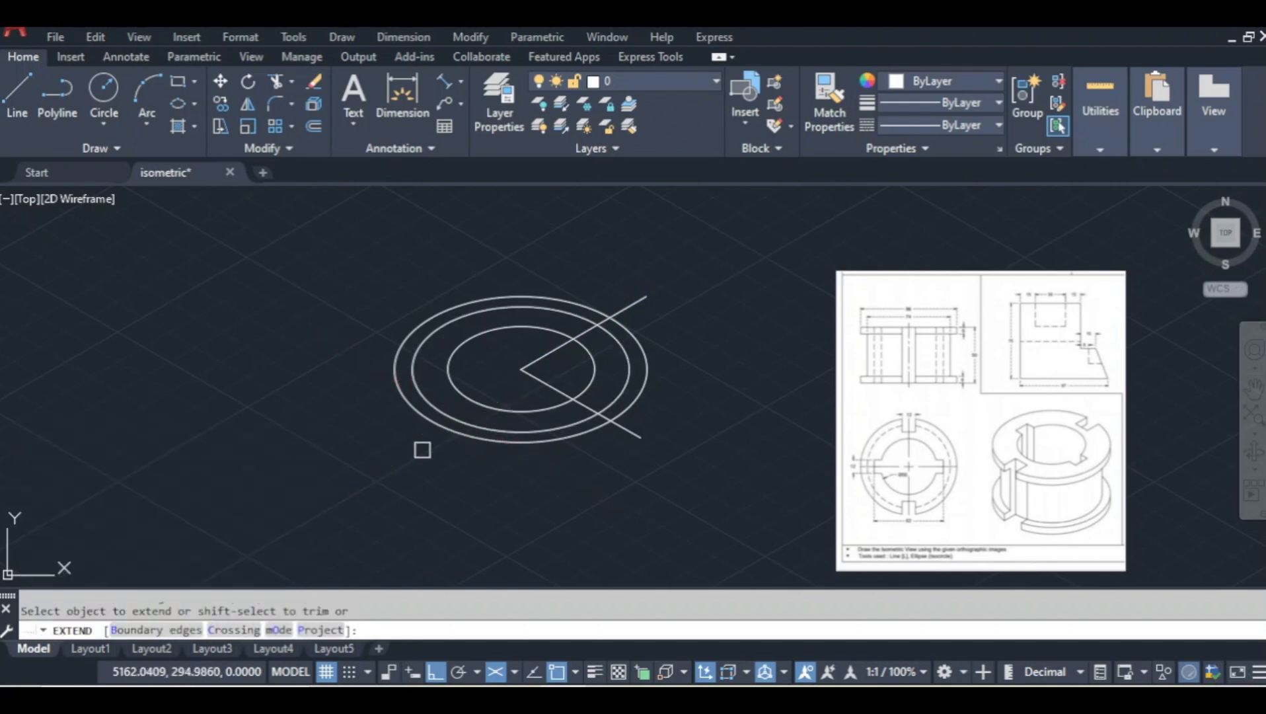
{"action": "type", "text": "b"}
{"action": "key", "text": "Return"}
{"action": "left_click", "coordinate": [442, 429]}
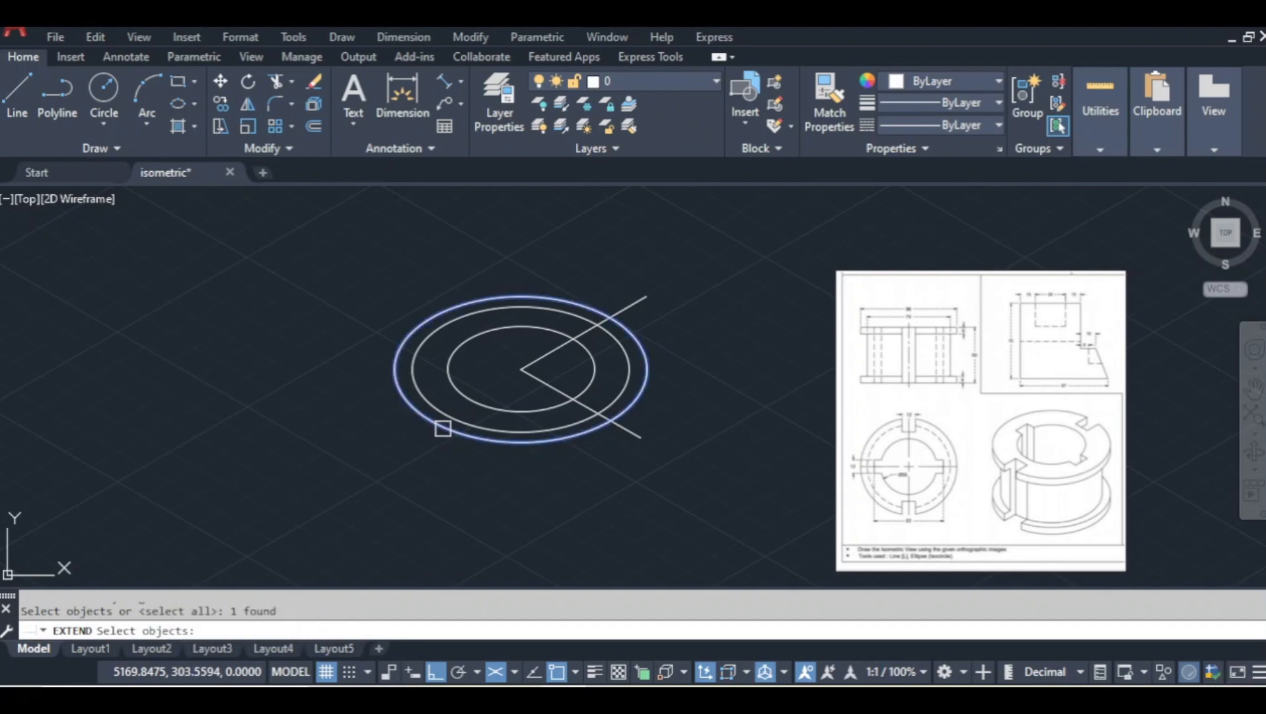
{"action": "key", "text": "Return"}
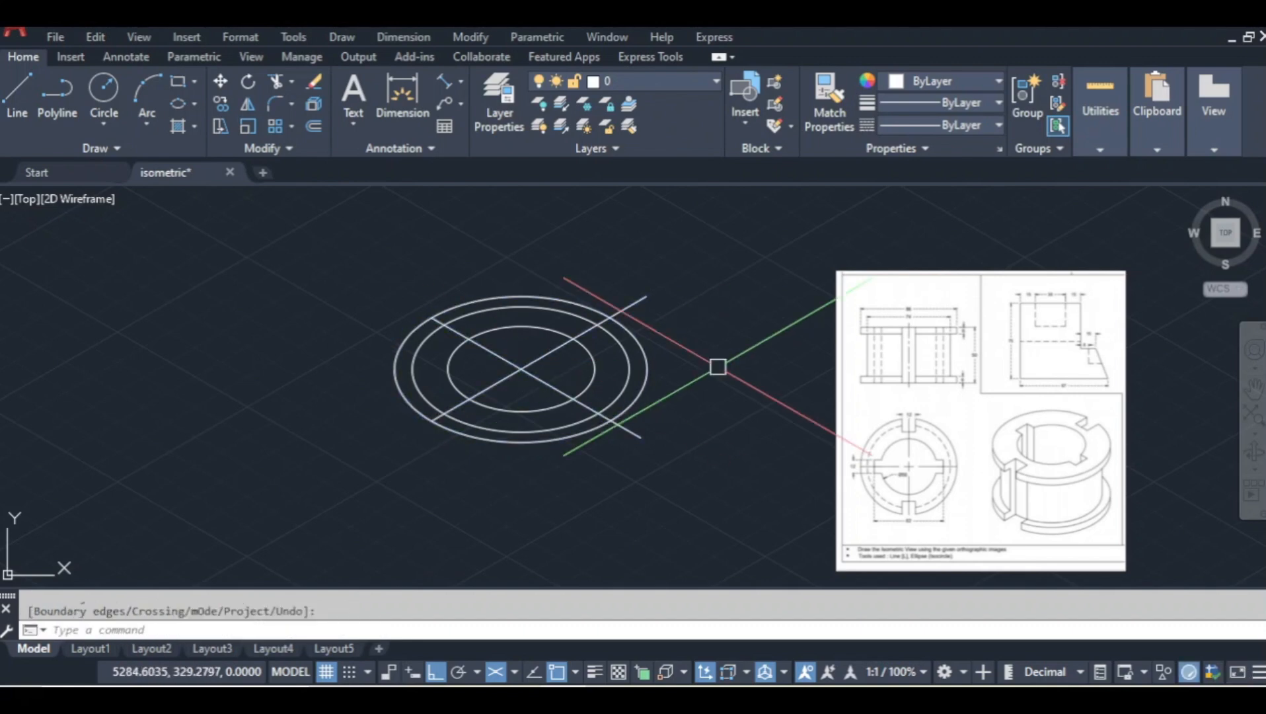
Copy the centre line that descends to the right 6 units to each side of itself.
{"action": "left_click", "coordinate": [532, 381]}
{"action": "key", "text": "Return"}
{"action": "left_click", "coordinate": [534, 377]}
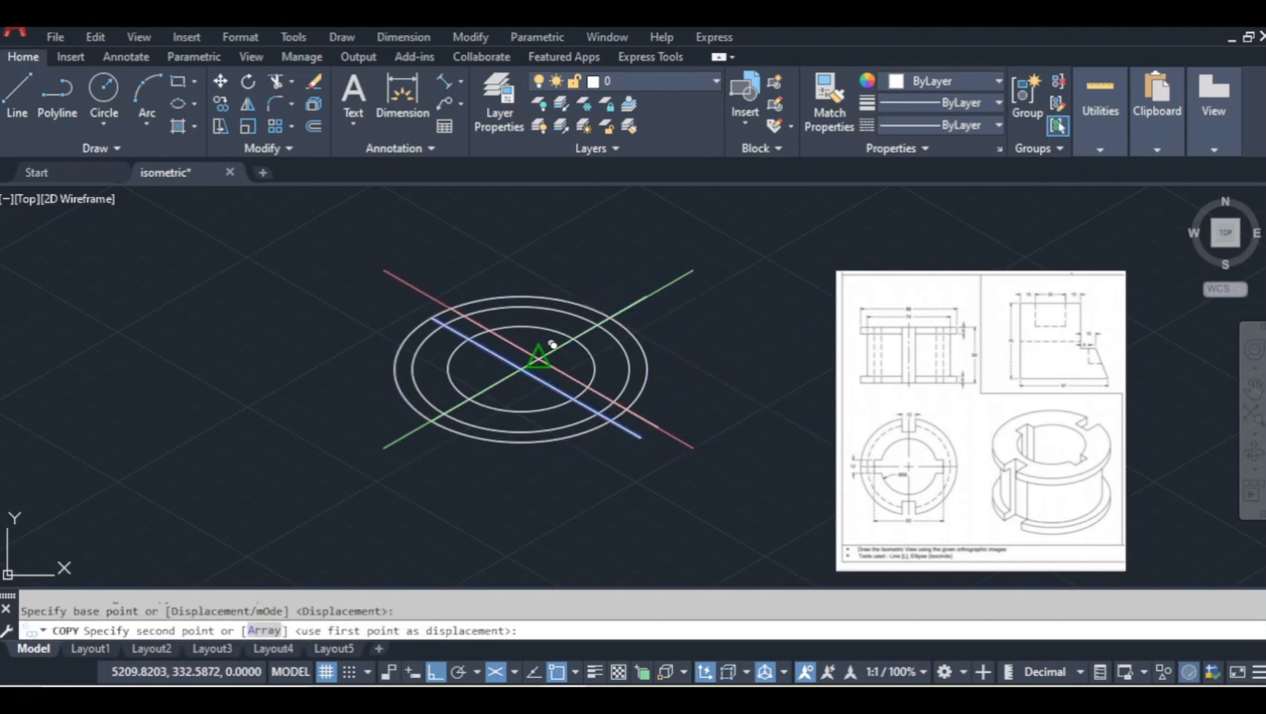
{"action": "type", "text": "6"}
{"action": "key", "text": "Return"}
{"action": "key", "text": "Return"}
{"action": "left_click", "coordinate": [536, 376]}
{"action": "key", "text": "Return"}
{"action": "left_click", "coordinate": [520, 372]}
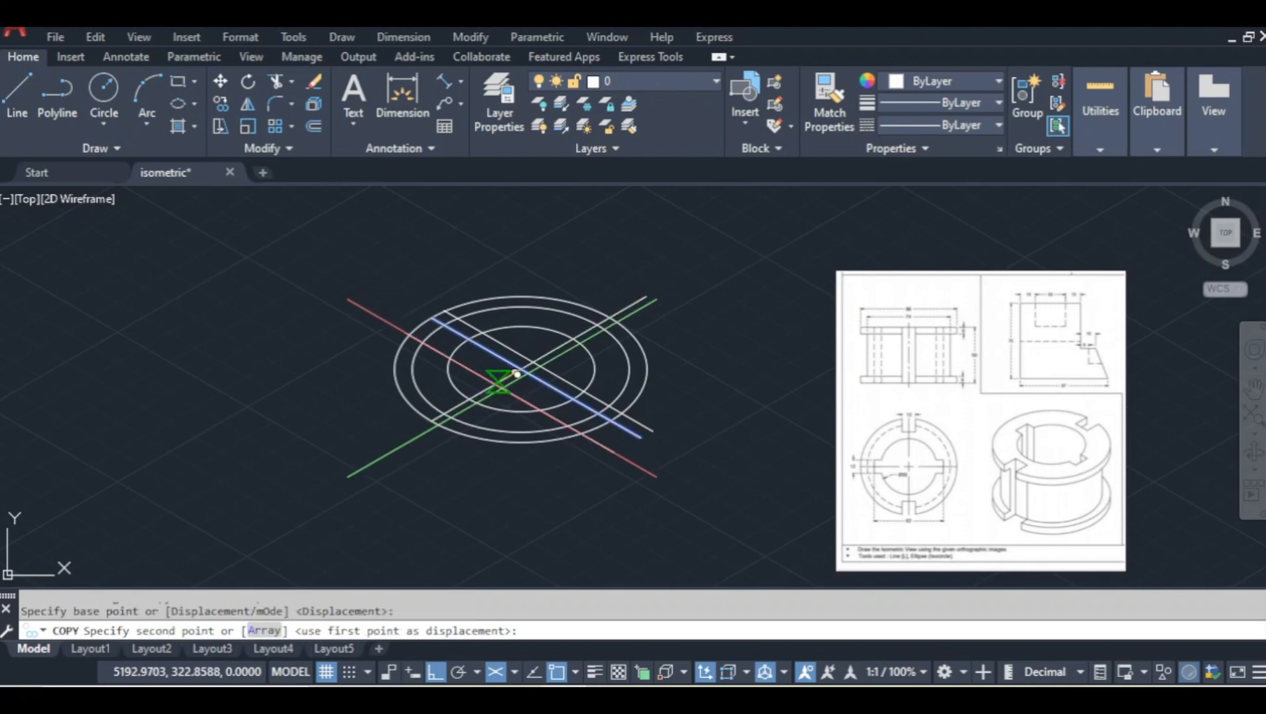
{"action": "type", "text": "6"}
{"action": "key", "text": "Return"}
{"action": "key", "text": "Return"}
Copy the centre line that rises to the right 6 units to each side of itself.
{"action": "key", "text": "Return"}
{"action": "left_click", "coordinate": [551, 351]}
{"action": "key", "text": "Return"}
{"action": "left_click", "coordinate": [532, 374]}
{"action": "type", "text": "6"}
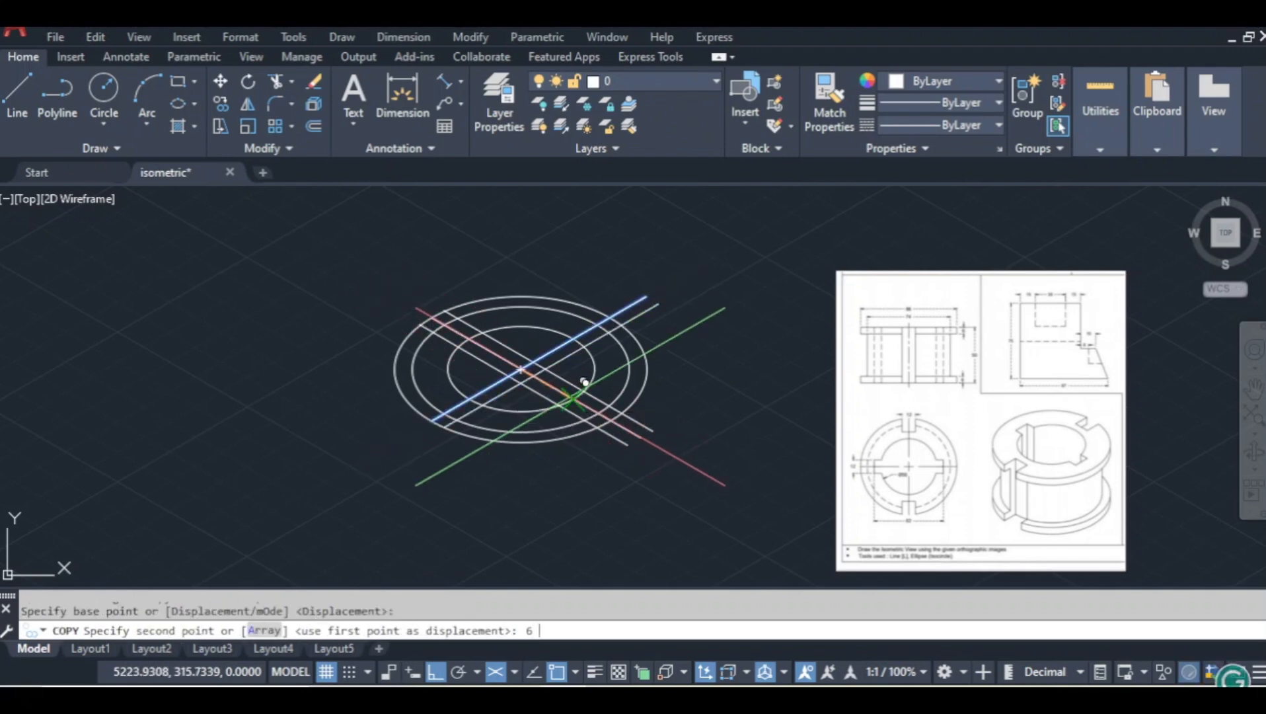
{"action": "key", "text": "Return"}
{"action": "key", "text": "Return"}
{"action": "key", "text": "Return"}
{"action": "left_click", "coordinate": [546, 356]}
{"action": "key", "text": "Return"}
{"action": "left_click", "coordinate": [518, 367]}
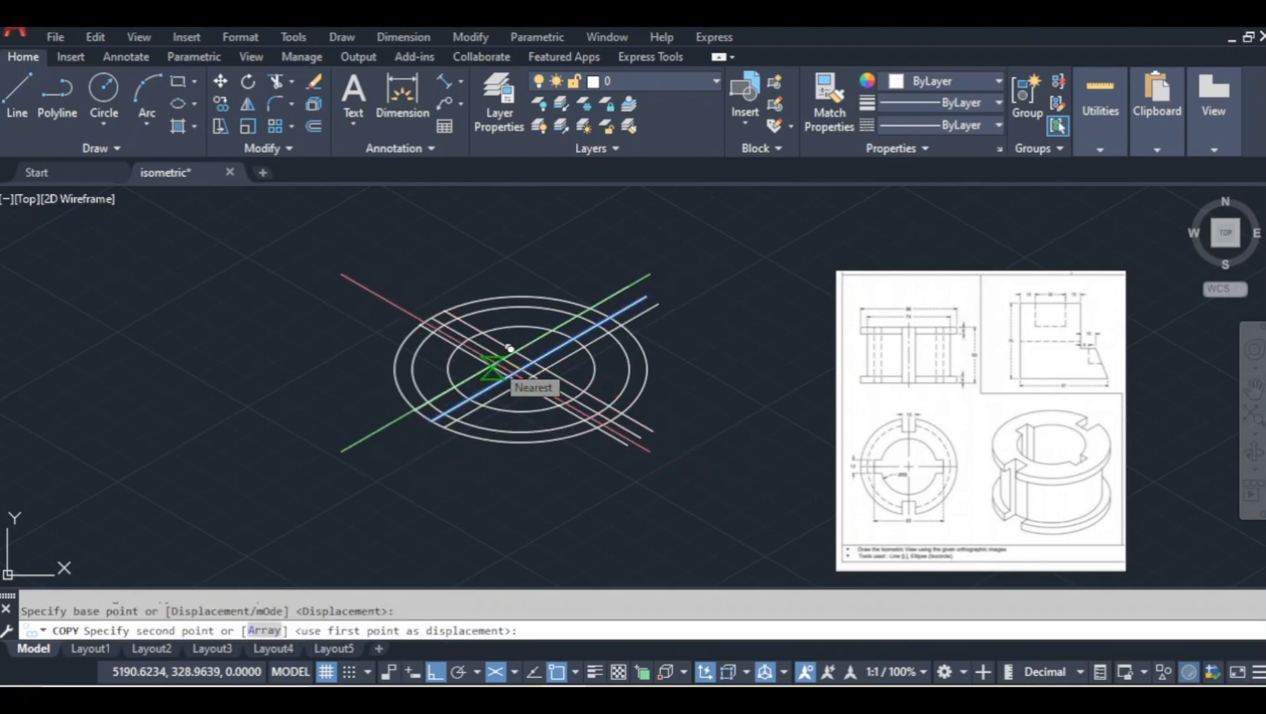
{"action": "type", "text": "6"}
{"action": "key", "text": "Return"}
{"action": "key", "text": "Return"}
Erase the two original centre lines, leaving only their offset copies.
{"action": "scroll", "coordinate": [525, 375], "scroll_direction": "up", "scroll_amount": 4}
{"action": "left_click", "coordinate": [531, 328]}
{"action": "left_click", "coordinate": [554, 356]}
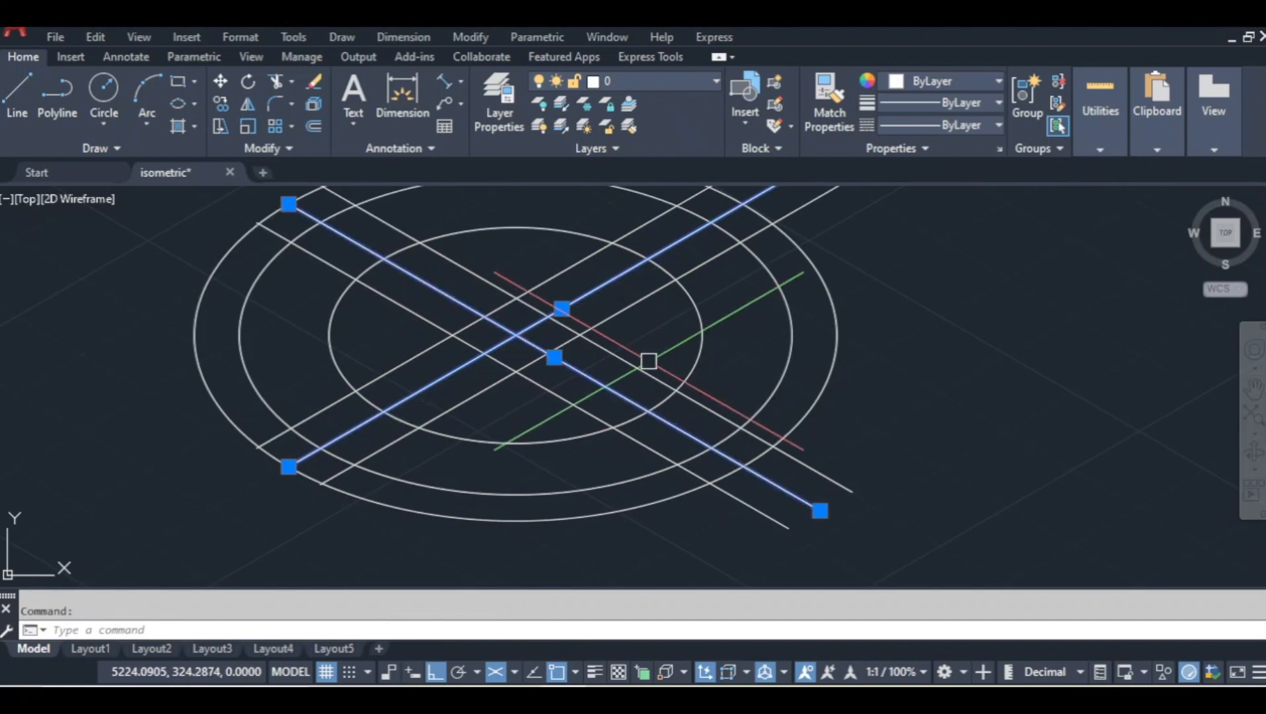
{"action": "type", "text": "e"}
{"action": "key", "text": "Return"}
{"action": "scroll", "coordinate": [652, 365], "scroll_direction": "down", "scroll_amount": 4}
{"action": "middle_click_drag", "start_coordinate": [715, 376], "coordinate": [590, 408]}
{"action": "type", "text": "tr"}
{"action": "key", "text": "Return"}
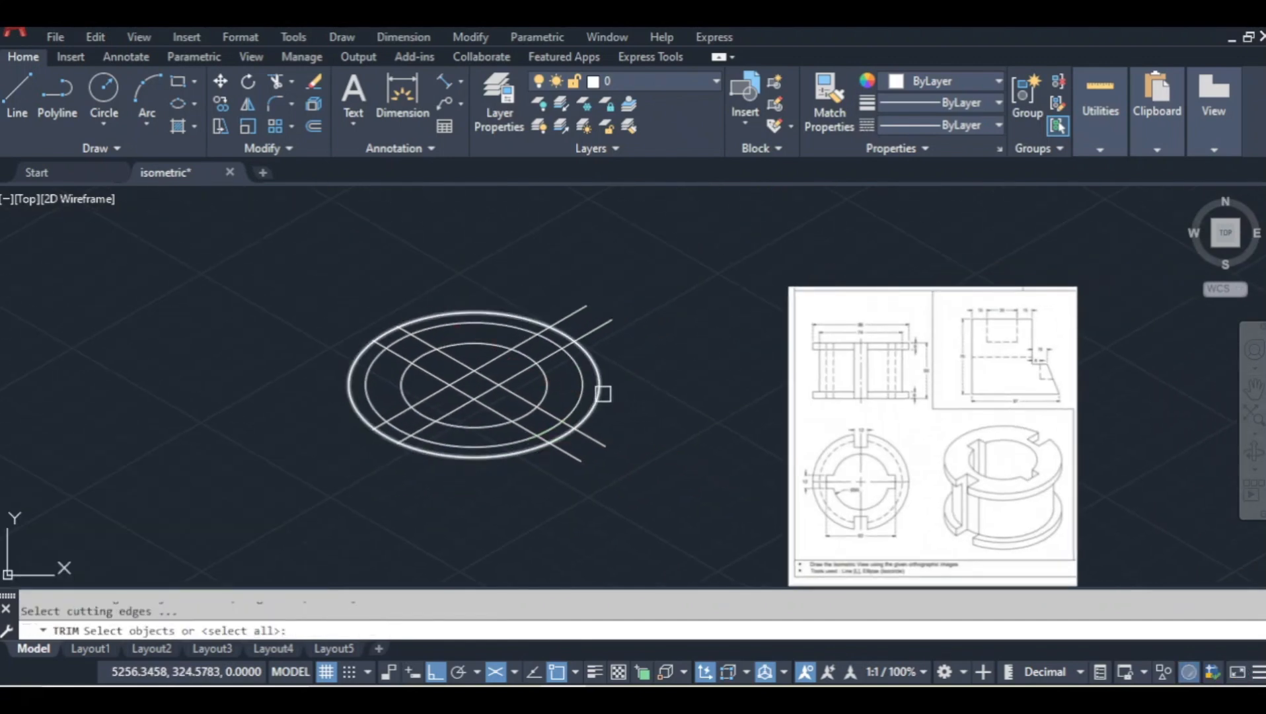
{"action": "key", "text": "Escape"}
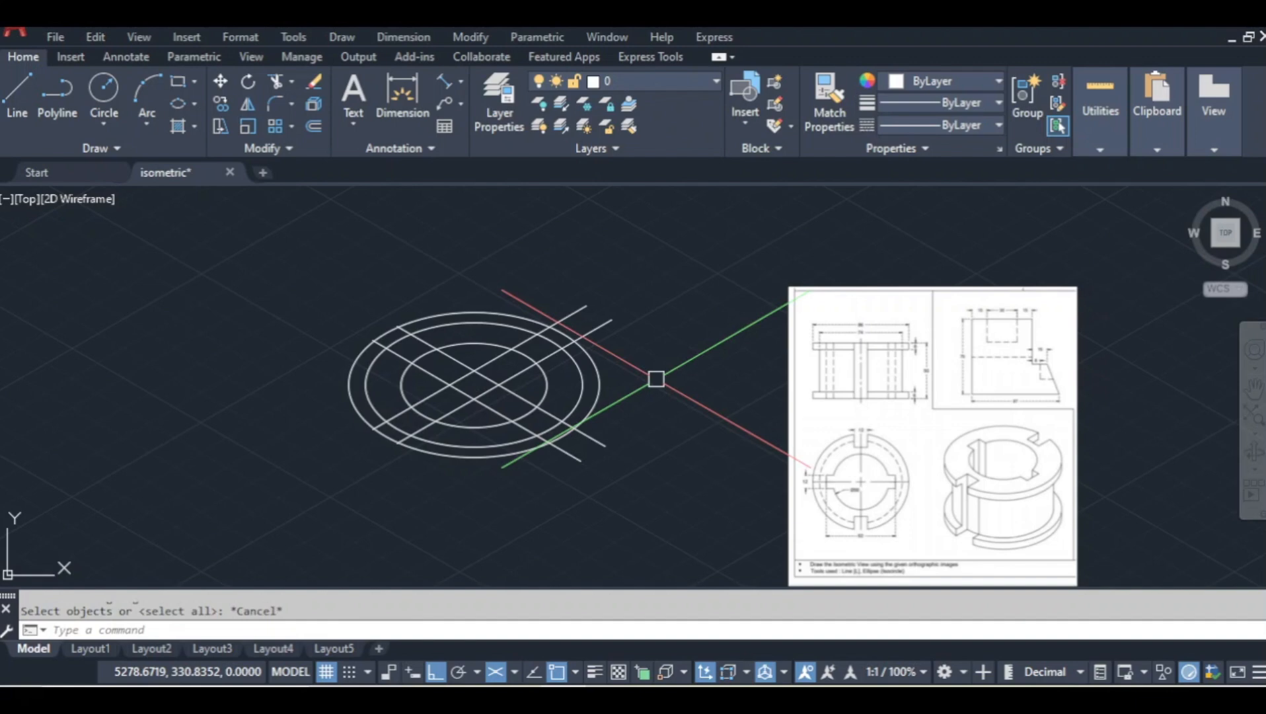
Draw a 62-diameter isocircle at the common centre of the circles.
{"action": "left_click", "coordinate": [178, 104]}
{"action": "left_click", "coordinate": [446, 630]}
{"action": "left_click", "coordinate": [474, 384]}
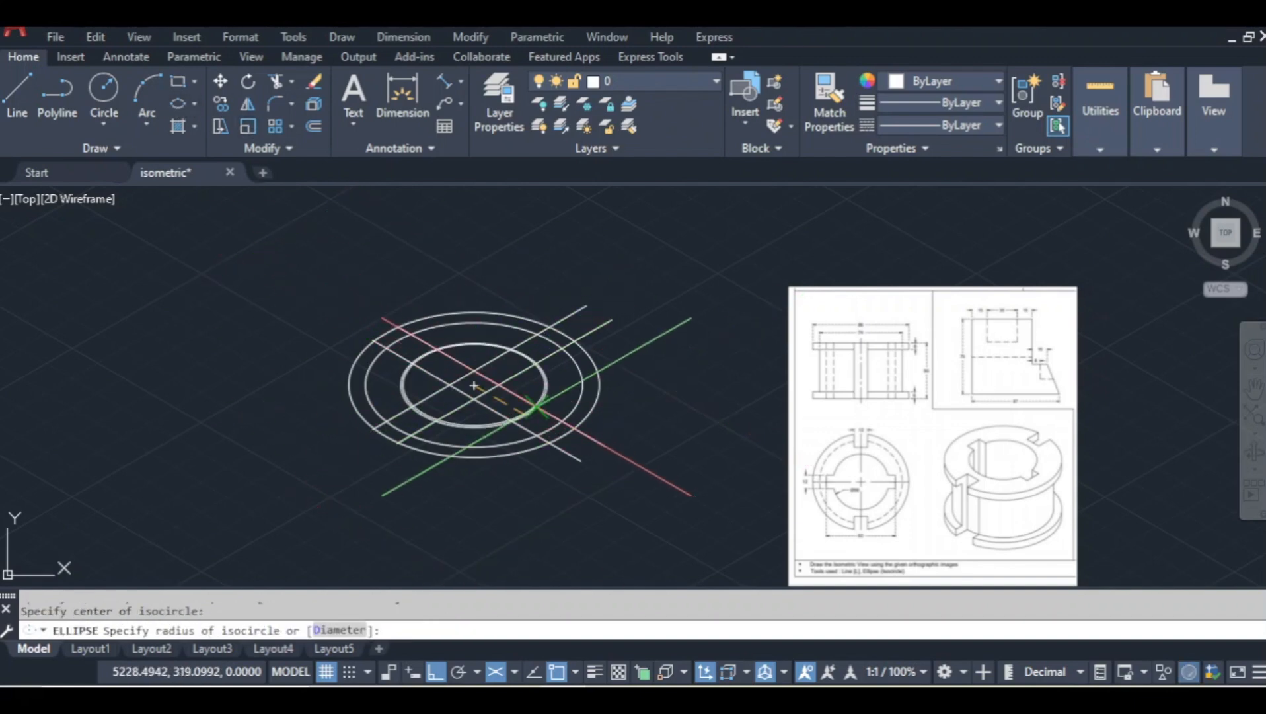
{"action": "type", "text": "D"}
{"action": "key", "text": "Return"}
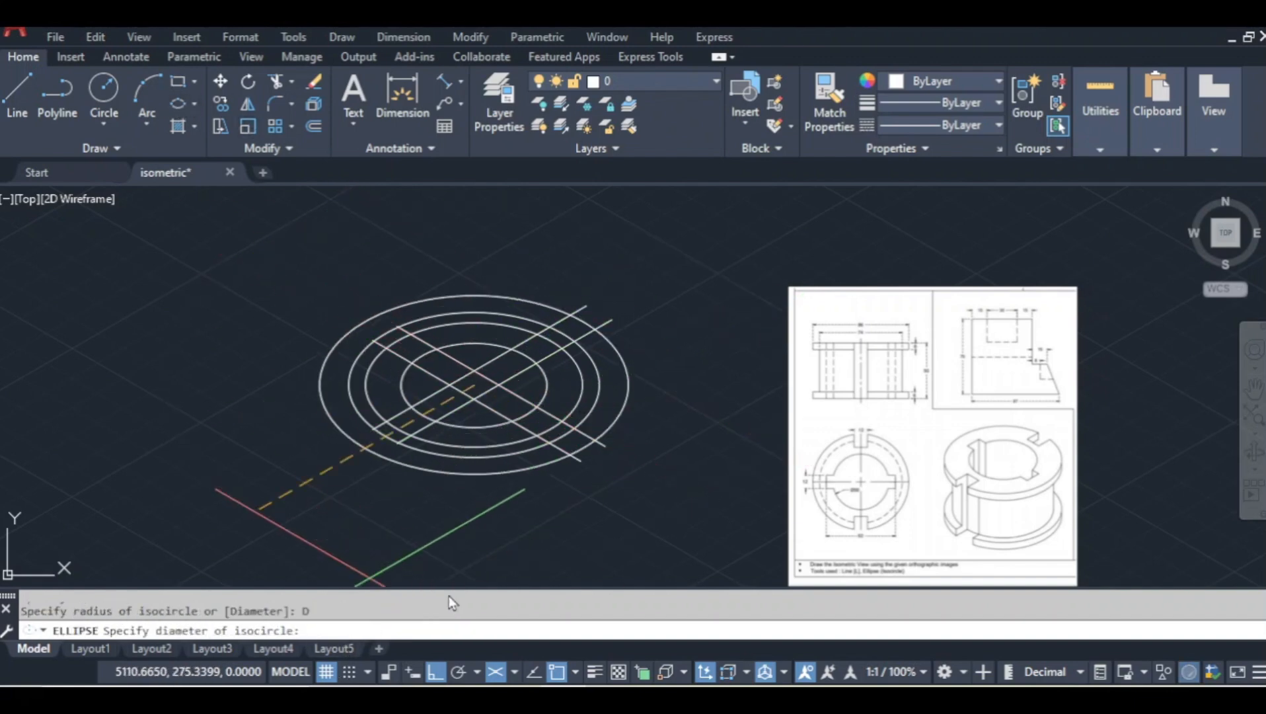
{"action": "scroll", "coordinate": [850, 490], "scroll_direction": "up", "scroll_amount": 4}
{"action": "scroll", "coordinate": [863, 514], "scroll_direction": "down", "scroll_amount": 6}
{"action": "type", "text": "62"}
{"action": "key", "text": "Return"}
Erase the 74-diameter isocircle lying just inside the outermost one.
{"action": "scroll", "coordinate": [719, 447], "scroll_direction": "up", "scroll_amount": 4}
{"action": "left_click", "coordinate": [649, 417]}
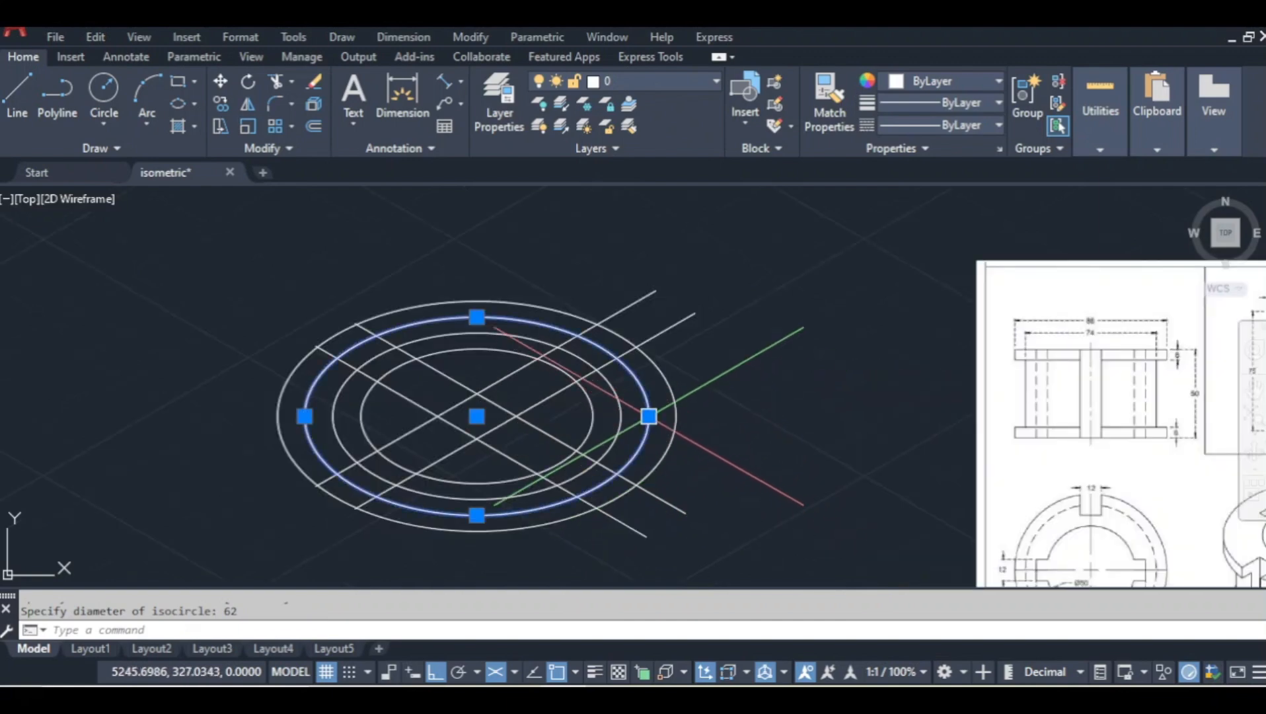
{"action": "type", "text": "e"}
{"action": "key", "text": "Return"}
Trim the line pair rising to the right to the band between the outermost and the 62-diameter isocircles.
{"action": "scroll", "coordinate": [783, 416], "scroll_direction": "down", "scroll_amount": 2}
{"action": "middle_click_drag", "start_coordinate": [783, 416], "coordinate": [729, 379]}
{"action": "type", "text": "tr"}
{"action": "key", "text": "Return"}
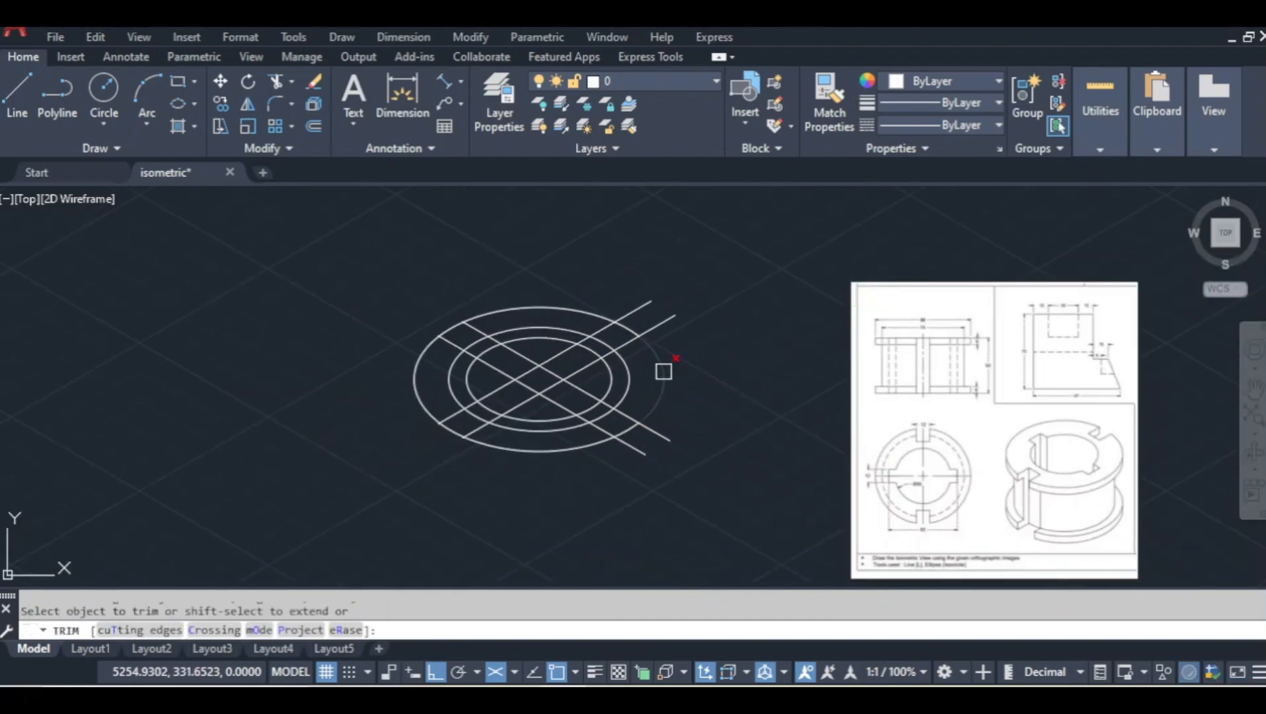
{"action": "type", "text": "t"}
{"action": "key", "text": "Return"}
{"action": "left_click", "coordinate": [659, 383]}
{"action": "left_click", "coordinate": [628, 374]}
{"action": "key", "text": "Return"}
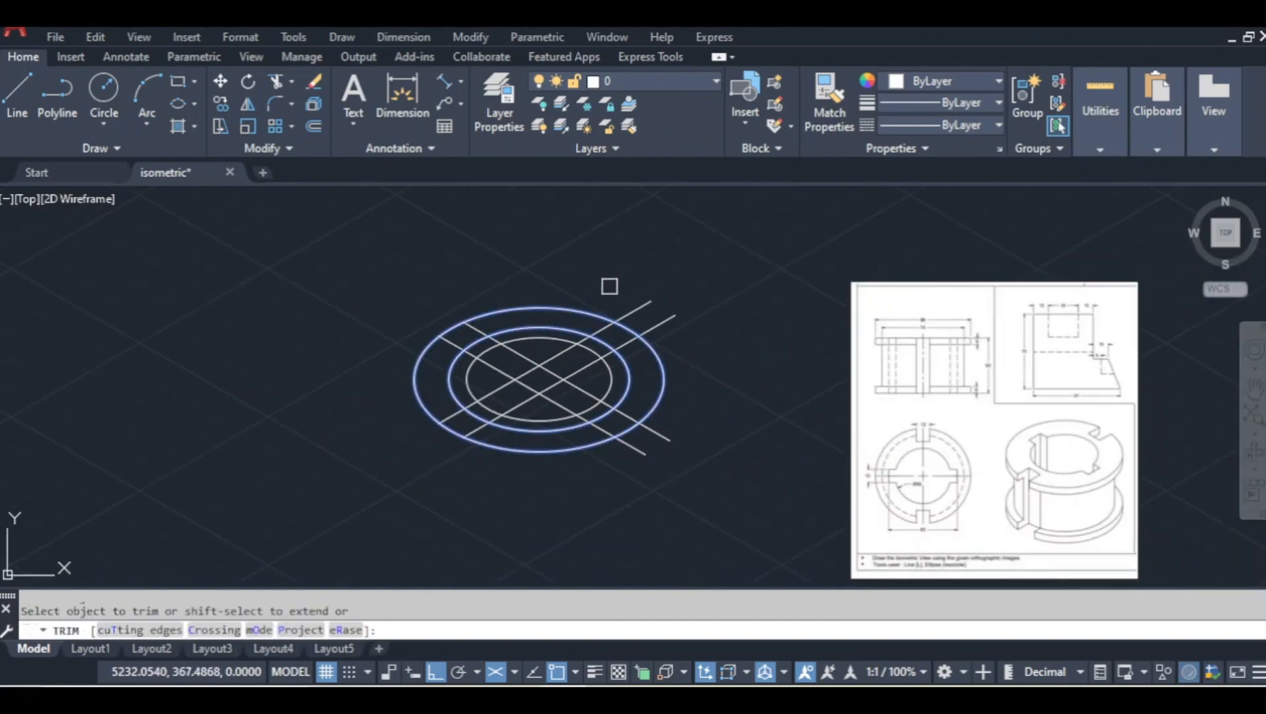
{"action": "left_click", "coordinate": [609, 286]}
{"action": "left_click", "coordinate": [674, 342]}
{"action": "scroll", "coordinate": [542, 492], "scroll_direction": "up", "scroll_amount": 2}
{"action": "left_click_drag", "start_coordinate": [456, 311], "coordinate": [528, 366]}
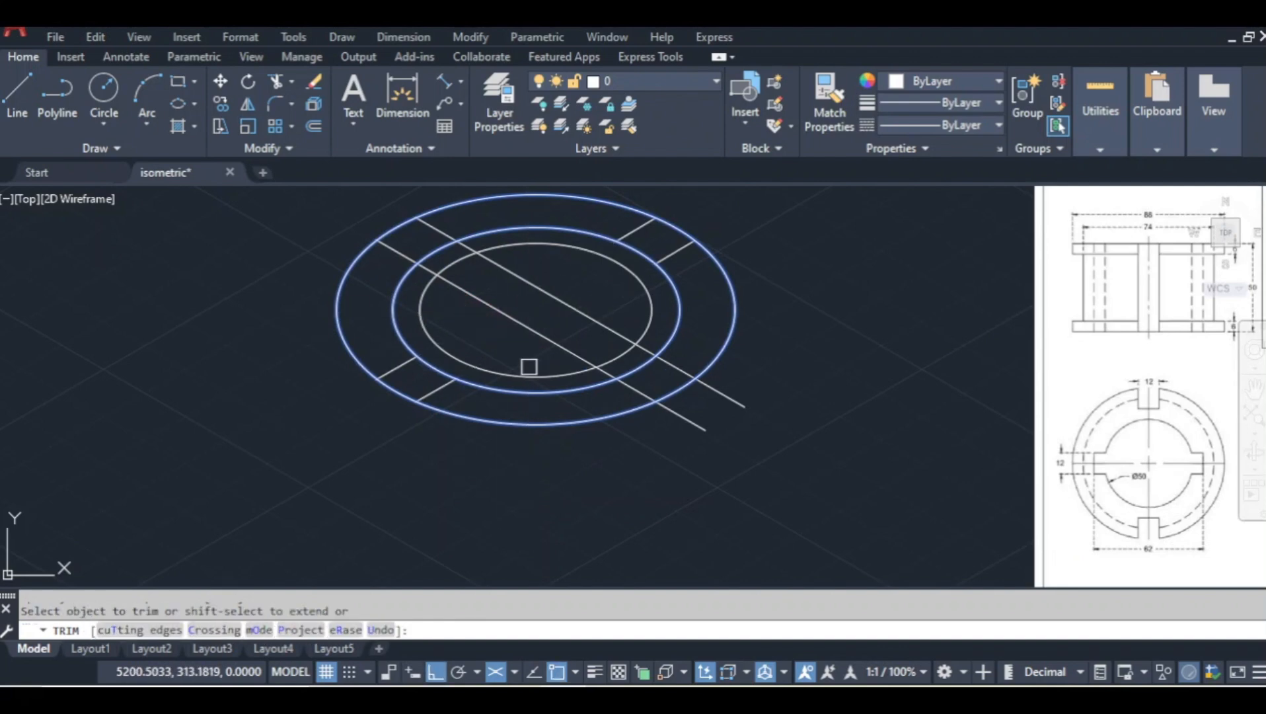
Trim the line pair descending to the right to the band between the 62-diameter and inner isocircles, and remove the 62-diameter isocircle.
{"action": "key", "text": "Return"}
{"action": "key", "text": "Return"}
{"action": "left_click", "coordinate": [558, 391]}
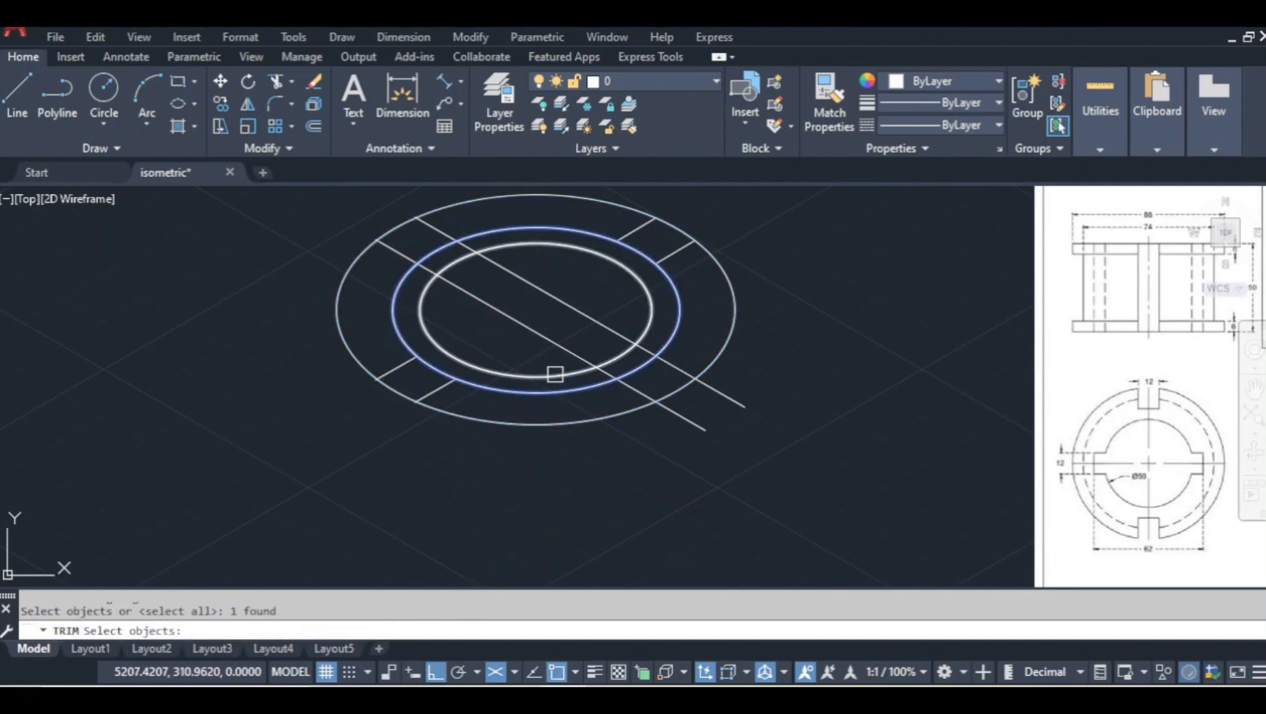
{"action": "left_click", "coordinate": [554, 374]}
{"action": "key", "text": "Return"}
{"action": "mouse_move", "coordinate": [778, 375]}
{"action": "left_mouse_down"}
{"action": "mouse_move", "coordinate": [684, 446]}
{"action": "mouse_move", "coordinate": [497, 347]}
{"action": "left_mouse_up"}
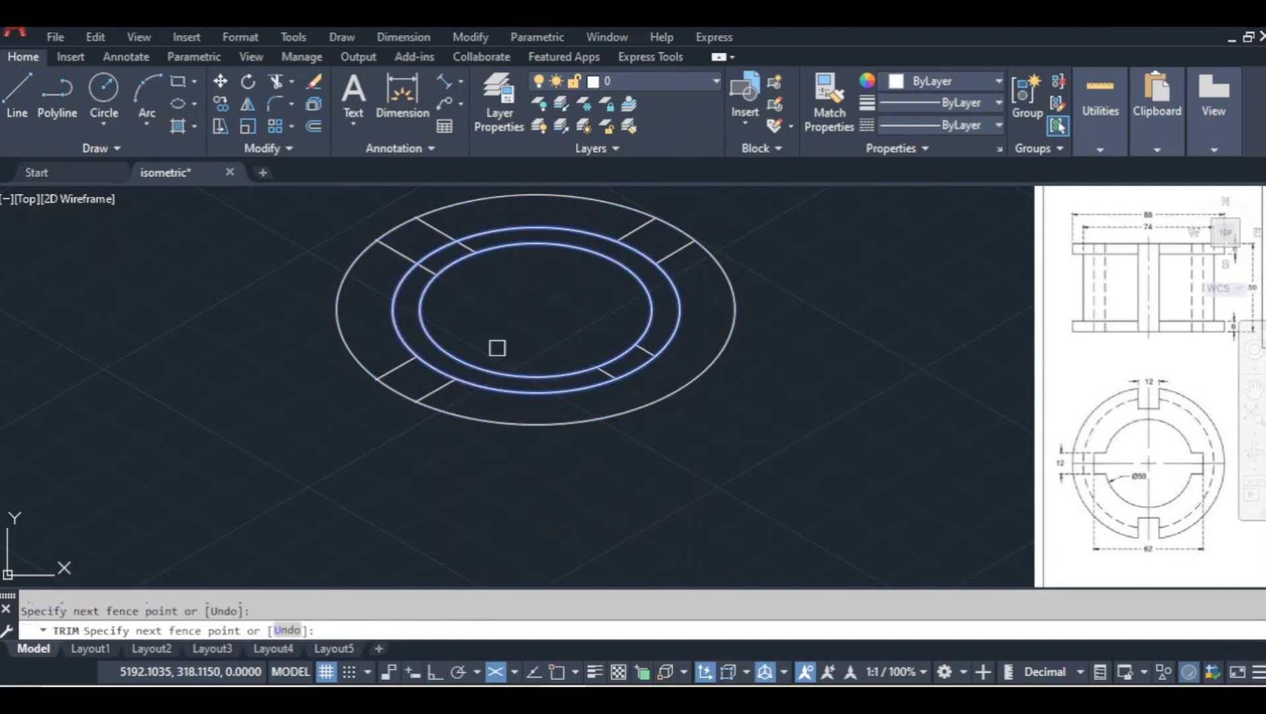
{"action": "scroll", "coordinate": [461, 221], "scroll_direction": "up", "scroll_amount": 4}
{"action": "scroll", "coordinate": [565, 373], "scroll_direction": "down", "scroll_amount": 5}
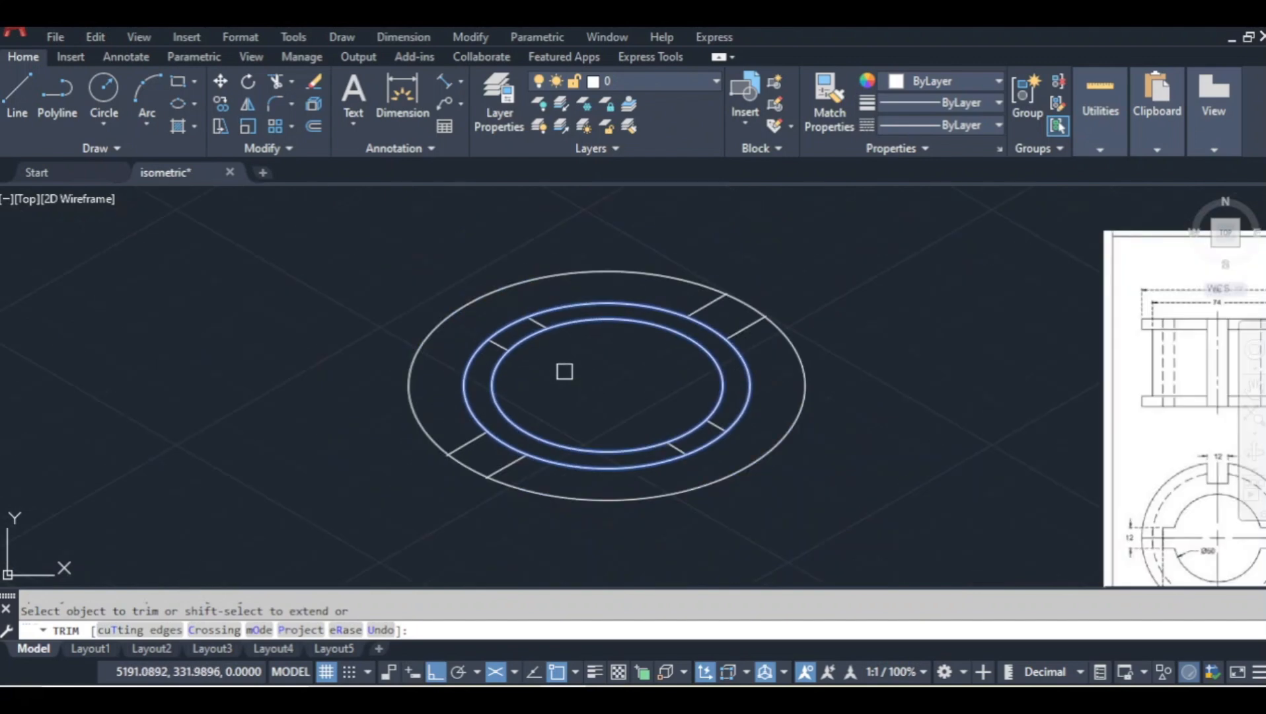
{"action": "middle_click_drag", "start_coordinate": [565, 370], "coordinate": [497, 387]}
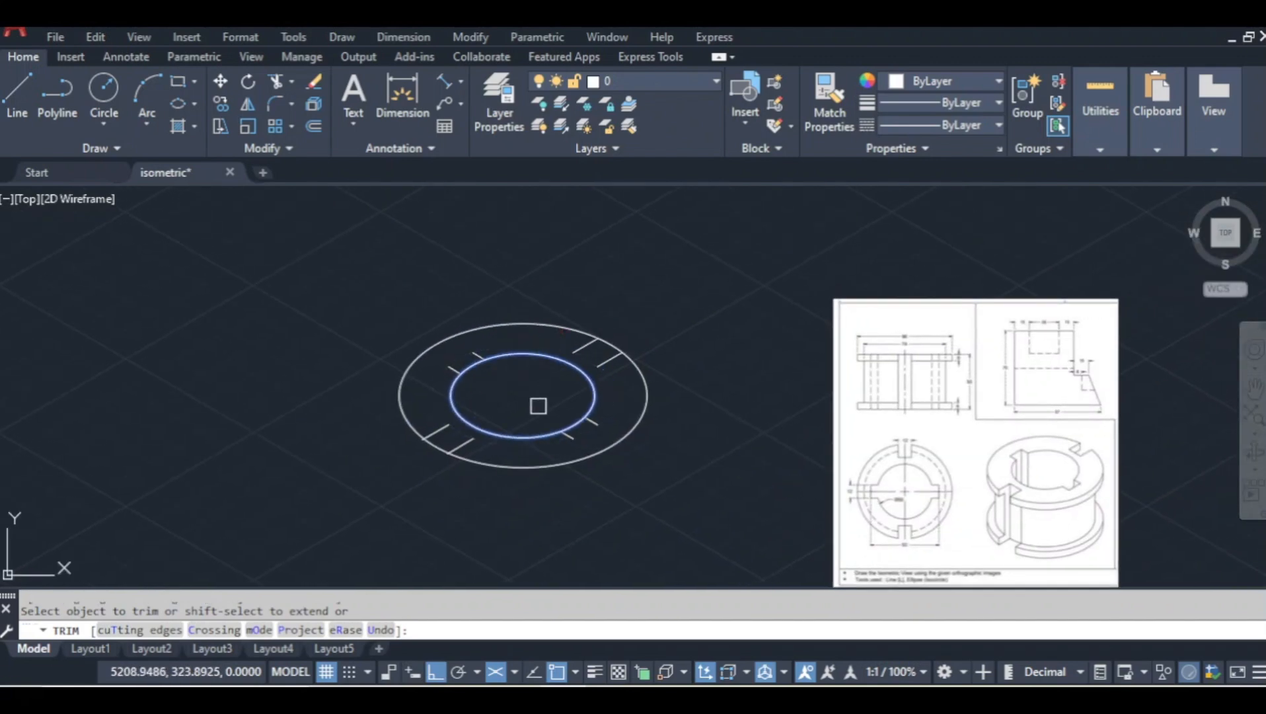
{"action": "key", "text": "Return"}
Draw lines closing the outer ends of the two slots that adjoin the inner isocircle.
{"action": "type", "text": "l"}
{"action": "key", "text": "Return"}
{"action": "scroll", "coordinate": [468, 351], "scroll_direction": "up", "scroll_amount": 5}
{"action": "left_click", "coordinate": [500, 365]}
{"action": "scroll", "coordinate": [344, 453], "scroll_direction": "up", "scroll_amount": 4}
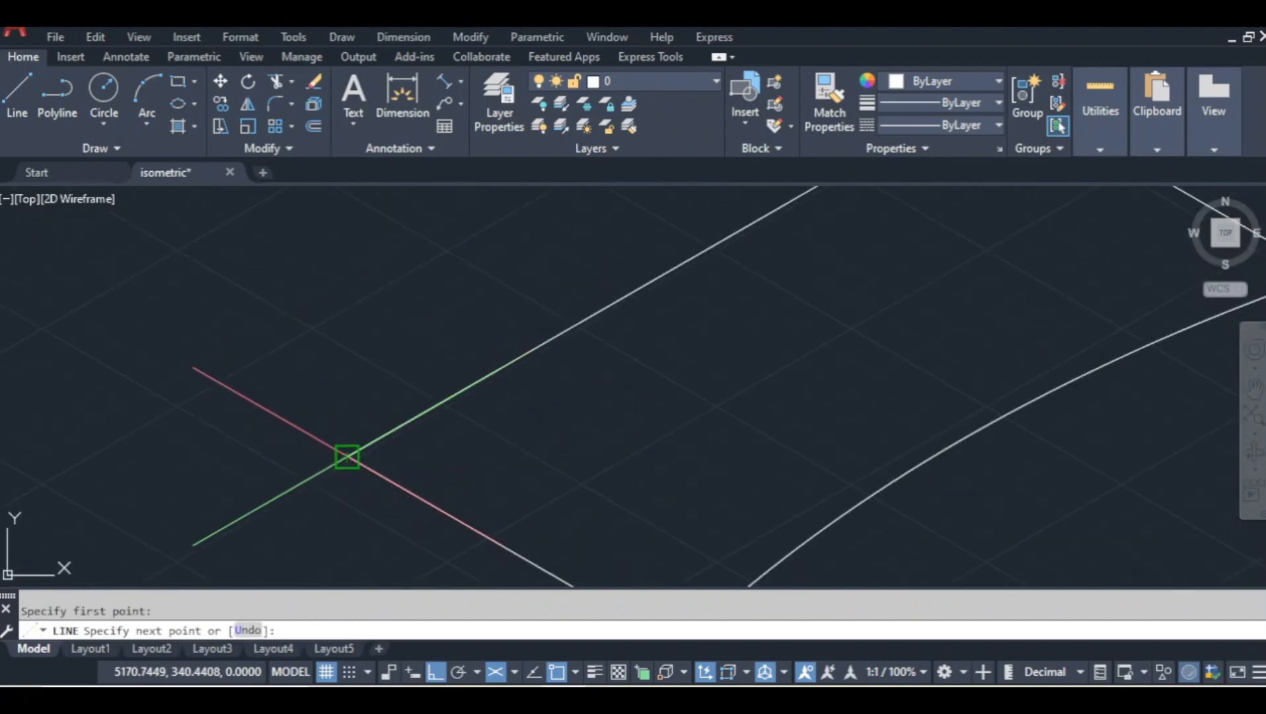
{"action": "left_click", "coordinate": [347, 456]}
{"action": "key", "text": "Return"}
{"action": "scroll", "coordinate": [434, 415], "scroll_direction": "down", "scroll_amount": 10}
{"action": "key", "text": "Return"}
{"action": "scroll", "coordinate": [564, 463], "scroll_direction": "up", "scroll_amount": 5}
{"action": "left_click", "coordinate": [472, 395]}
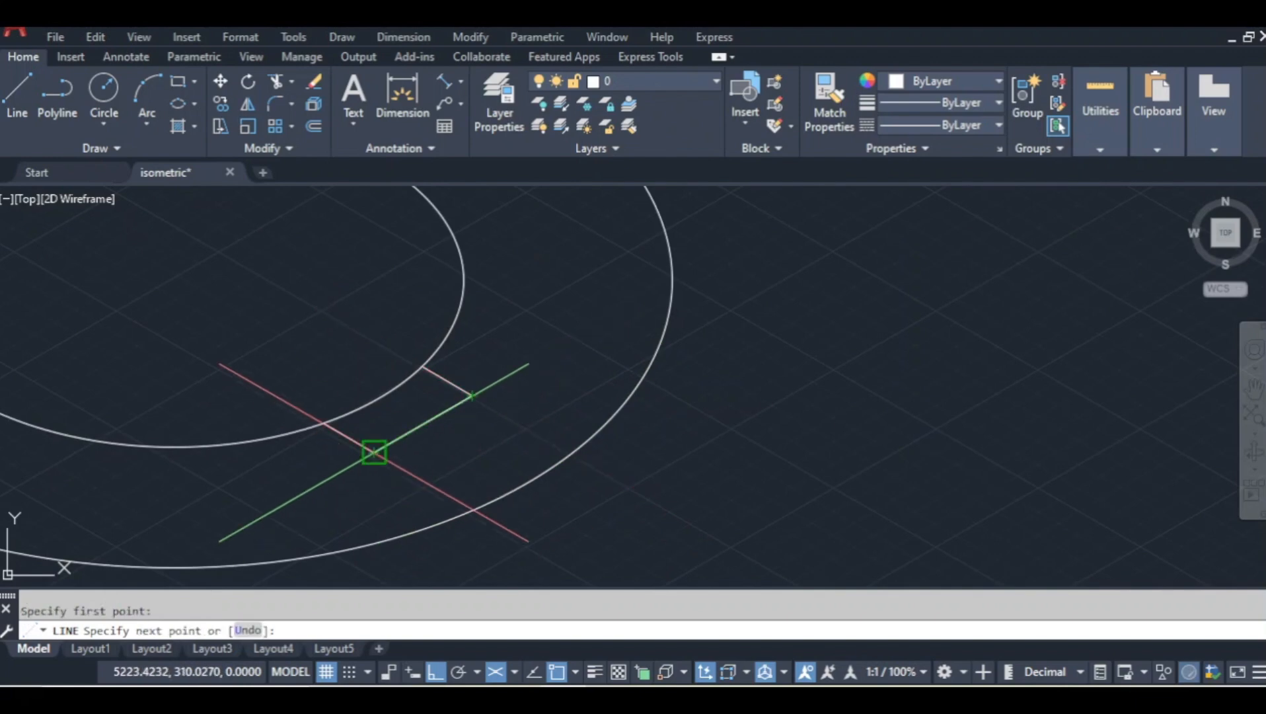
{"action": "left_click", "coordinate": [374, 452]}
{"action": "key", "text": "Return"}
{"action": "scroll", "coordinate": [513, 437], "scroll_direction": "down", "scroll_amount": 6}
Draw lines closing the inner ends of the two notches that adjoin the outer isocircle.
{"action": "key", "text": "Return"}
{"action": "scroll", "coordinate": [341, 437], "scroll_direction": "up", "scroll_amount": 4}
{"action": "left_click", "coordinate": [381, 410]}
{"action": "scroll", "coordinate": [442, 441], "scroll_direction": "up", "scroll_amount": 4}
{"action": "left_click", "coordinate": [444, 456]}
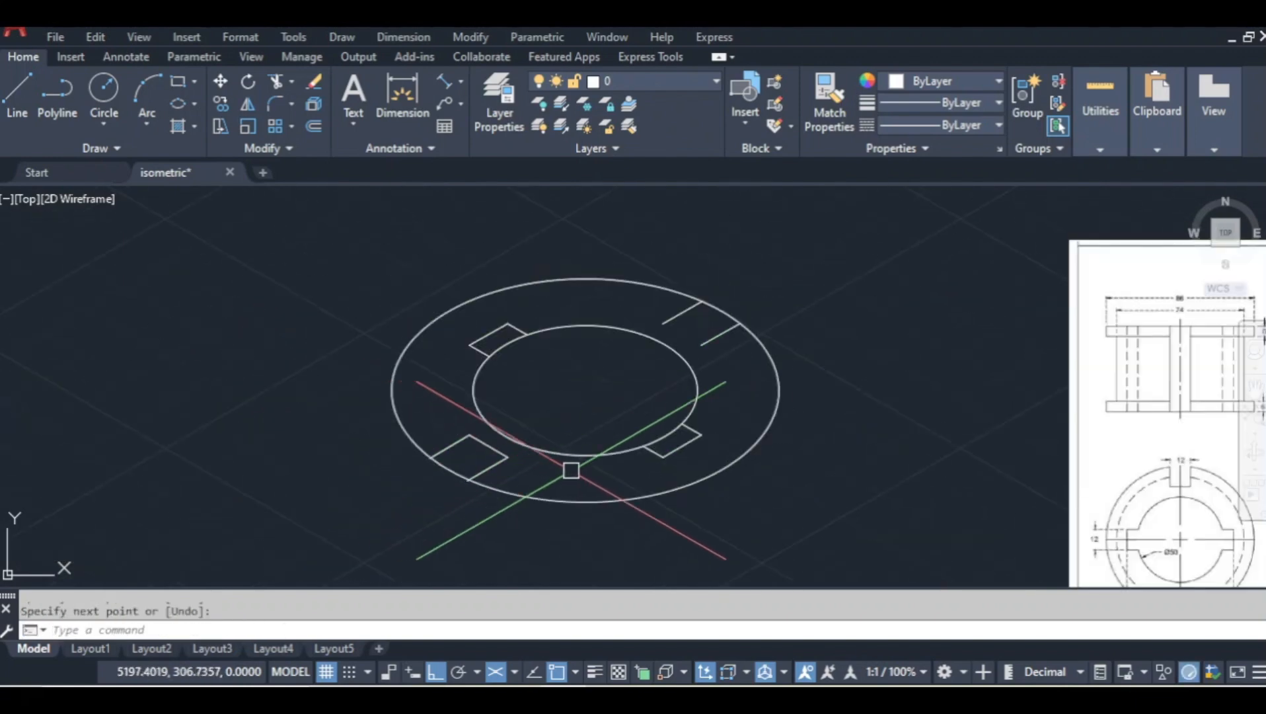
{"action": "scroll", "coordinate": [681, 326], "scroll_direction": "up", "scroll_amount": 5}
{"action": "key", "text": "Return"}
{"action": "left_click", "coordinate": [633, 319]}
{"action": "left_click", "coordinate": [731, 373]}
{"action": "key", "text": "Return"}
{"action": "scroll", "coordinate": [726, 374], "scroll_direction": "down", "scroll_amount": 5}
{"action": "middle_click_drag", "start_coordinate": [670, 392], "coordinate": [652, 379]}
Trim the arcs of the inner isocircle that cross the mouths of the two inner slots.
{"action": "type", "text": "t"}
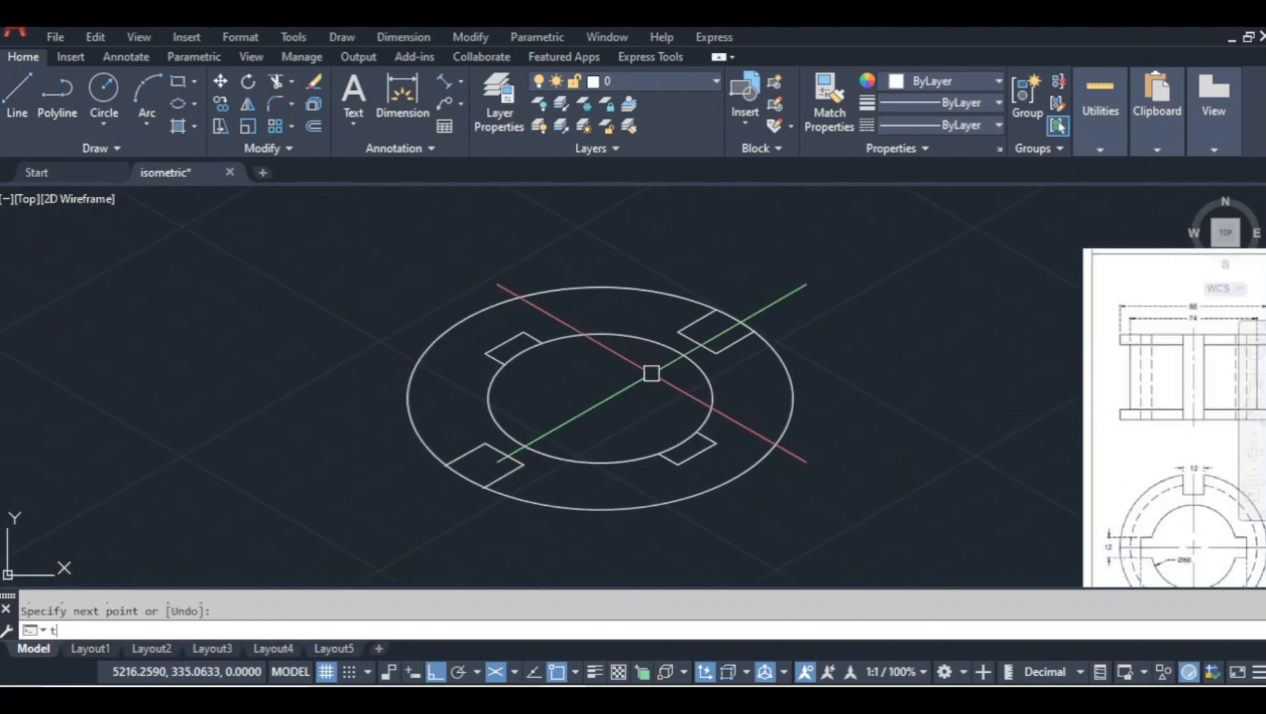
{"action": "type", "text": "r"}
{"action": "key", "text": "Return"}
{"action": "scroll", "coordinate": [525, 360], "scroll_direction": "up", "scroll_amount": 4}
{"action": "left_click", "coordinate": [514, 339]}
{"action": "scroll", "coordinate": [604, 389], "scroll_direction": "down", "scroll_amount": 4}
{"action": "left_click", "coordinate": [723, 450]}
{"action": "scroll", "coordinate": [634, 401], "scroll_direction": "down", "scroll_amount": 4}
{"action": "scroll", "coordinate": [773, 429], "scroll_direction": "up", "scroll_amount": 2}
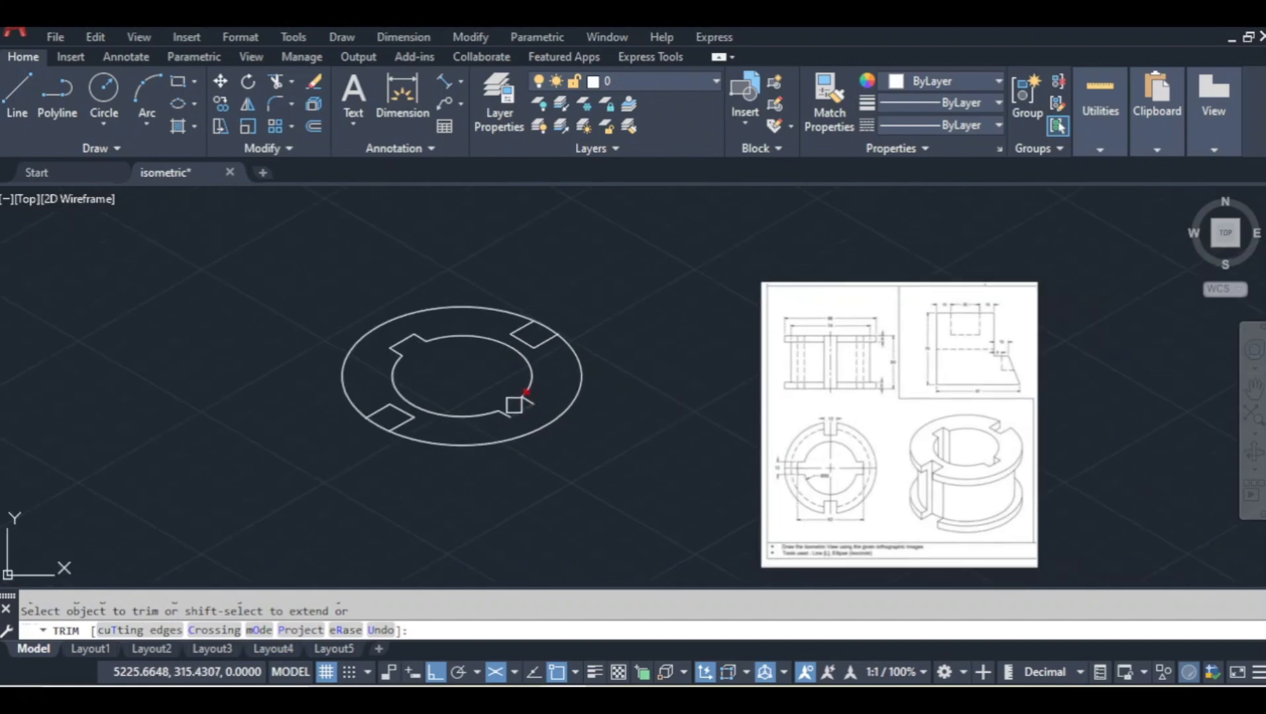
{"action": "left_click", "coordinate": [177, 103]}
{"action": "scroll", "coordinate": [337, 318], "scroll_direction": "up", "scroll_amount": 2}
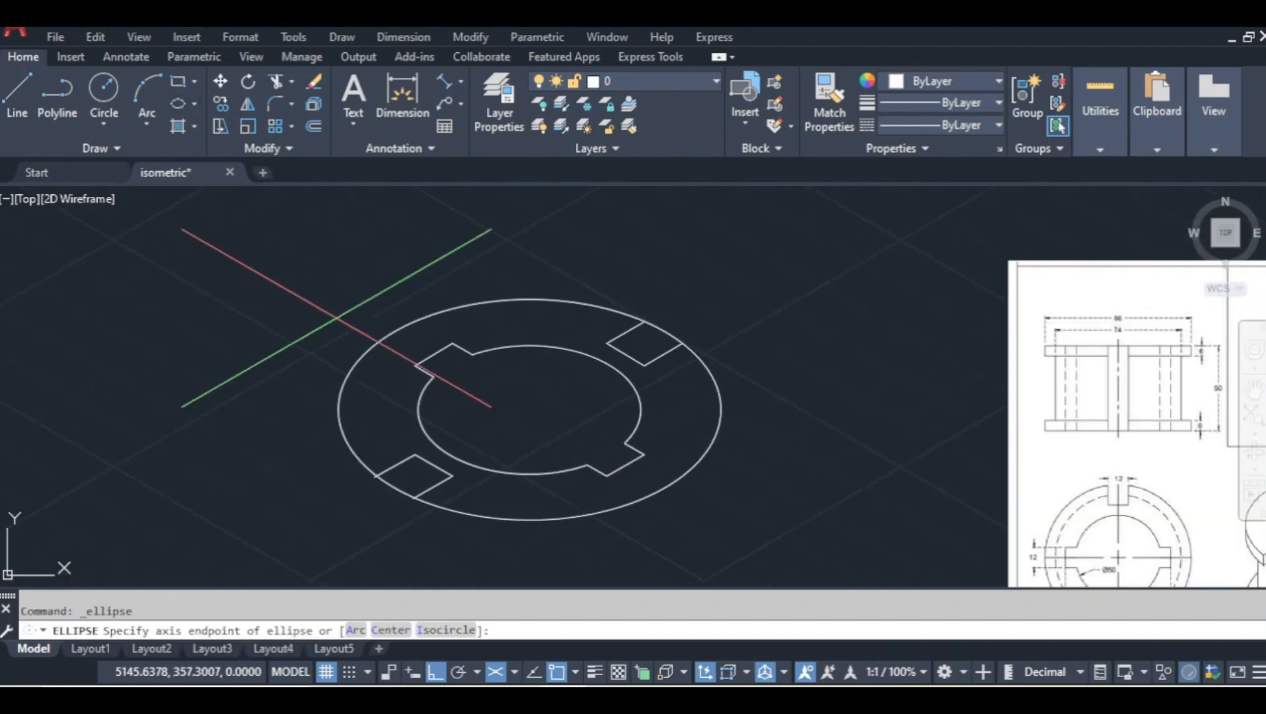
{"action": "left_click", "coordinate": [529, 410]}
{"action": "key", "text": "Escape"}
Draw an isocircle of diameter 74 centred on the ring.
{"action": "left_click", "coordinate": [178, 103]}
{"action": "type", "text": "I"}
{"action": "key", "text": "Return"}
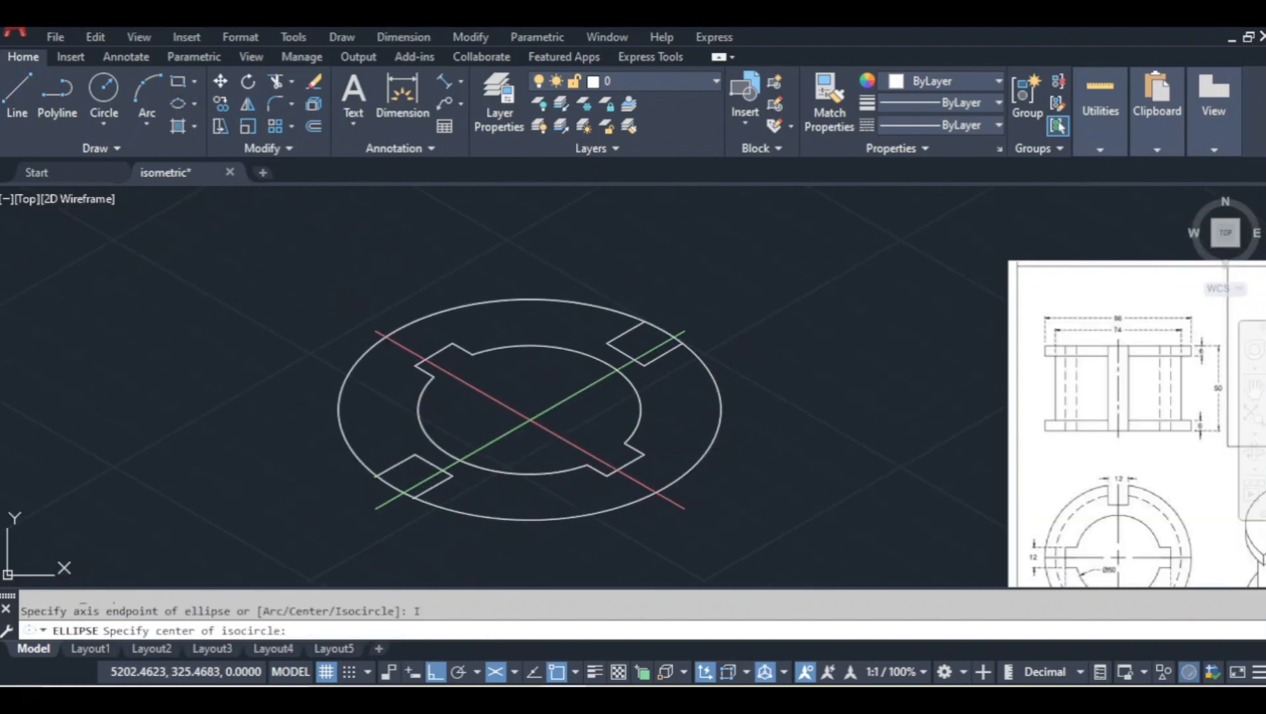
{"action": "left_click", "coordinate": [529, 410]}
{"action": "type", "text": "D"}
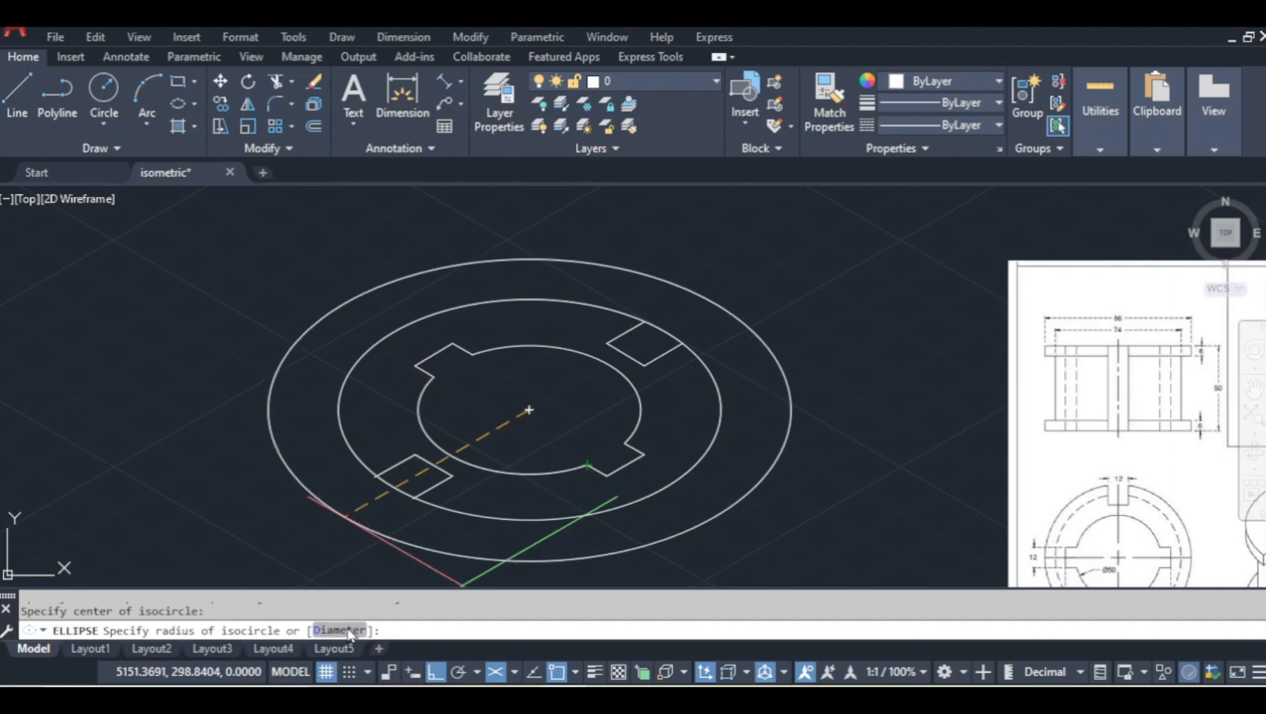
{"action": "key", "text": "Return"}
{"action": "type", "text": "74"}
{"action": "key", "text": "Return"}
{"action": "middle_click_drag", "start_coordinate": [518, 455], "coordinate": [534, 408]}
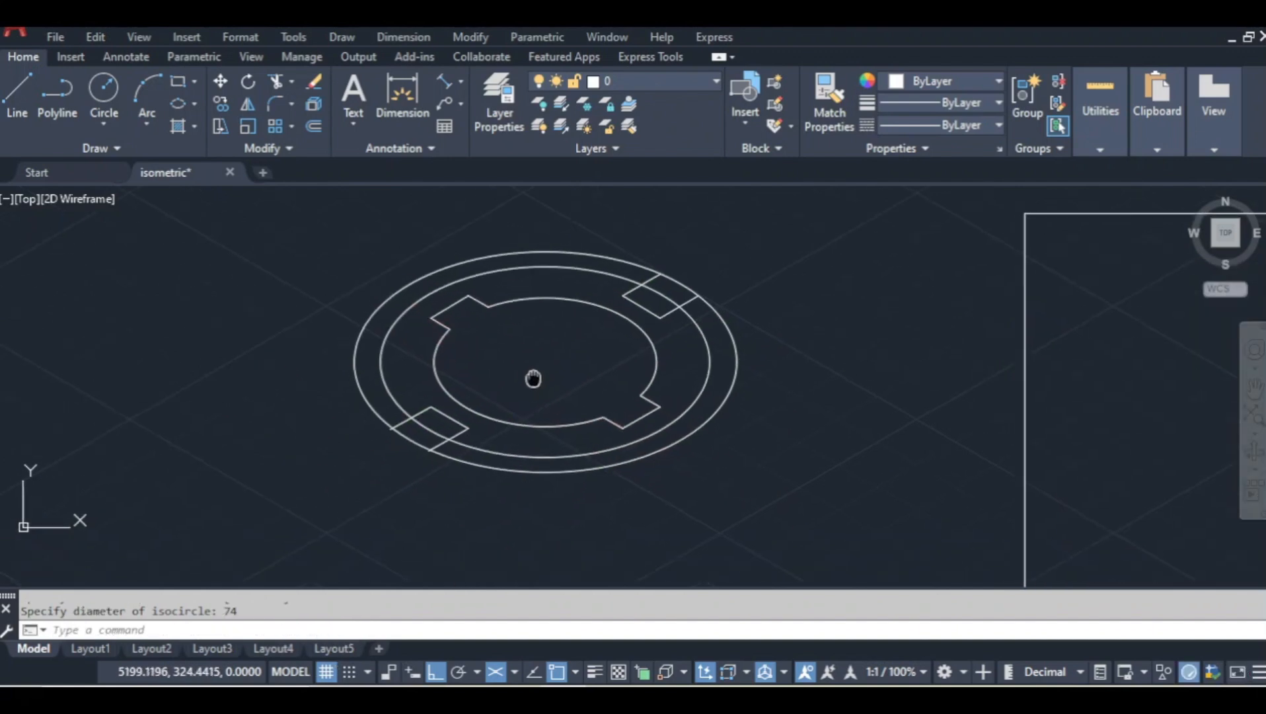
{"action": "key", "text": "Return"}
{"action": "key", "text": "Return"}
{"action": "scroll", "coordinate": [565, 376], "scroll_direction": "down", "scroll_amount": 2}
{"action": "key", "text": "Escape"}
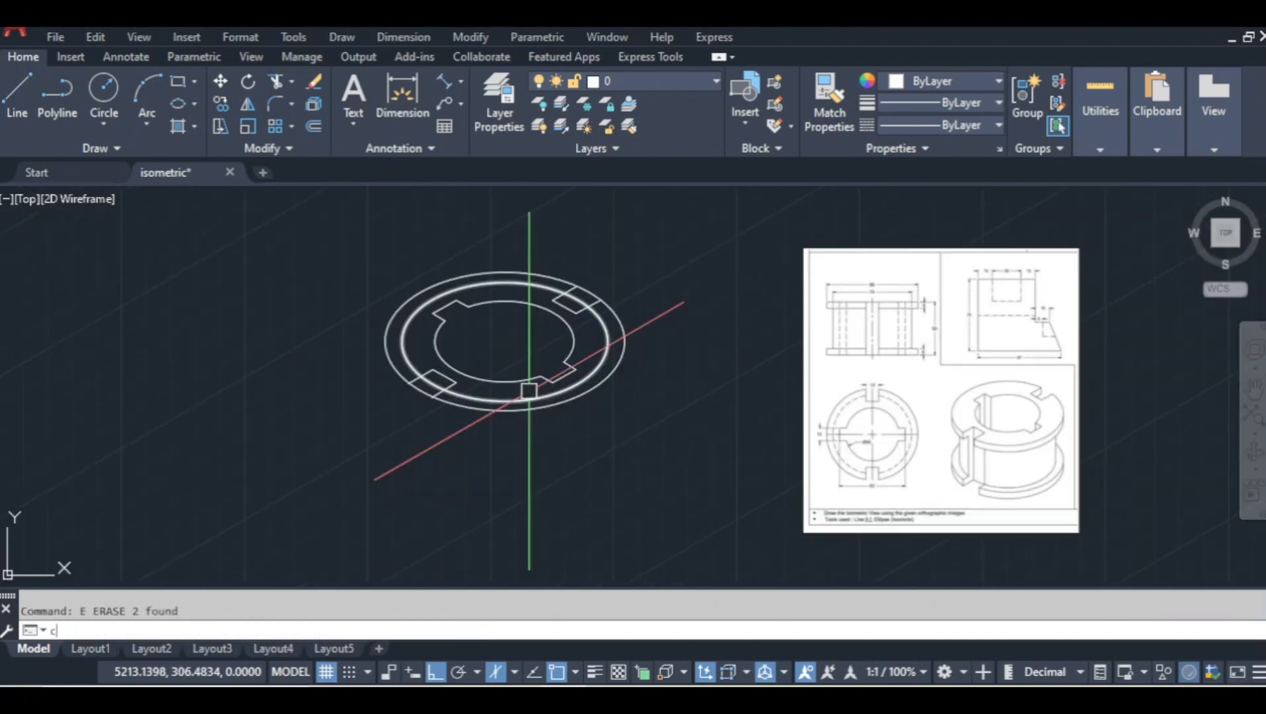
Copy the 74-diameter isocircle straight down from the ring's centre to form the lower end of the cylindrical body.
{"action": "key", "text": "Return"}
{"action": "left_click", "coordinate": [530, 398]}
{"action": "key", "text": "Return"}
{"action": "left_click", "coordinate": [504, 342]}
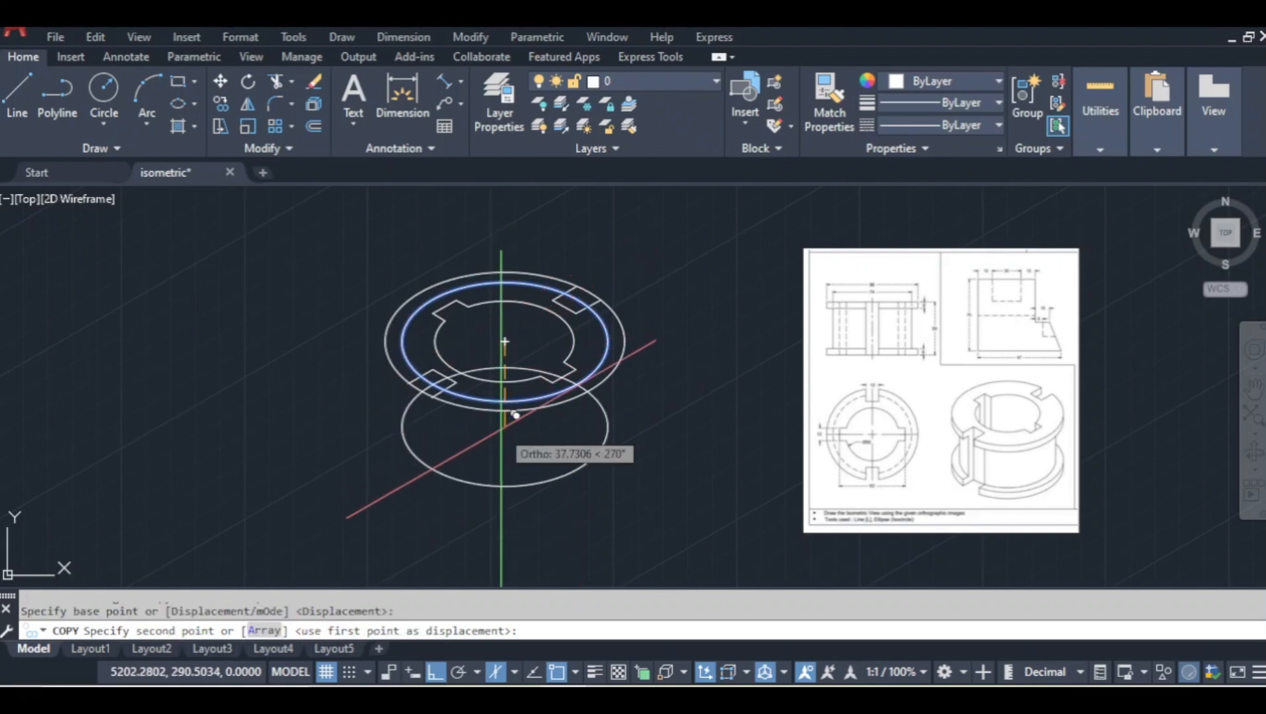
{"action": "scroll", "coordinate": [773, 351], "scroll_direction": "up", "scroll_amount": 4}
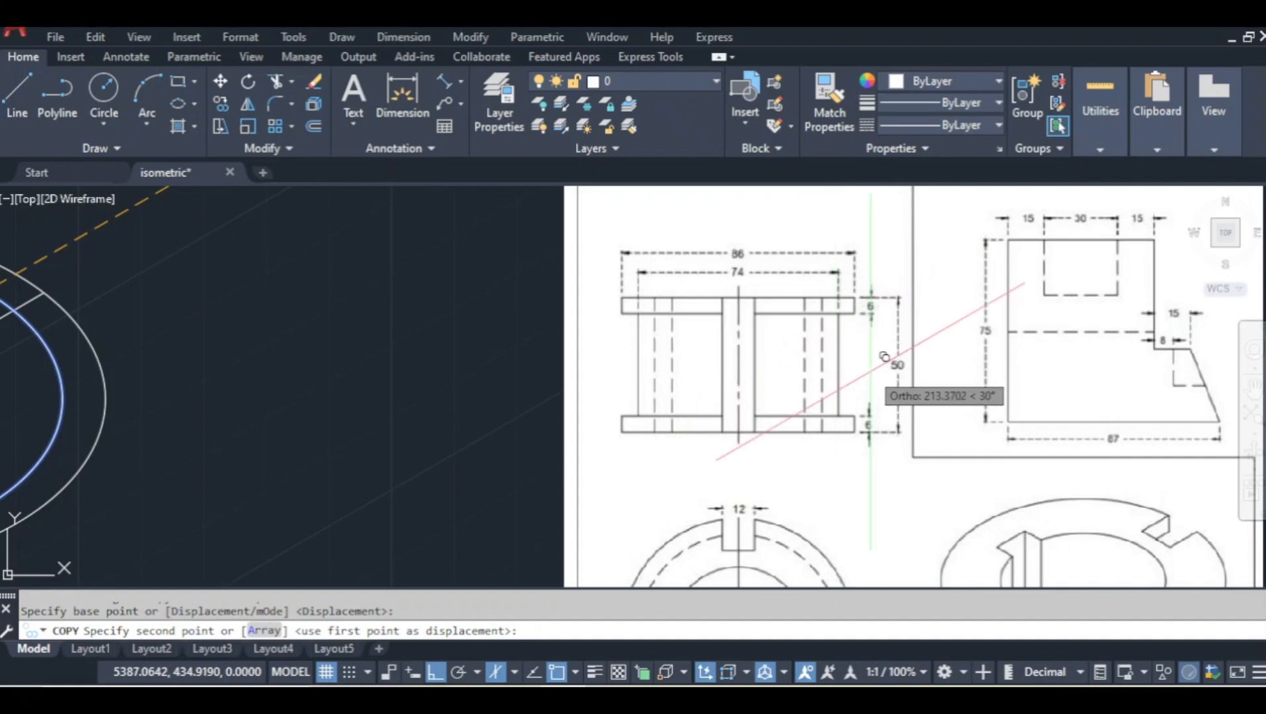
{"action": "scroll", "coordinate": [856, 398], "scroll_direction": "down", "scroll_amount": 2}
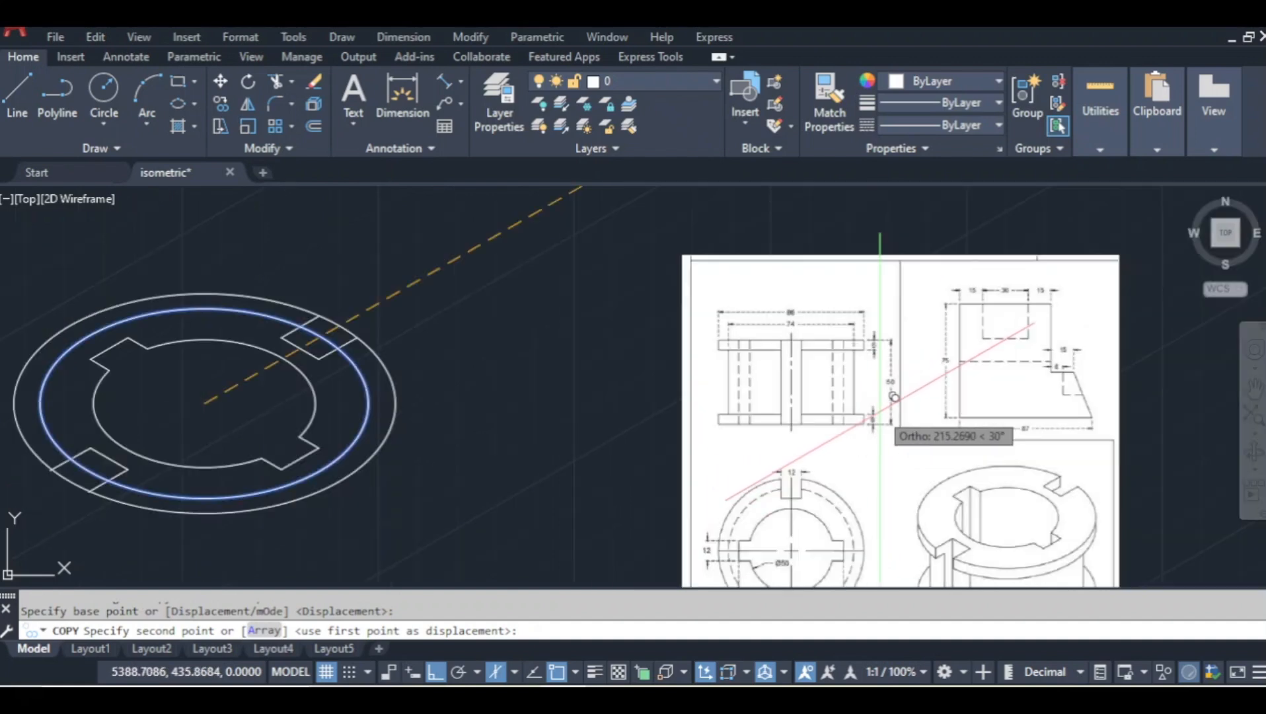
{"action": "middle_click_drag", "start_coordinate": [866, 413], "coordinate": [1024, 367]}
{"action": "middle_click_drag", "start_coordinate": [470, 466], "coordinate": [823, 356]}
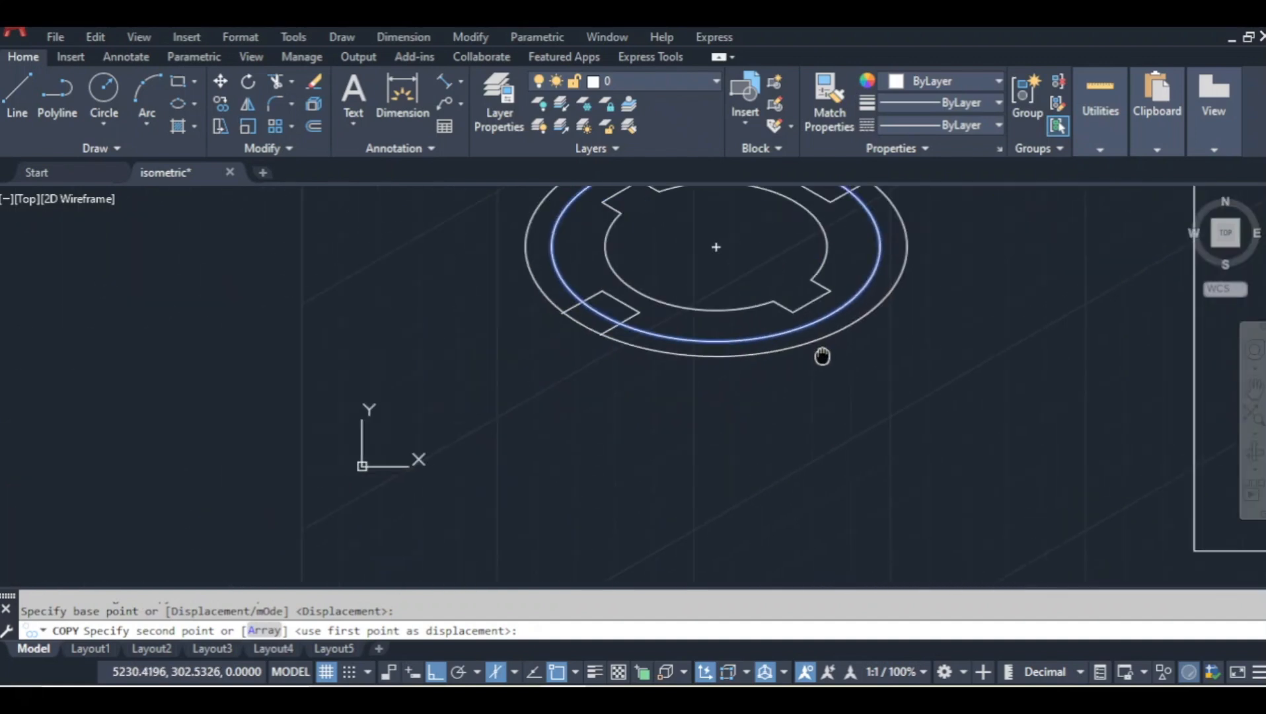
{"action": "key", "text": "Return"}
{"action": "scroll", "coordinate": [706, 404], "scroll_direction": "down", "scroll_amount": 2}
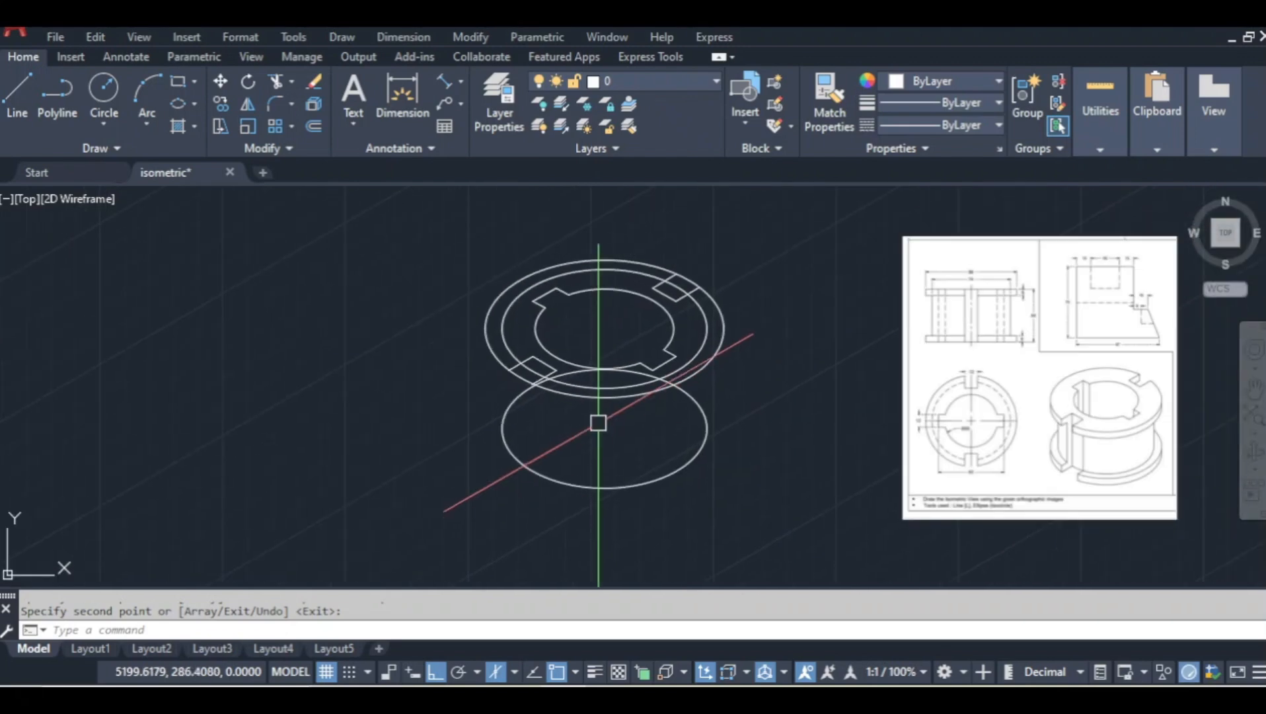
Draw vertical lines joining the left and right quadrants of the two 74-diameter isocircles.
{"action": "key", "text": "Escape"}
{"action": "type", "text": "l"}
{"action": "key", "text": "Return"}
{"action": "left_click", "coordinate": [707, 428]}
{"action": "left_click", "coordinate": [706, 428]}
{"action": "key", "text": "Return"}
{"action": "key", "text": "Return"}
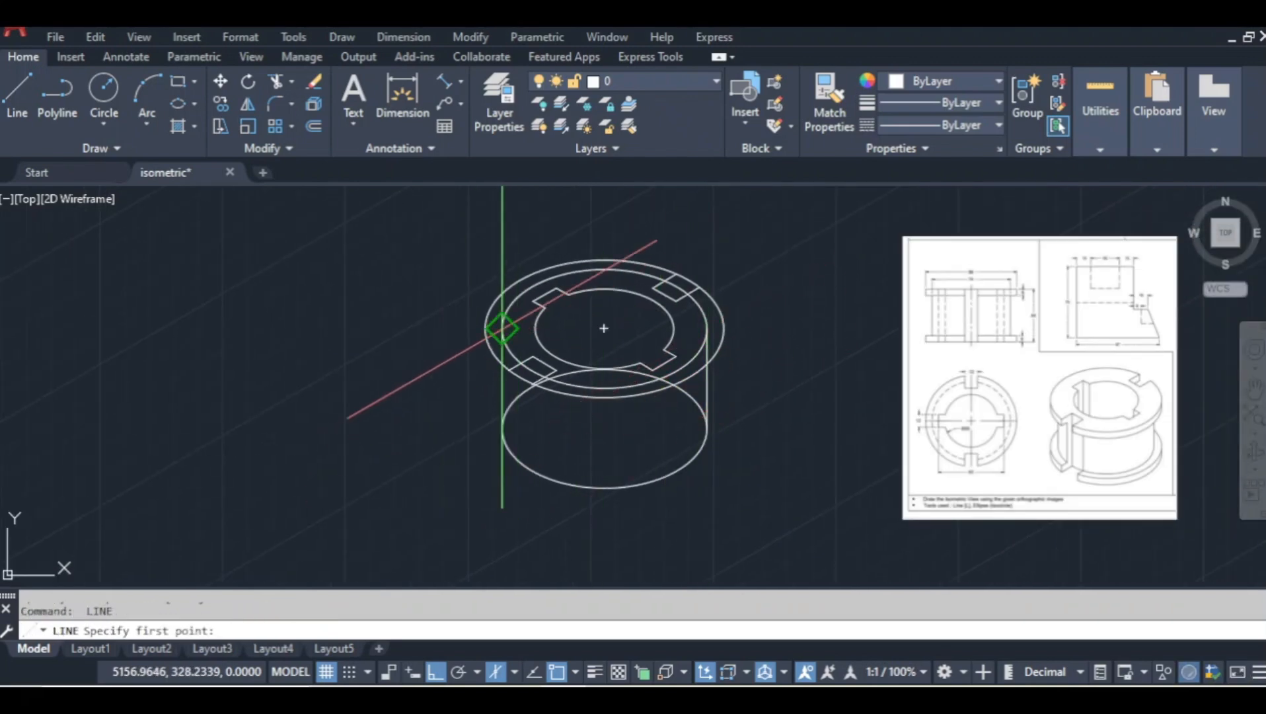
{"action": "left_click", "coordinate": [502, 329]}
{"action": "left_click", "coordinate": [502, 428]}
{"action": "key", "text": "Return"}
Remove the upper 74-diameter isocircle and trim the right body line's part hidden by the top flange.
{"action": "scroll", "coordinate": [598, 423], "scroll_direction": "down", "scroll_amount": 3}
{"action": "scroll", "coordinate": [598, 422], "scroll_direction": "up", "scroll_amount": 5}
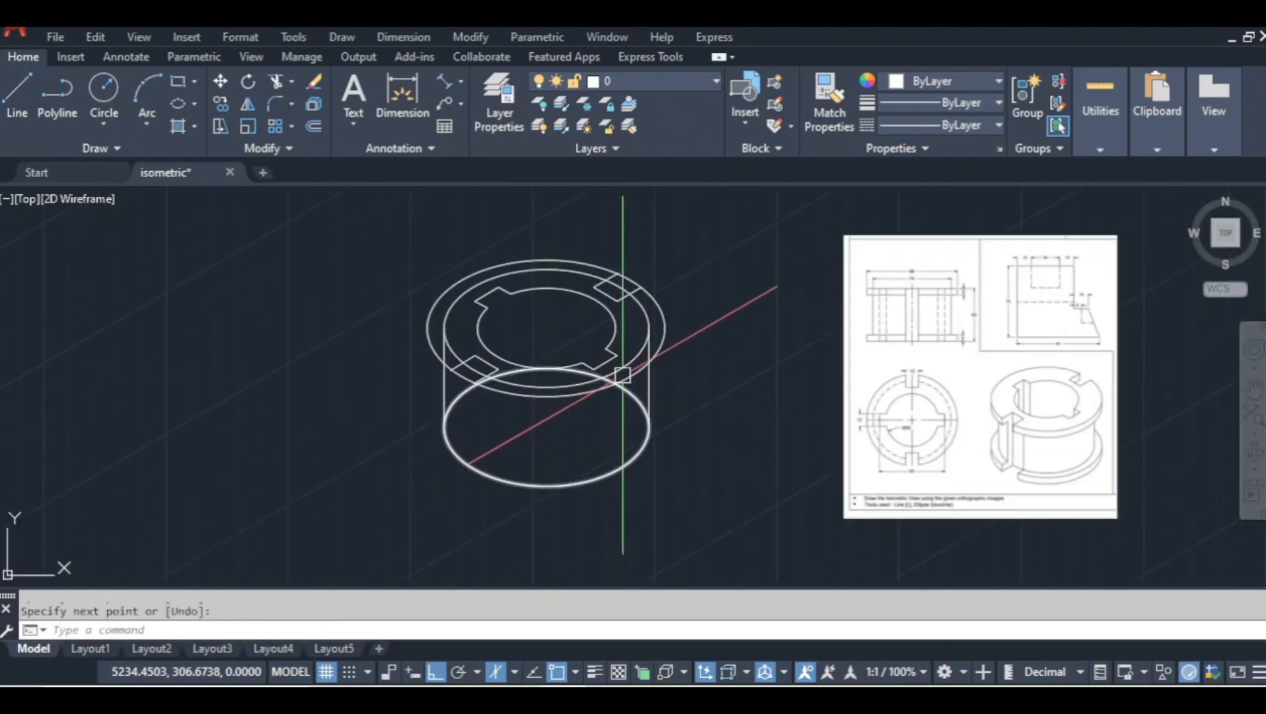
{"action": "left_click", "coordinate": [616, 370]}
{"action": "type", "text": "tr"}
{"action": "key", "text": "Return"}
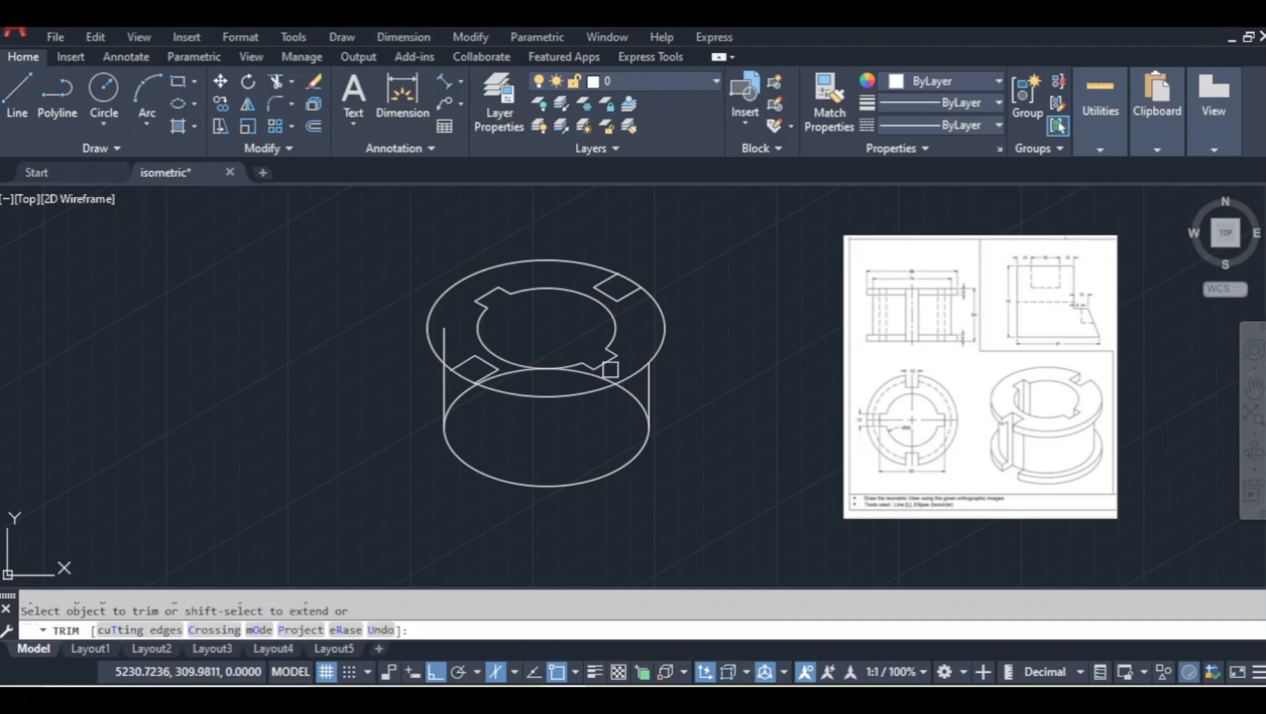
Trim the line stubs projecting past the outer isocircle at the mouth of the front notch.
{"action": "scroll", "coordinate": [434, 335], "scroll_direction": "up", "scroll_amount": 6}
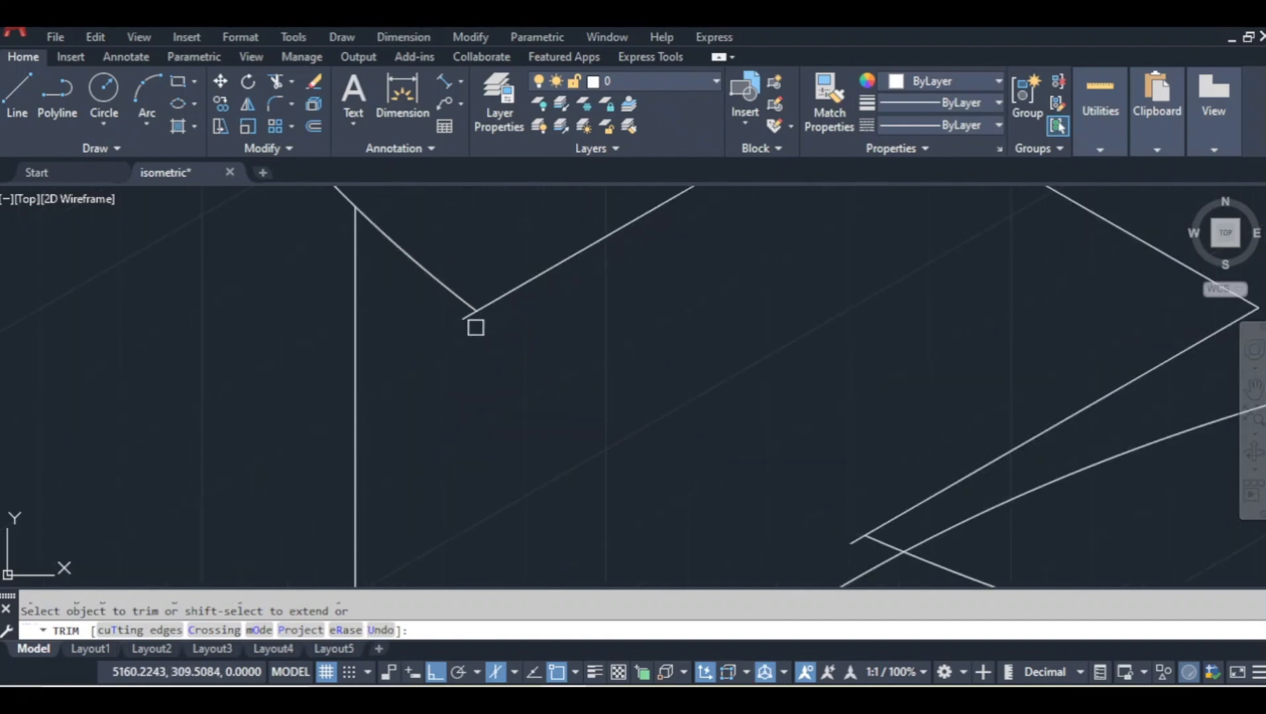
{"action": "left_click", "coordinate": [469, 315]}
{"action": "scroll", "coordinate": [638, 394], "scroll_direction": "down", "scroll_amount": 3}
{"action": "scroll", "coordinate": [733, 479], "scroll_direction": "up", "scroll_amount": 3}
{"action": "left_click", "coordinate": [753, 444]}
{"action": "scroll", "coordinate": [593, 414], "scroll_direction": "down", "scroll_amount": 10}
{"action": "middle_click_drag", "start_coordinate": [705, 501], "coordinate": [650, 512]}
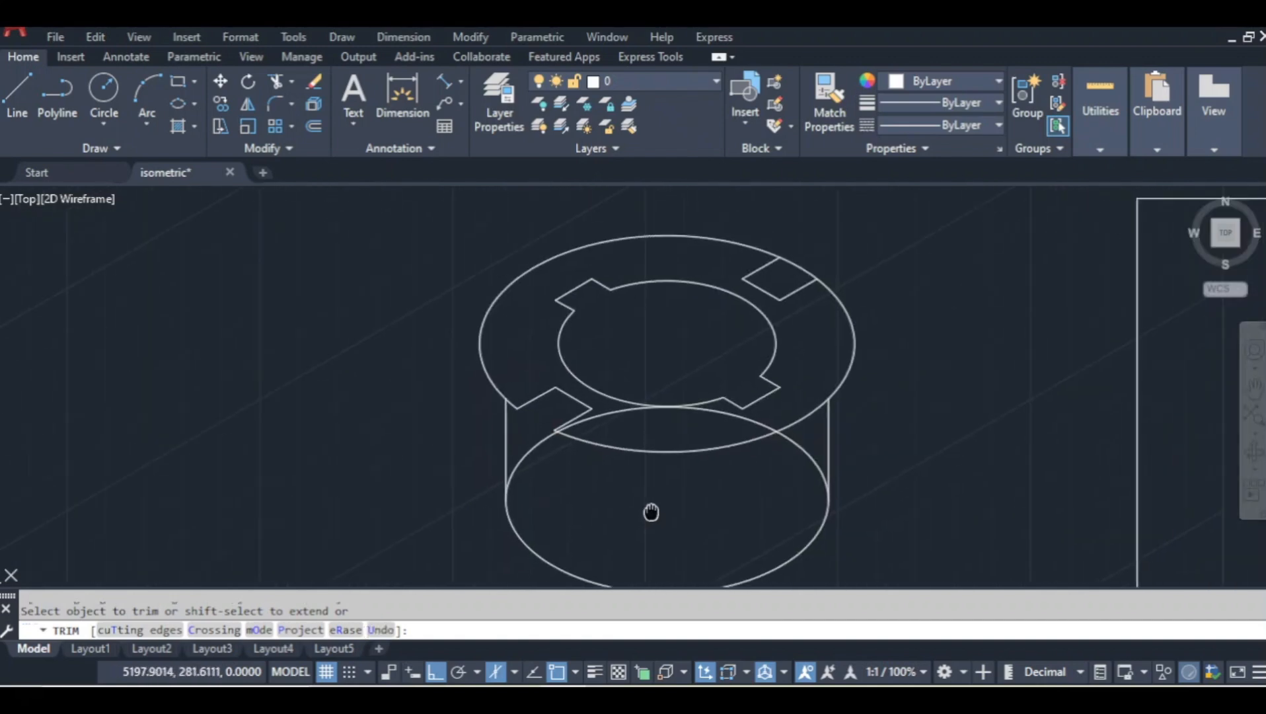
Trim the outer isocircle across the rear notch's mouth and remove the hidden rear arc of the lower 74-diameter isocircle.
{"action": "scroll", "coordinate": [814, 269], "scroll_direction": "up", "scroll_amount": 8}
{"action": "scroll", "coordinate": [768, 347], "scroll_direction": "down", "scroll_amount": 10}
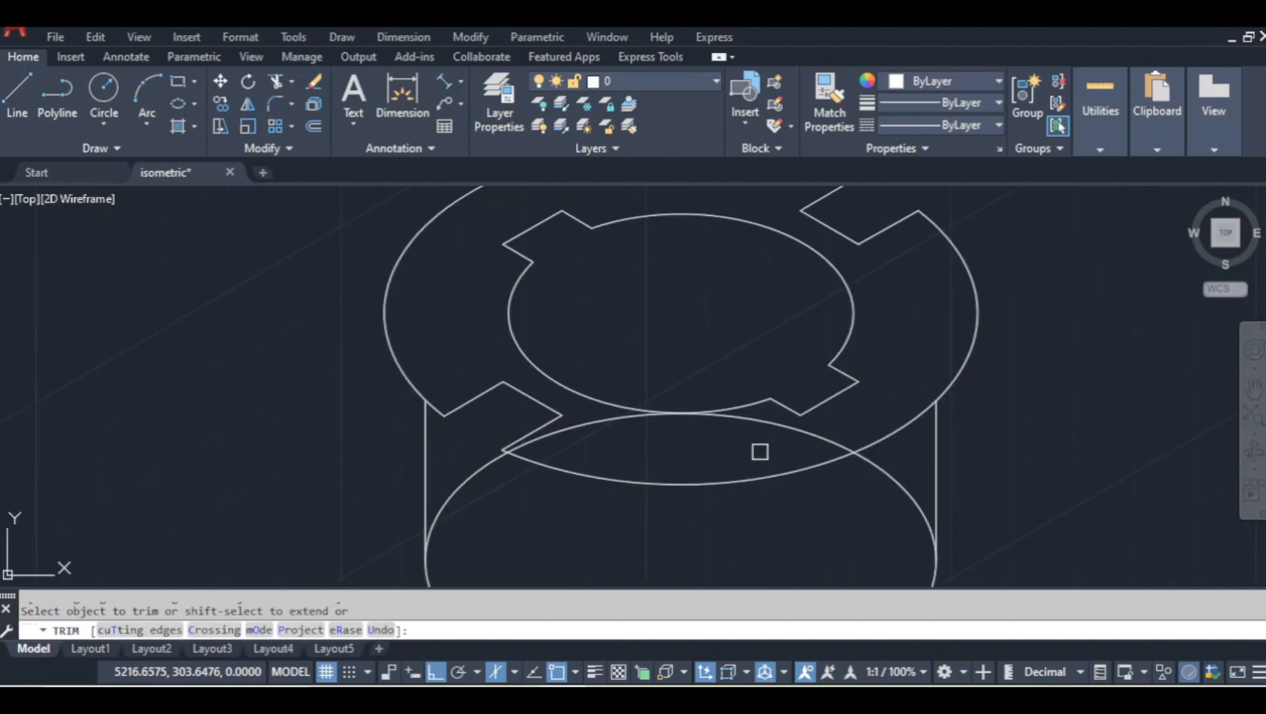
{"action": "scroll", "coordinate": [767, 427], "scroll_direction": "down", "scroll_amount": 8}
{"action": "scroll", "coordinate": [698, 518], "scroll_direction": "up", "scroll_amount": 10}
{"action": "scroll", "coordinate": [689, 518], "scroll_direction": "down", "scroll_amount": 2}
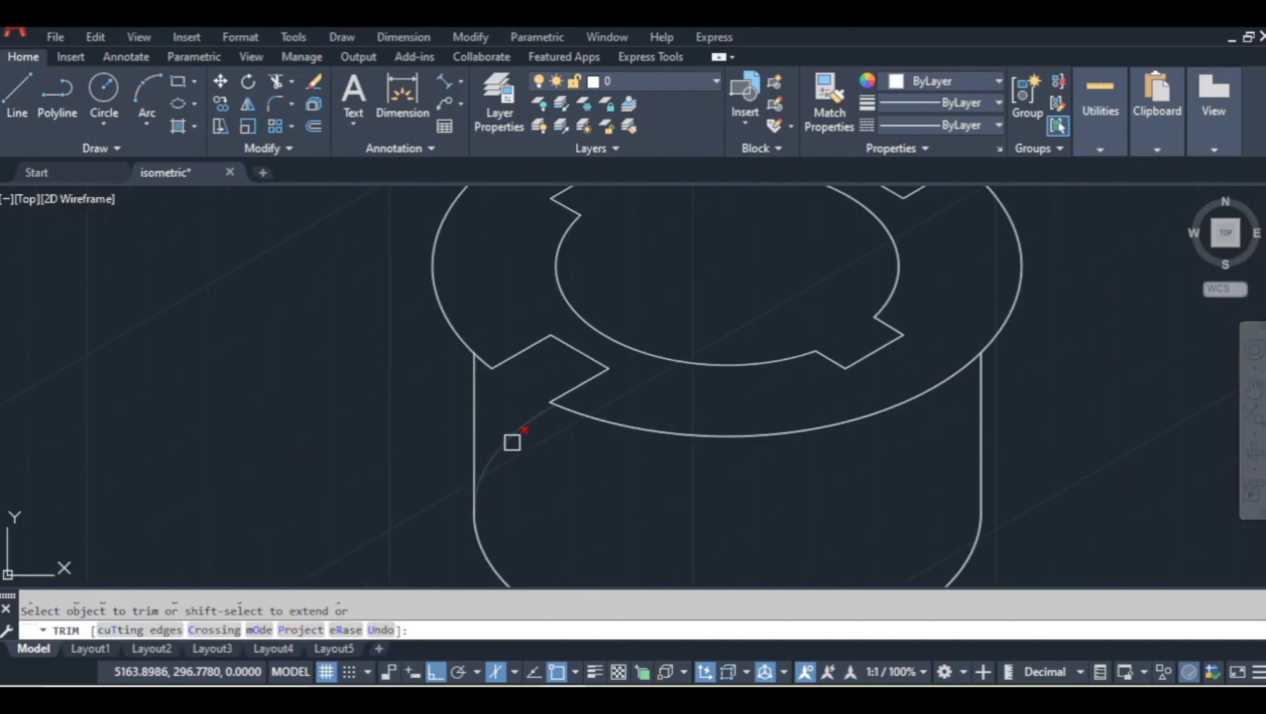
{"action": "scroll", "coordinate": [512, 441], "scroll_direction": "down", "scroll_amount": 8}
{"action": "mouse_move", "coordinate": [553, 463]}
{"action": "middle_mouse_down"}
{"action": "mouse_move", "coordinate": [578, 475]}
{"action": "mouse_move", "coordinate": [555, 502]}
{"action": "middle_mouse_up"}
{"action": "scroll", "coordinate": [543, 519], "scroll_direction": "up", "scroll_amount": 4}
{"action": "key", "text": "Escape"}
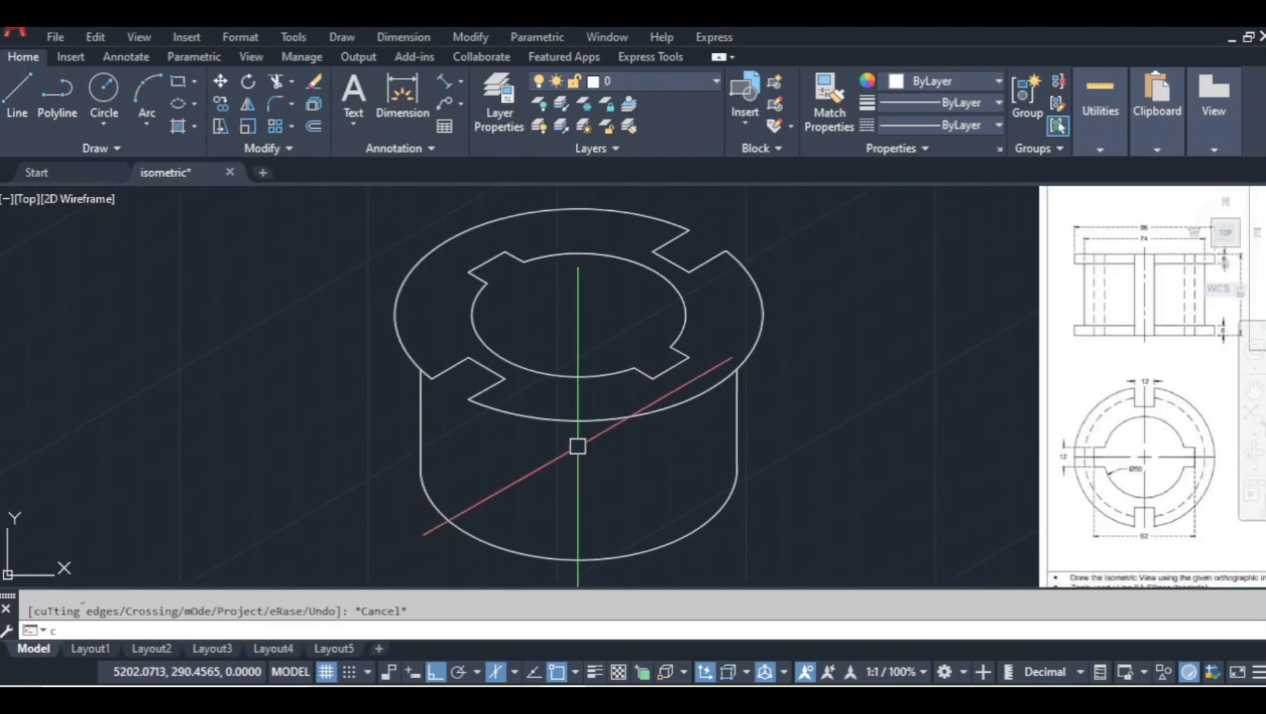
{"action": "type", "text": "co"}
{"action": "key", "text": "Return"}
{"action": "key", "text": "Escape"}
Join the outer isocircle arcs and the lines of both outer notches into a single outline.
{"action": "left_click", "coordinate": [553, 418]}
{"action": "scroll", "coordinate": [554, 417], "scroll_direction": "up", "scroll_amount": 3}
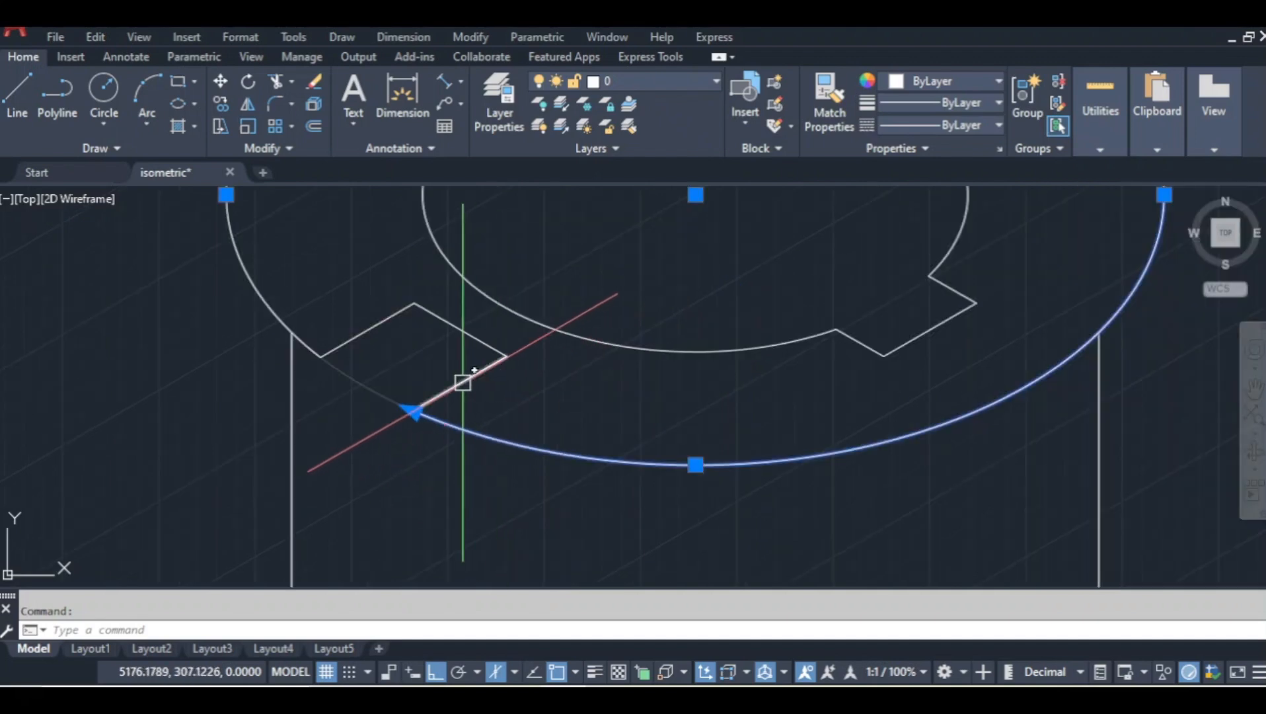
{"action": "left_click", "coordinate": [464, 338]}
{"action": "left_click", "coordinate": [326, 340]}
{"action": "left_click", "coordinate": [354, 353]}
{"action": "left_click", "coordinate": [343, 342]}
{"action": "left_click", "coordinate": [251, 288]}
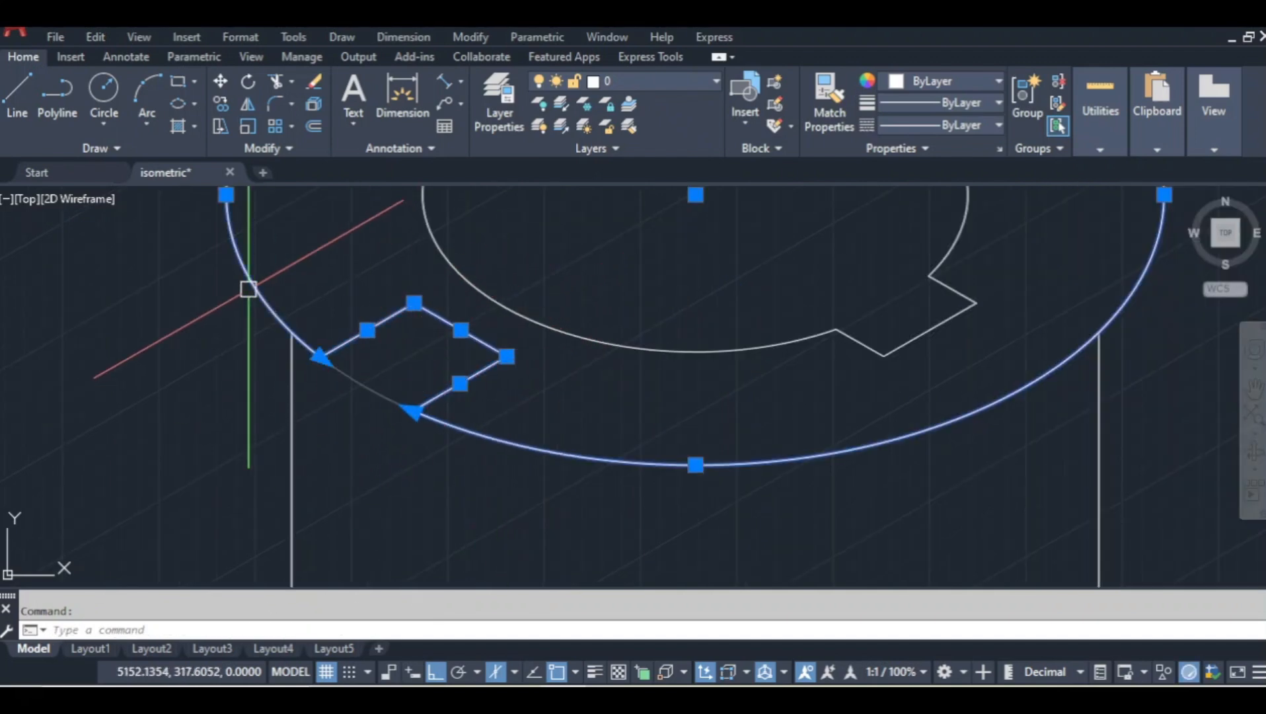
{"action": "scroll", "coordinate": [489, 489], "scroll_direction": "down", "scroll_amount": 6}
{"action": "scroll", "coordinate": [618, 435], "scroll_direction": "up", "scroll_amount": 4}
{"action": "left_click", "coordinate": [590, 376]}
{"action": "left_click", "coordinate": [462, 486]}
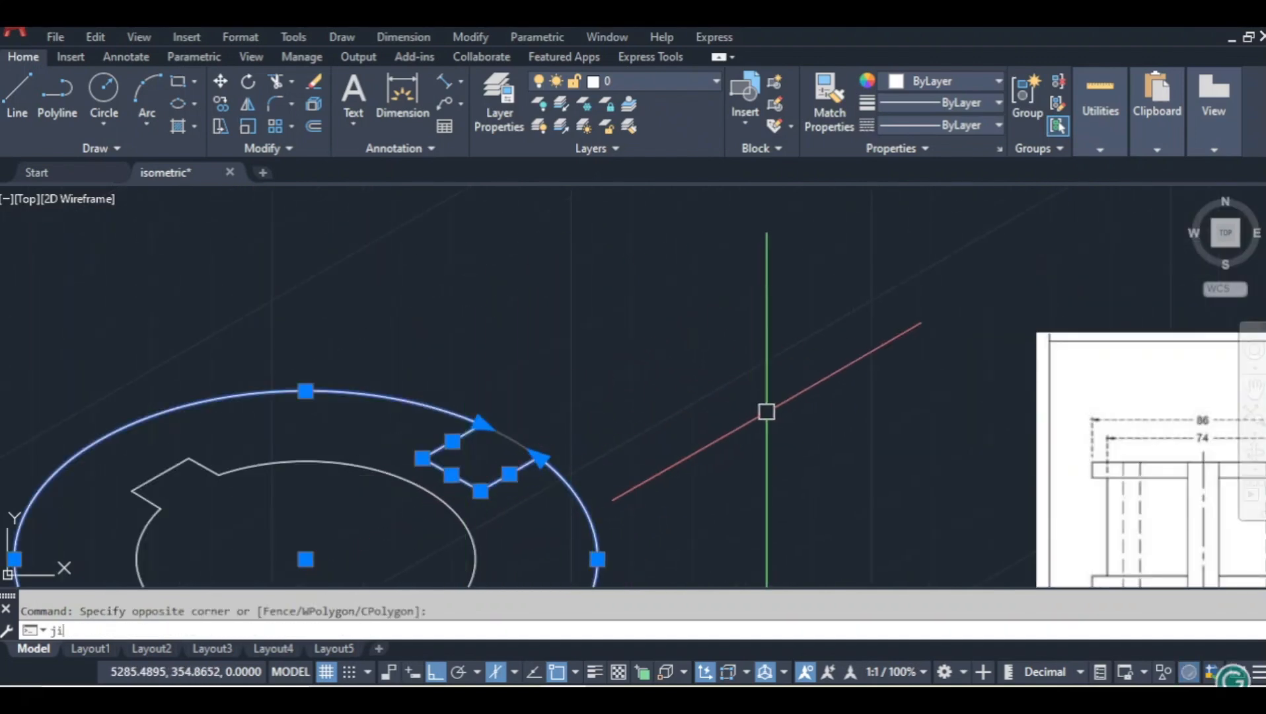
{"action": "key", "text": "Return"}
Join the inner isocircle arcs and the lines of both inner slots into a single outline.
{"action": "scroll", "coordinate": [706, 458], "scroll_direction": "down", "scroll_amount": 3}
{"action": "left_click", "coordinate": [656, 479]}
{"action": "scroll", "coordinate": [658, 480], "scroll_direction": "up", "scroll_amount": 3}
{"action": "left_click", "coordinate": [726, 404]}
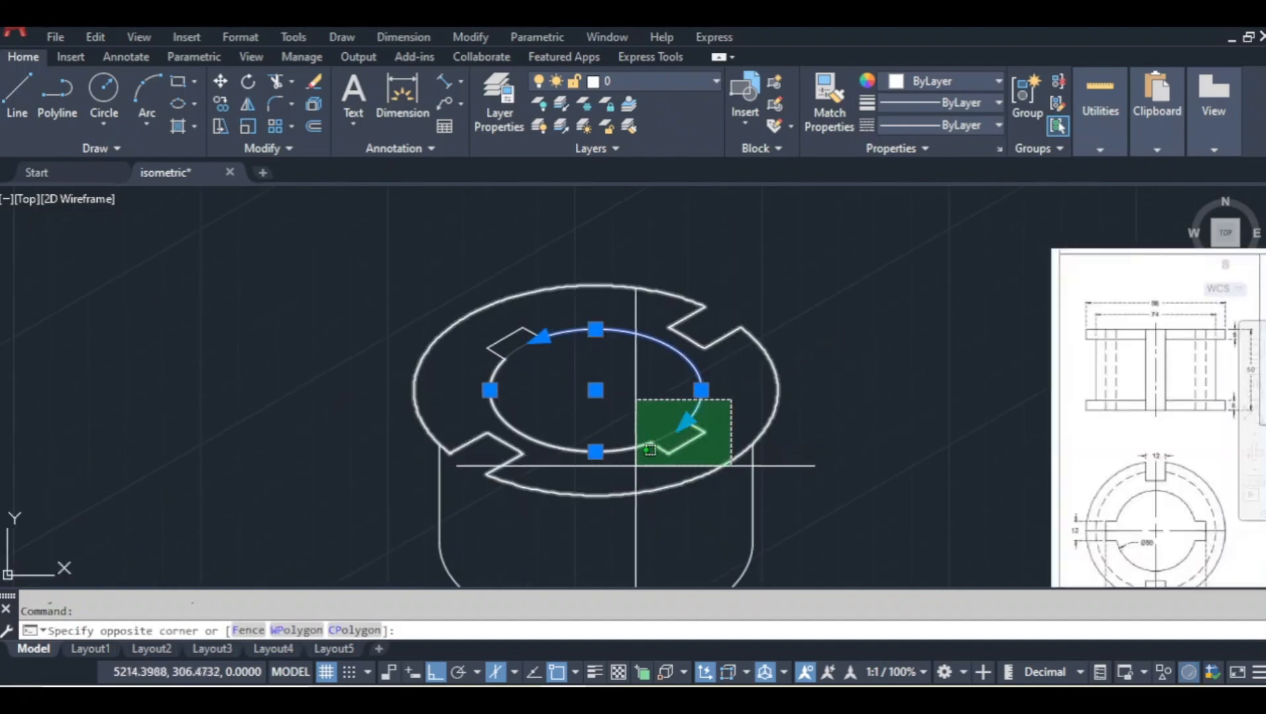
{"action": "left_click", "coordinate": [644, 466]}
{"action": "left_click", "coordinate": [716, 421]}
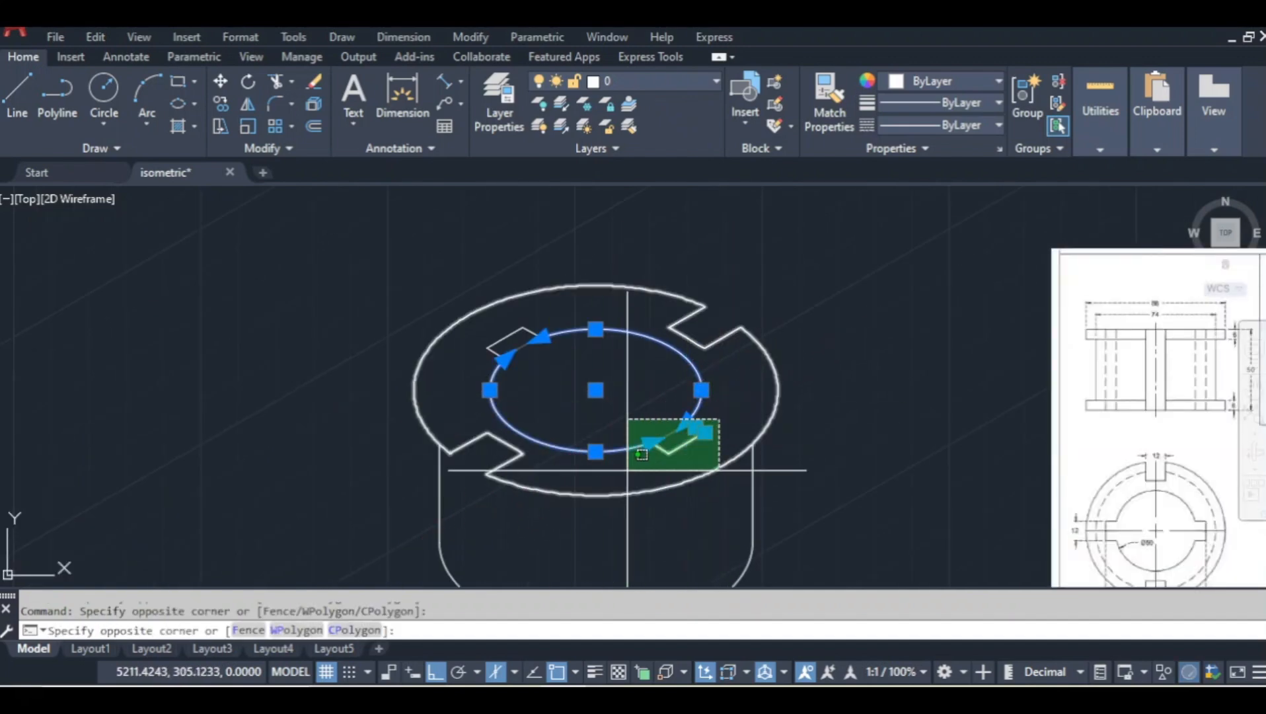
{"action": "left_click", "coordinate": [629, 465]}
{"action": "key", "text": "Return"}
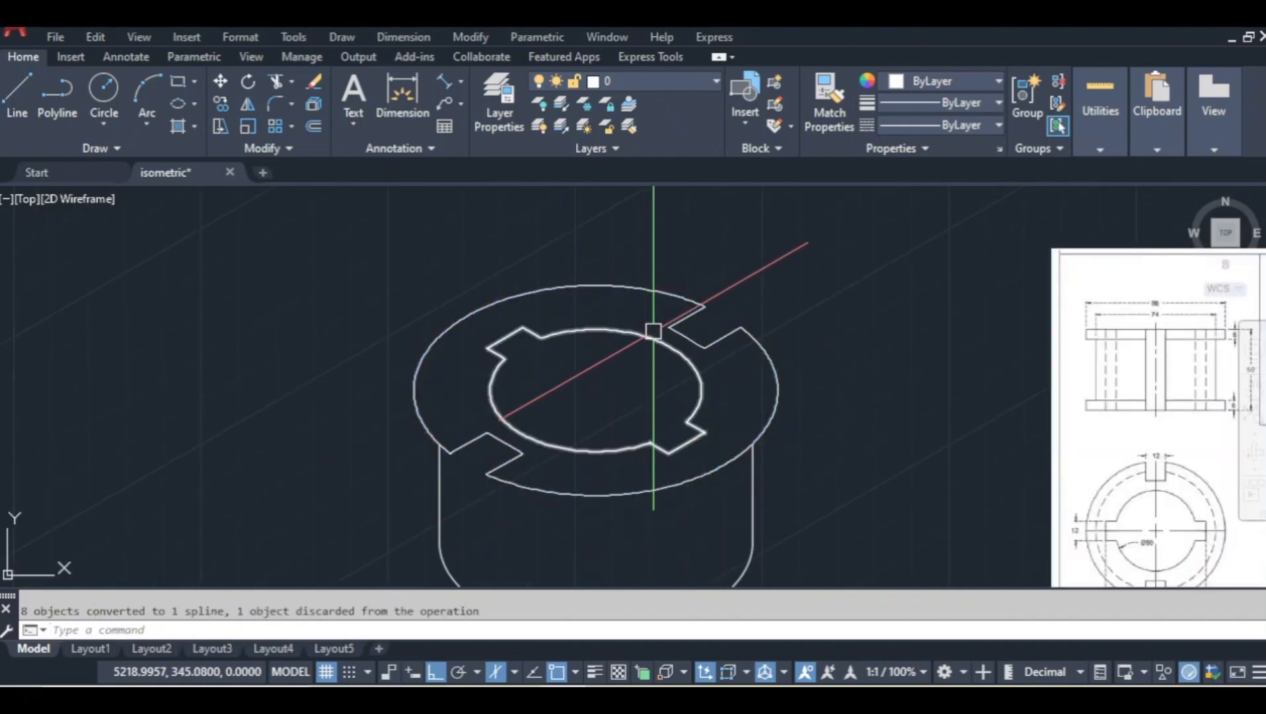
Copy the joined outer outline straight down by 50 from the ring's centre.
{"action": "scroll", "coordinate": [780, 399], "scroll_direction": "down", "scroll_amount": 3}
{"action": "type", "text": "co"}
{"action": "key", "text": "Return"}
{"action": "left_click", "coordinate": [667, 408]}
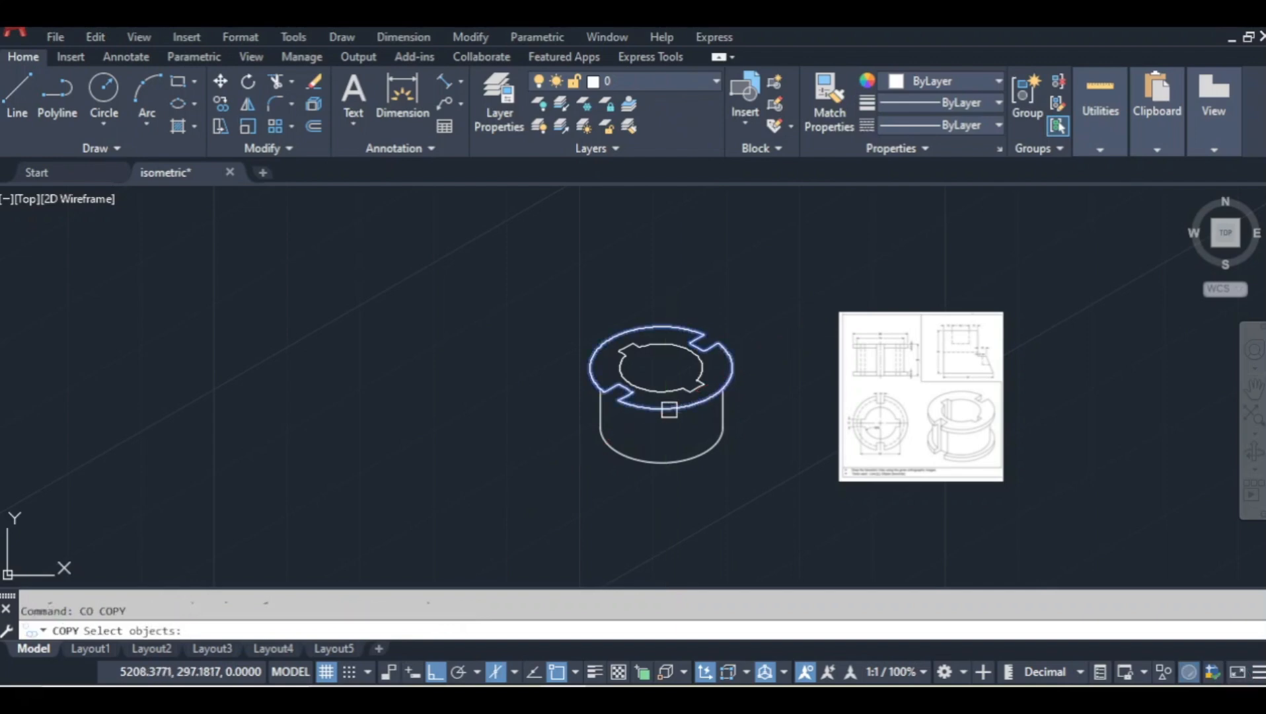
{"action": "key", "text": "Return"}
{"action": "left_click", "coordinate": [660, 367]}
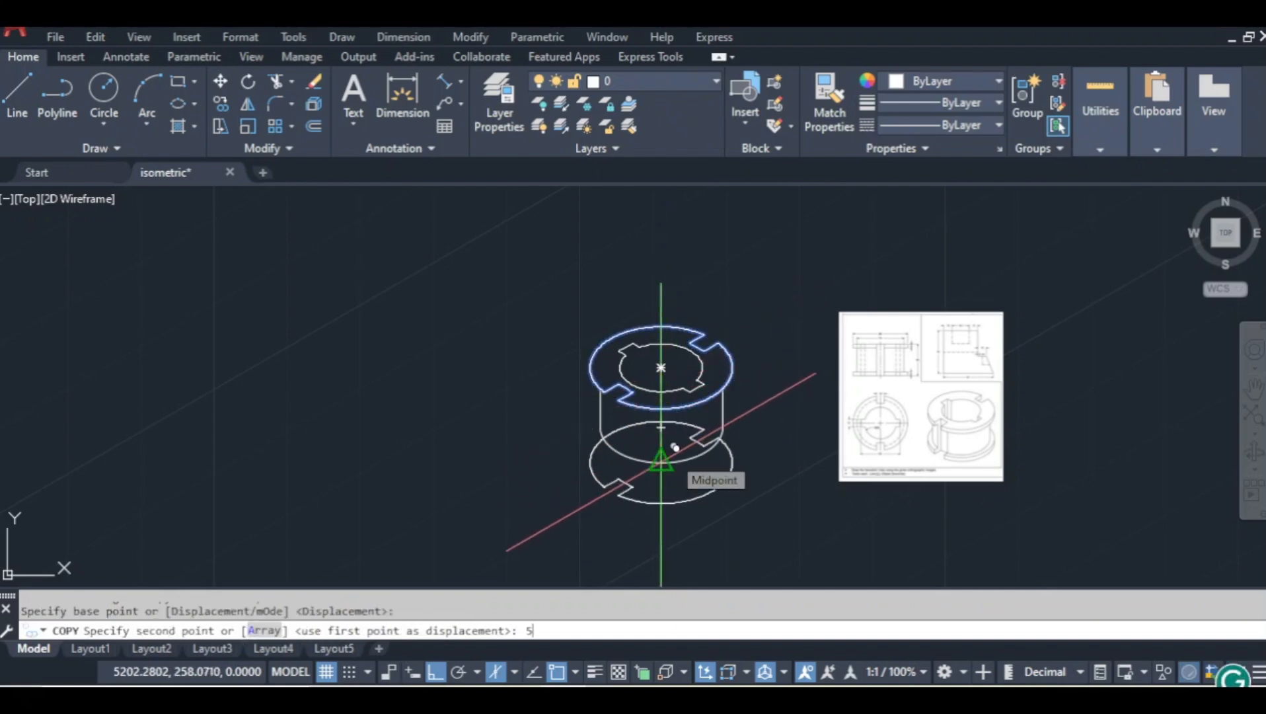
{"action": "key", "text": "Return"}
{"action": "key", "text": "Return"}
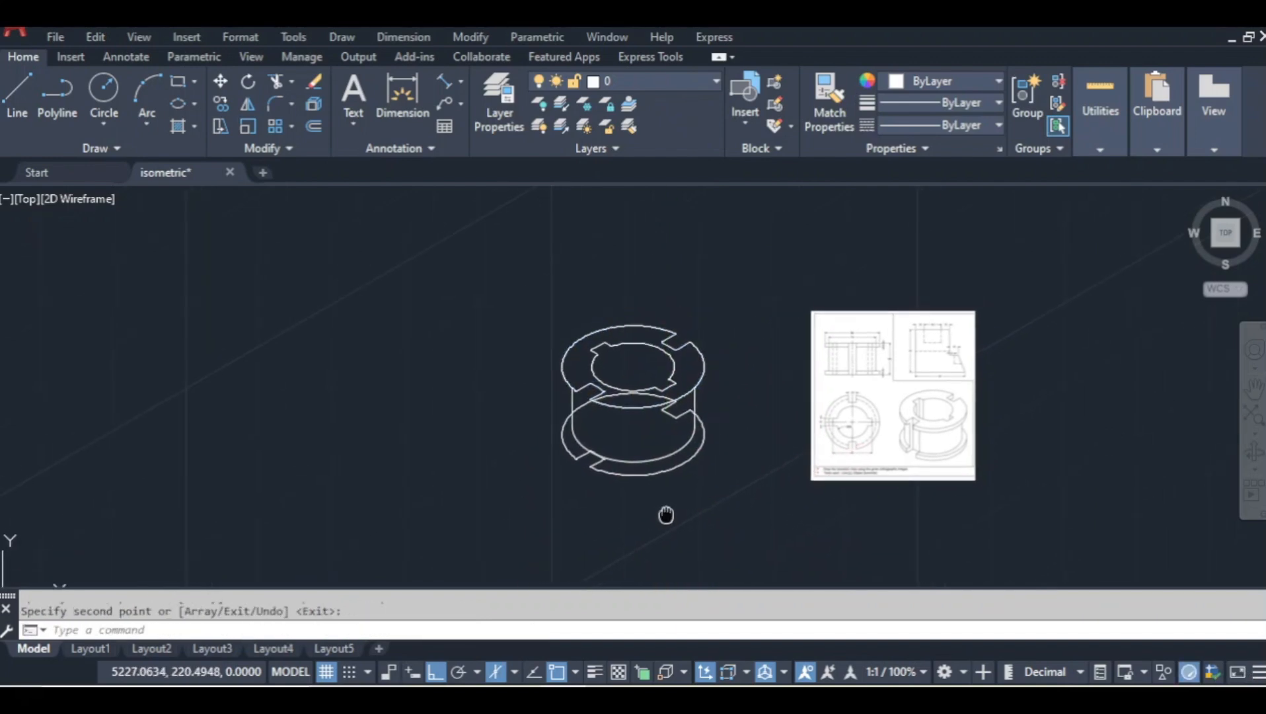
Trim the copied lower outline behind the body, using the body's side lines and bottom arc as cutting edges.
{"action": "scroll", "coordinate": [627, 490], "scroll_direction": "up", "scroll_amount": 2}
{"action": "middle_click_drag", "start_coordinate": [627, 490], "coordinate": [633, 537]}
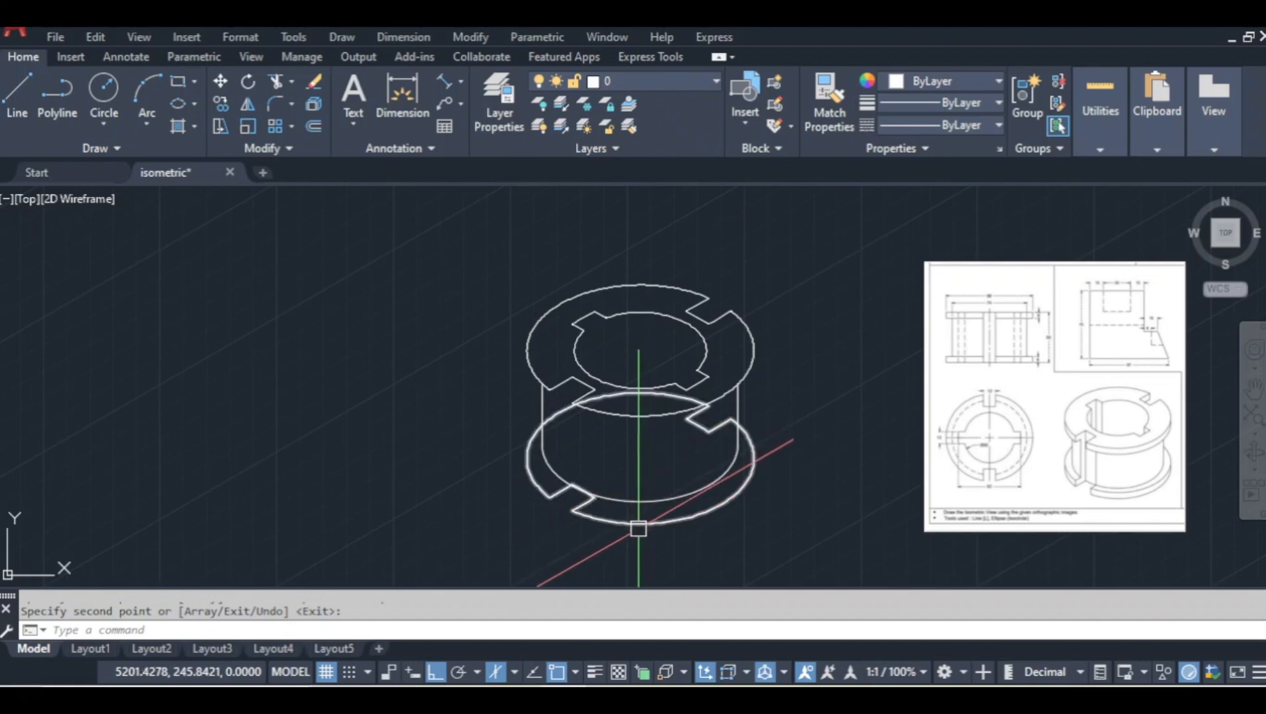
{"action": "type", "text": "ts or"}
{"action": "key", "text": "Return"}
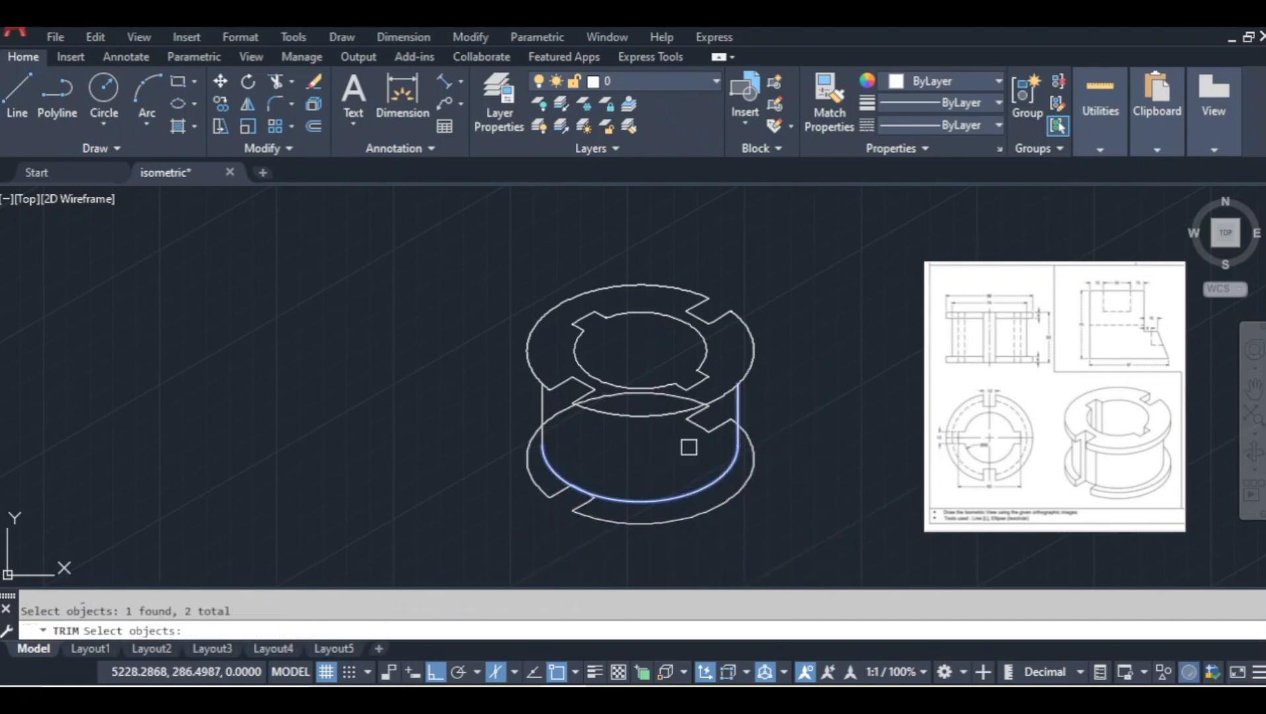
{"action": "key", "text": "Return"}
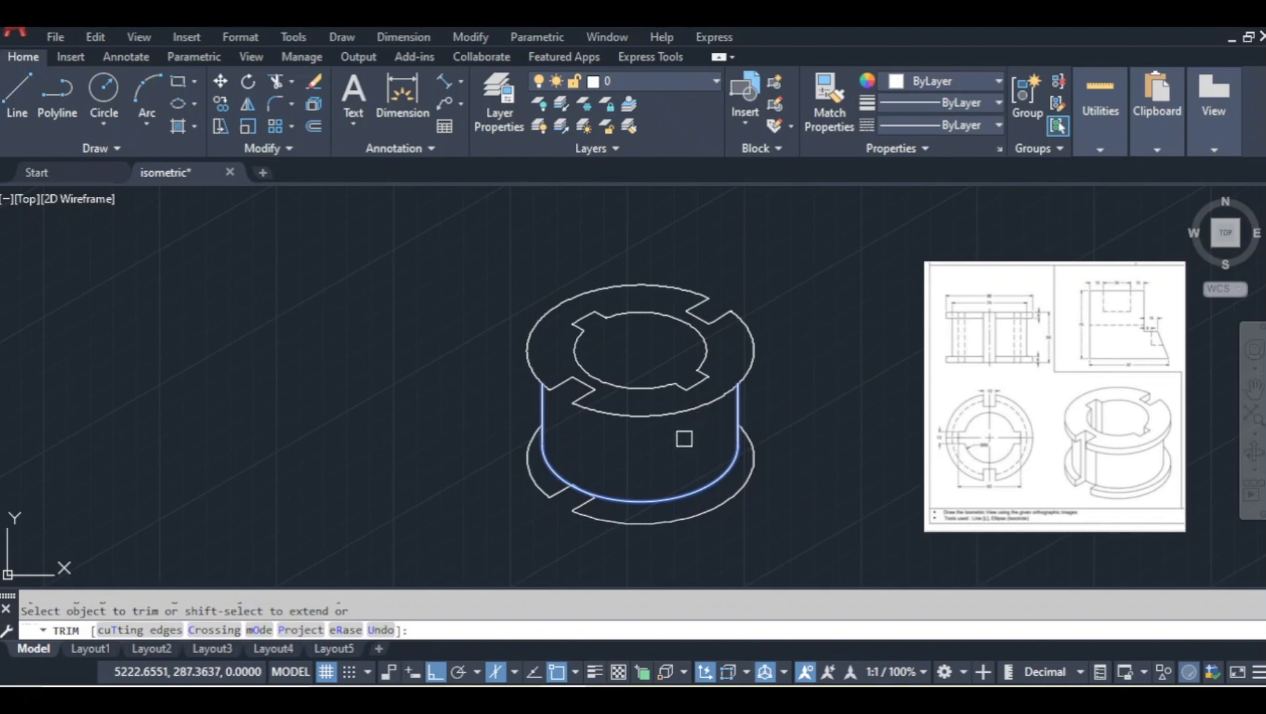
{"action": "key", "text": "Return"}
Copy the lower flange outline straight up by 6 to form the flange's top edge.
{"action": "scroll", "coordinate": [672, 440], "scroll_direction": "down", "scroll_amount": 2}
{"action": "middle_click_drag", "start_coordinate": [673, 440], "coordinate": [646, 414]}
{"action": "scroll", "coordinate": [633, 424], "scroll_direction": "up", "scroll_amount": 2}
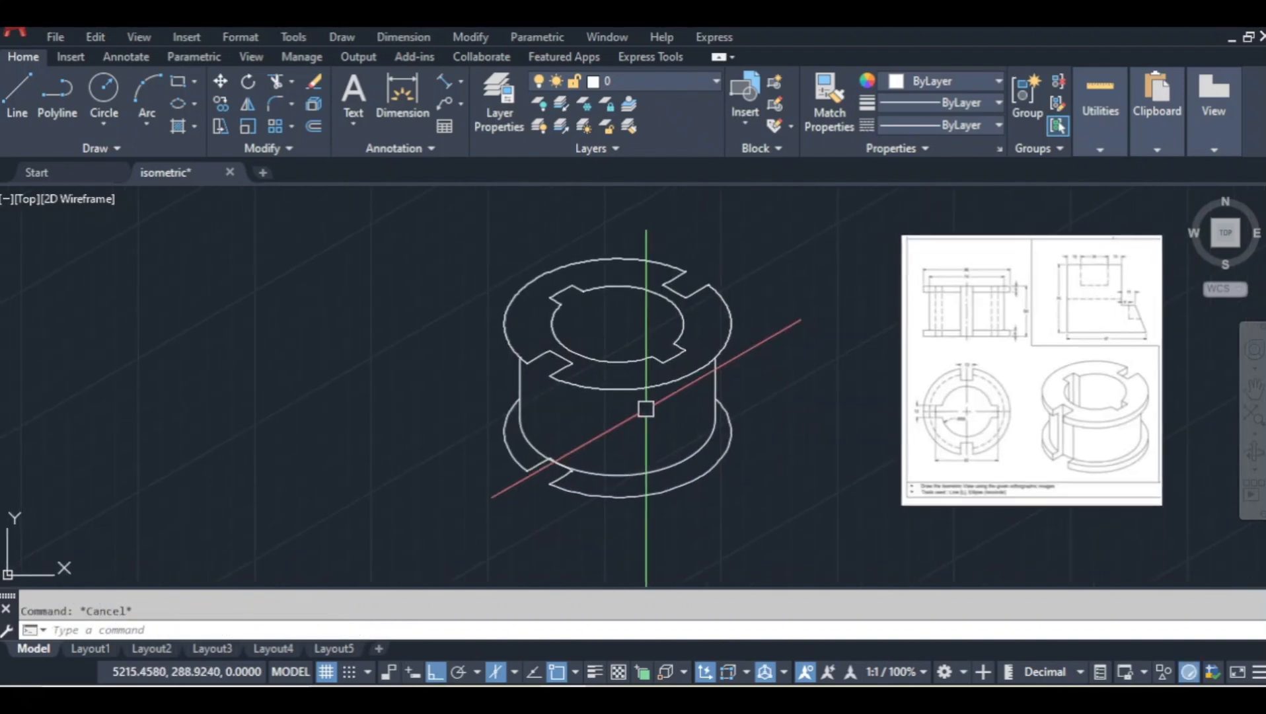
{"action": "left_click", "coordinate": [617, 496]}
{"action": "key", "text": "Return"}
{"action": "left_click", "coordinate": [616, 409]}
{"action": "type", "text": "6"}
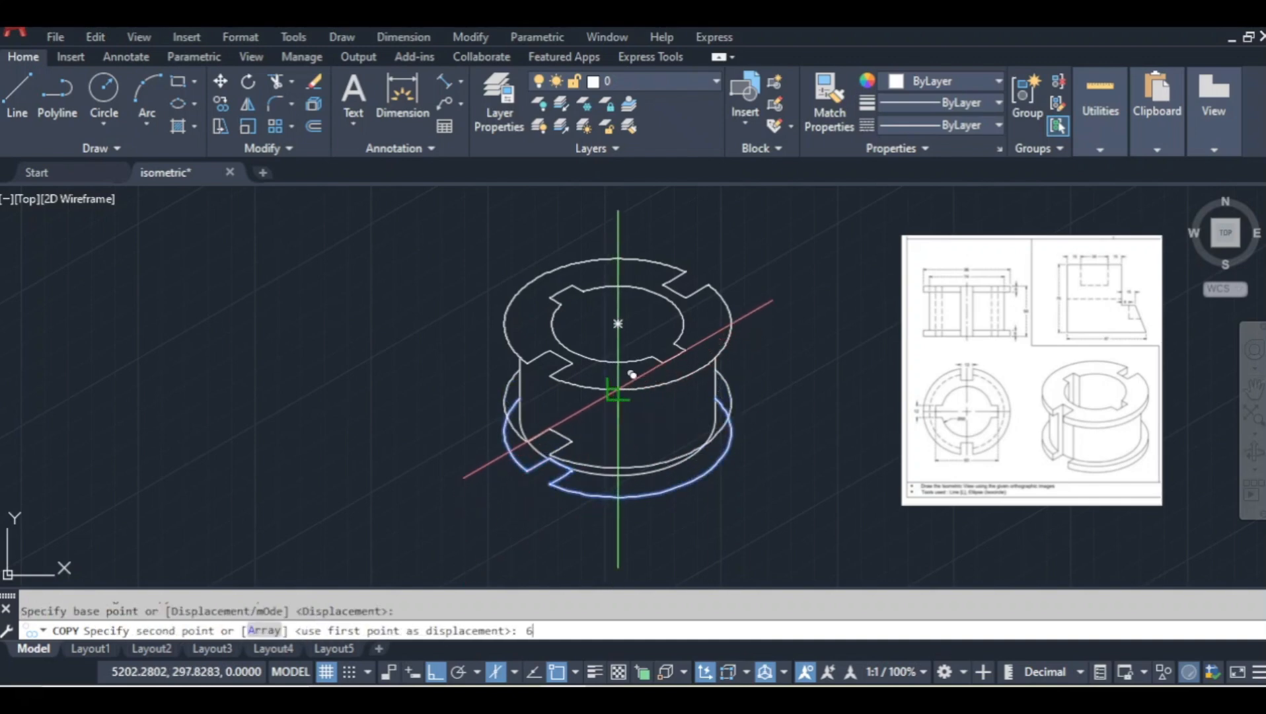
{"action": "key", "text": "Return"}
{"action": "key", "text": "Escape"}
Trim the bottom outline of the lower flange on both sides where it passes behind the flange's top edge, using that top edge as cutting edge.
{"action": "middle_click_drag", "start_coordinate": [769, 503], "coordinate": [774, 492]}
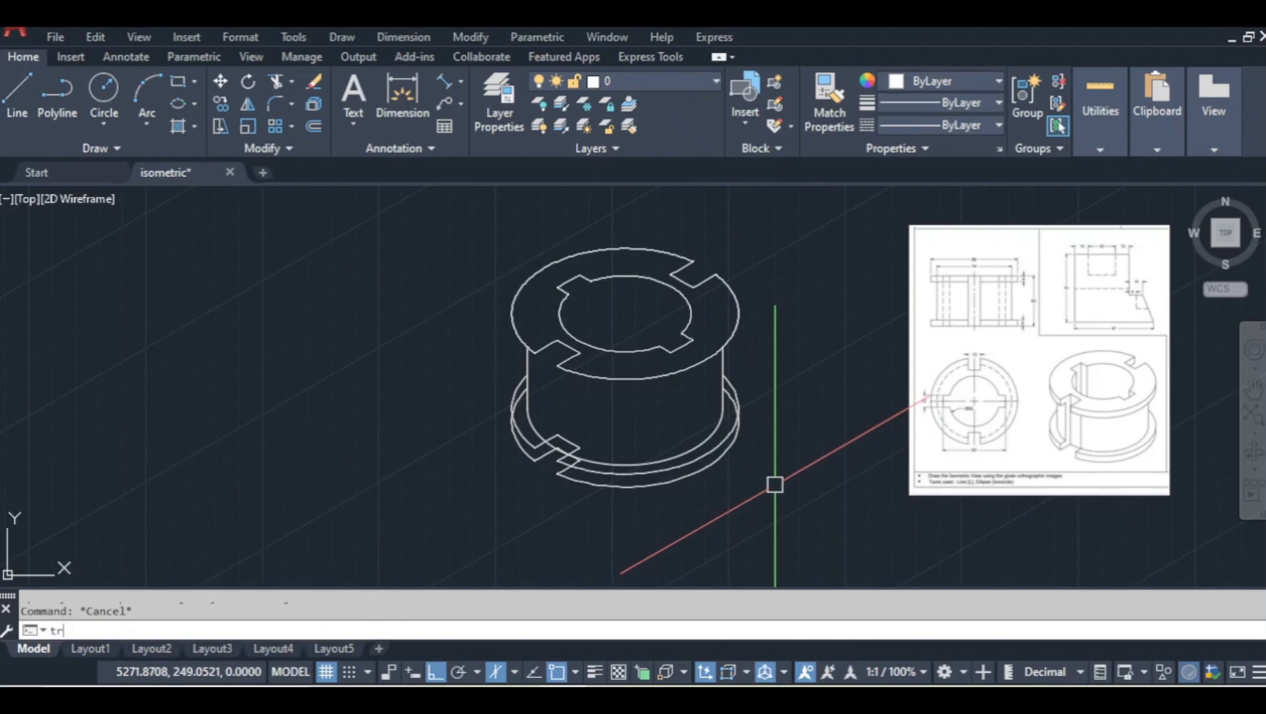
{"action": "type", "text": "tr"}
{"action": "key", "text": "Return"}
{"action": "type", "text": "t"}
{"action": "key", "text": "Return"}
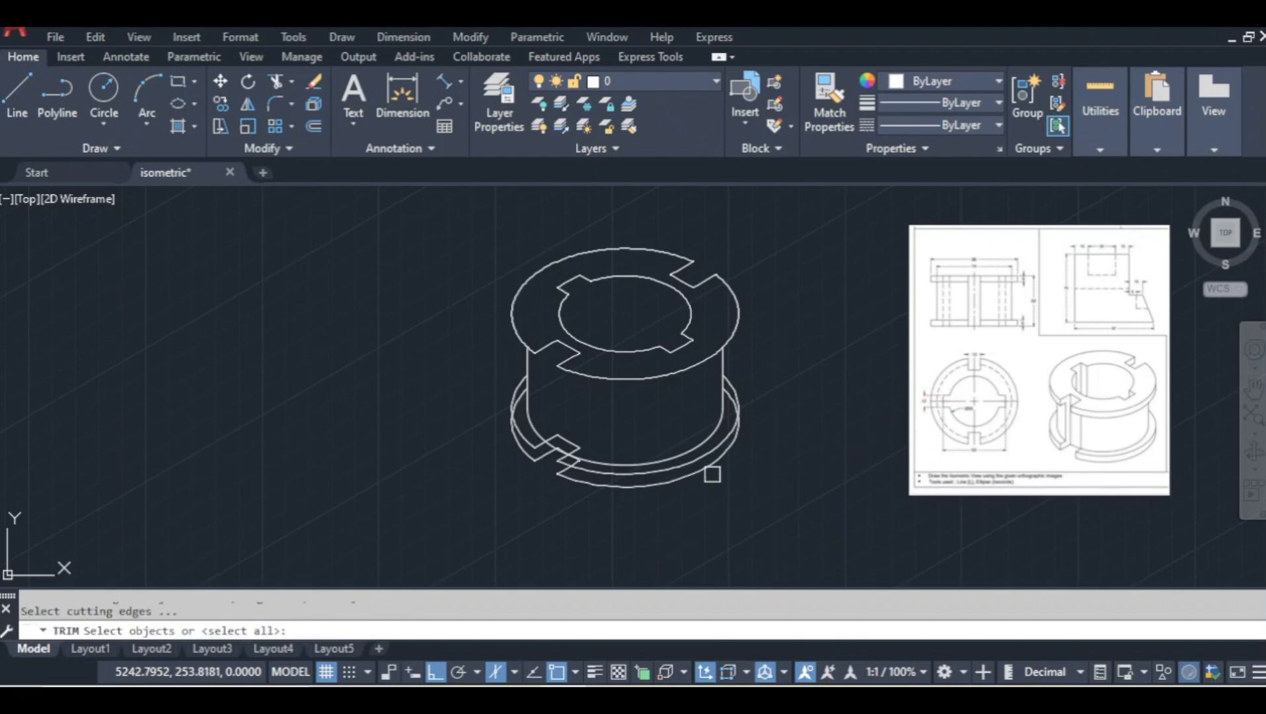
{"action": "key", "text": "Return"}
{"action": "scroll", "coordinate": [771, 409], "scroll_direction": "up", "scroll_amount": 3}
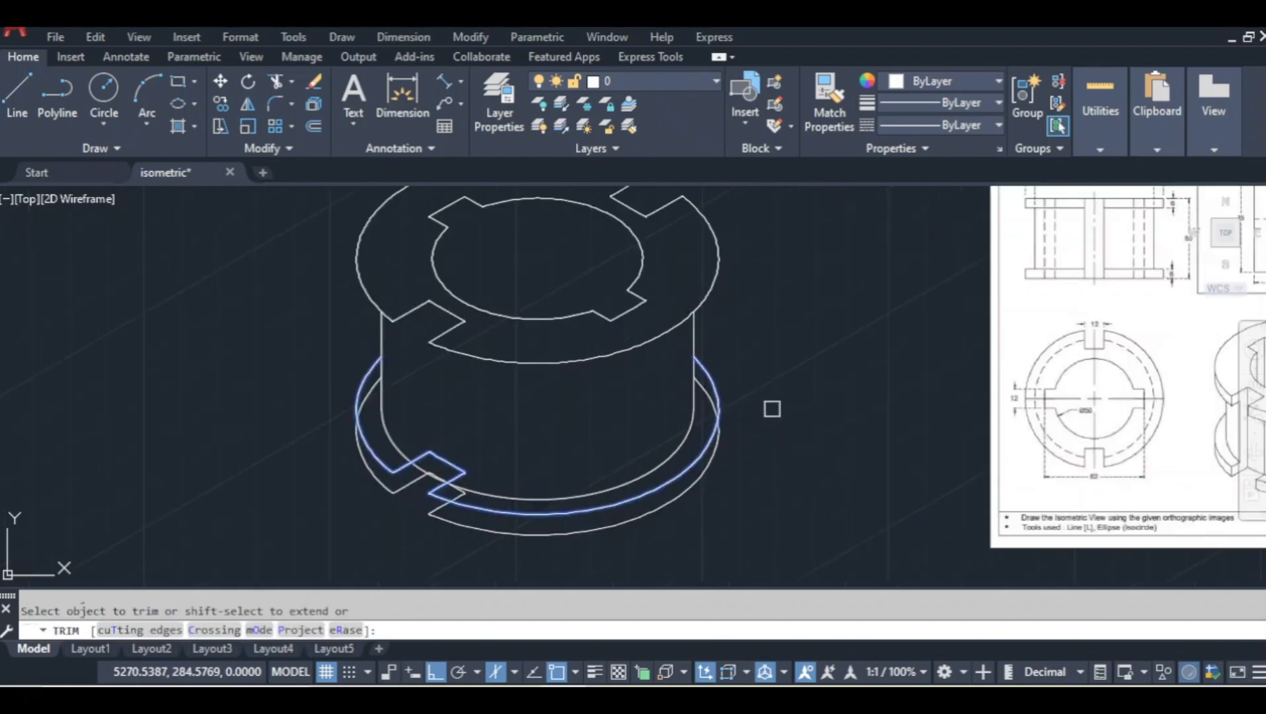
{"action": "scroll", "coordinate": [686, 418], "scroll_direction": "down", "scroll_amount": 3}
{"action": "scroll", "coordinate": [645, 409], "scroll_direction": "up", "scroll_amount": 3}
{"action": "left_click", "coordinate": [619, 388]}
{"action": "scroll", "coordinate": [729, 404], "scroll_direction": "down", "scroll_amount": 3}
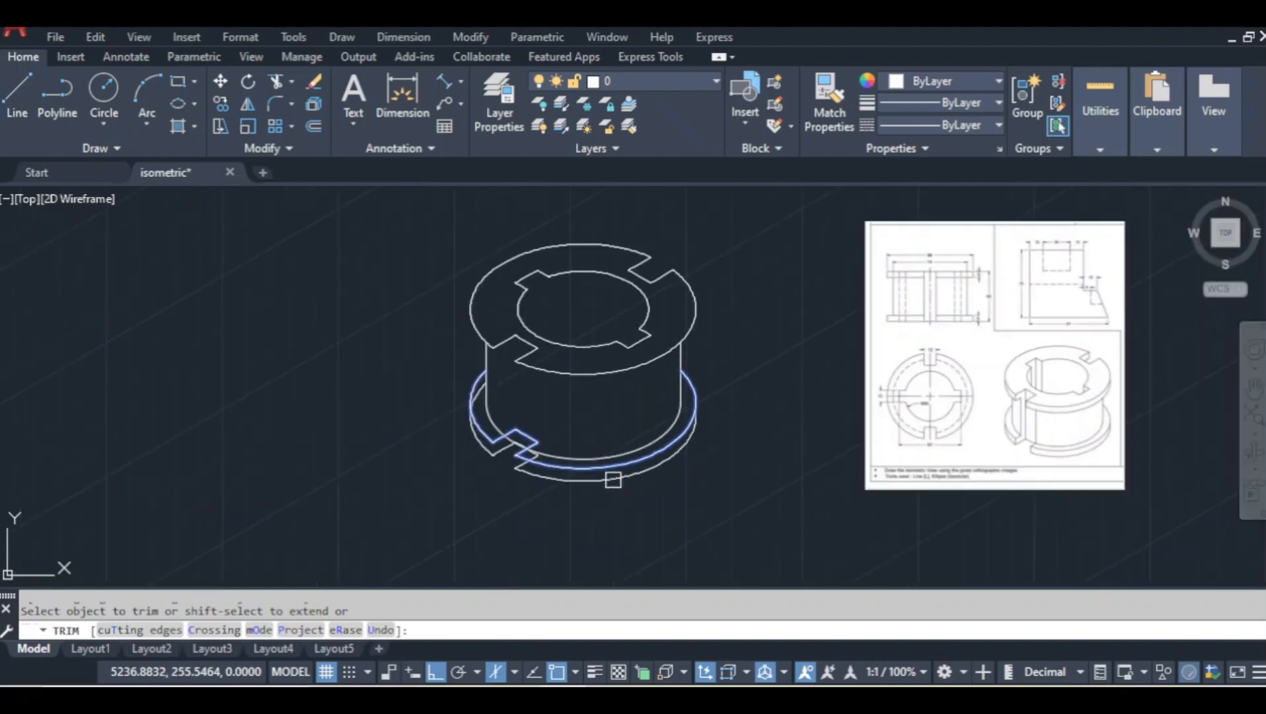
{"action": "scroll", "coordinate": [463, 389], "scroll_direction": "up", "scroll_amount": 3}
{"action": "left_click", "coordinate": [506, 400]}
{"action": "scroll", "coordinate": [596, 399], "scroll_direction": "down", "scroll_amount": 3}
{"action": "key", "text": "Return"}
{"action": "mouse_move", "coordinate": [571, 516]}
{"action": "middle_mouse_down"}
{"action": "mouse_move", "coordinate": [537, 495]}
{"action": "mouse_move", "coordinate": [570, 476]}
{"action": "middle_mouse_up"}
{"action": "key", "text": "Return"}
{"action": "type", "text": "t"}
{"action": "key", "text": "Return"}
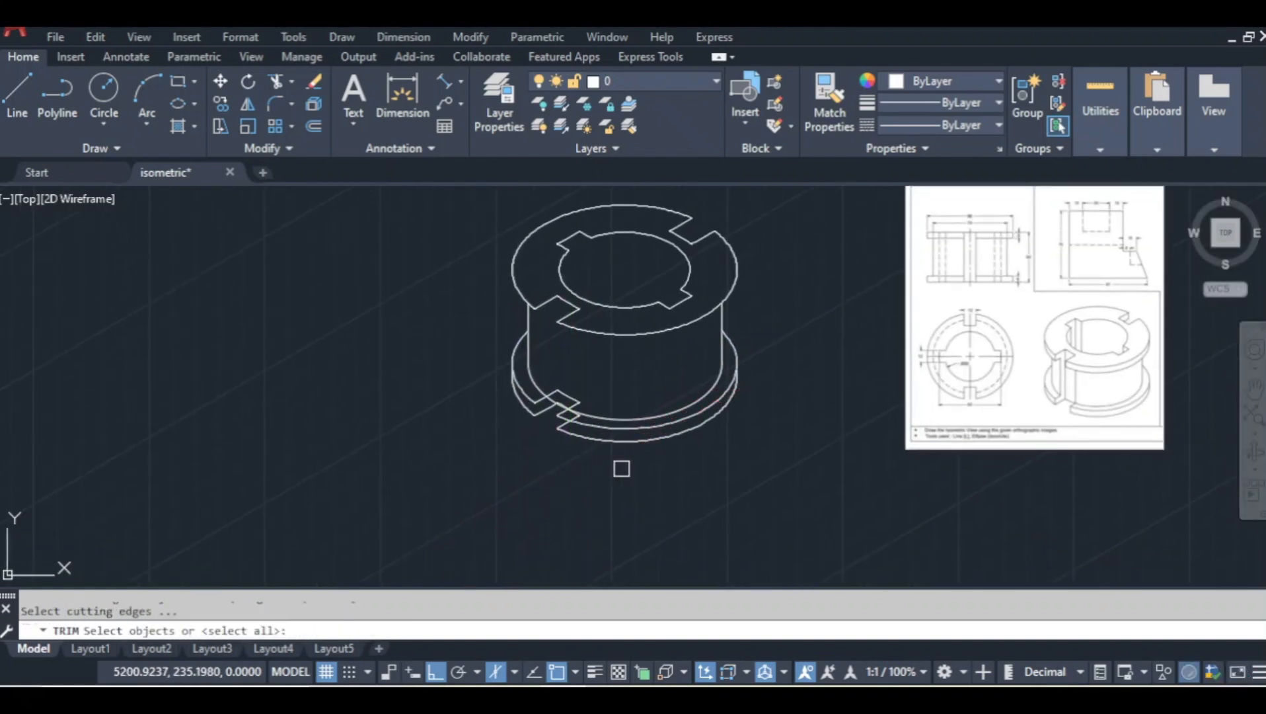
{"action": "scroll", "coordinate": [625, 456], "scroll_direction": "up", "scroll_amount": 3}
{"action": "left_click", "coordinate": [632, 394]}
{"action": "scroll", "coordinate": [605, 515], "scroll_direction": "down", "scroll_amount": 3}
{"action": "middle_click_drag", "start_coordinate": [607, 520], "coordinate": [587, 522]}
{"action": "scroll", "coordinate": [586, 522], "scroll_direction": "up", "scroll_amount": 2}
{"action": "key", "text": "Return"}
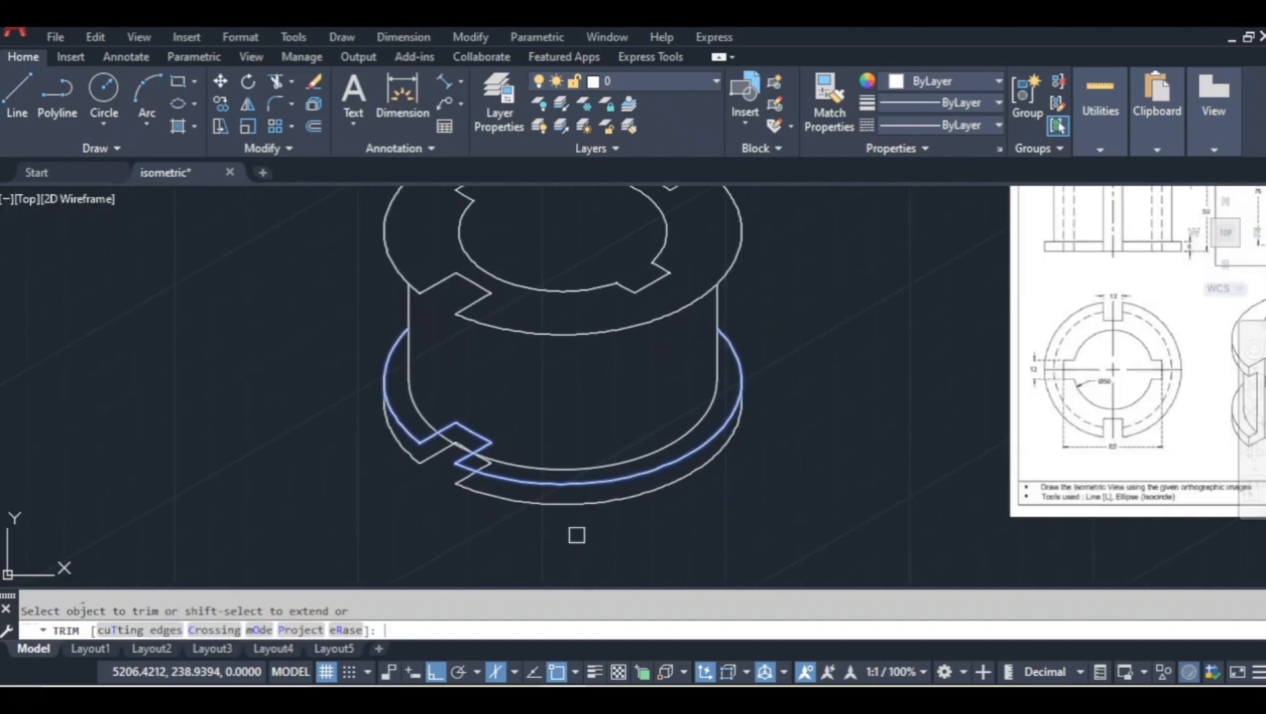
{"action": "middle_click_drag", "start_coordinate": [540, 552], "coordinate": [425, 562]}
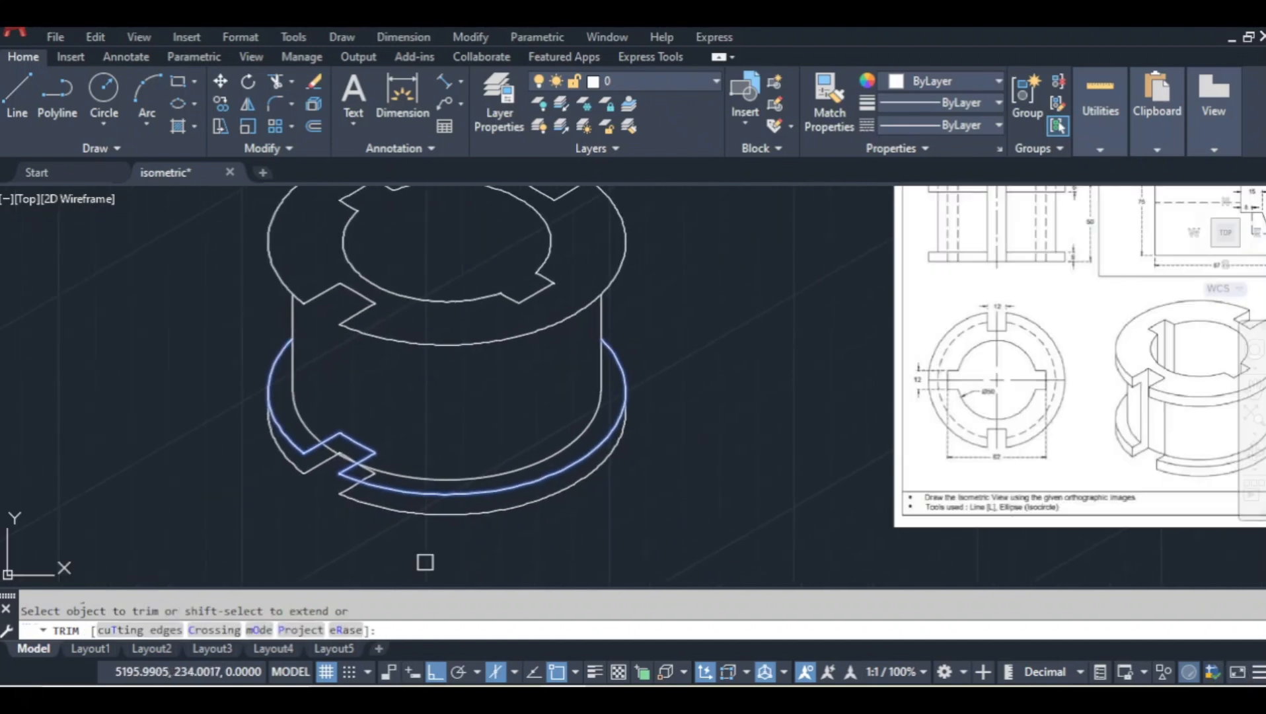
{"action": "scroll", "coordinate": [425, 561], "scroll_direction": "up", "scroll_amount": 3}
{"action": "key", "text": "Escape"}
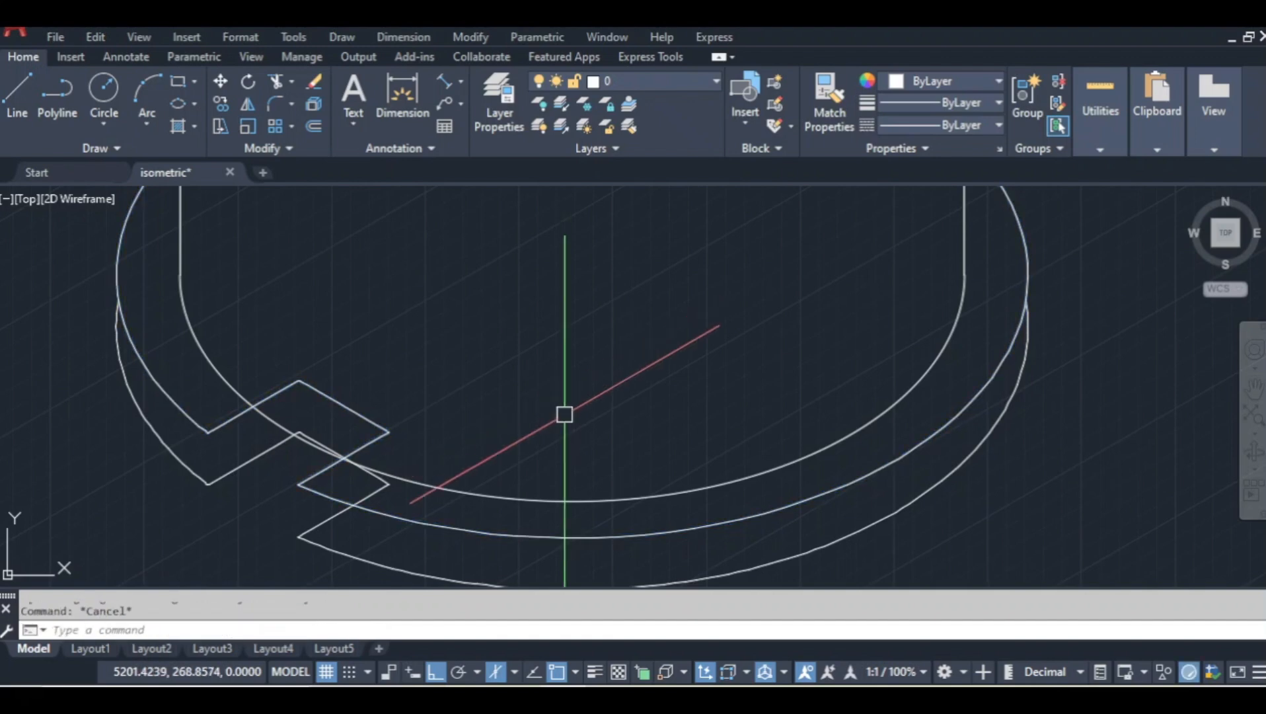
Draw a vertical line between the top and bottom edges at the left corner of the lower flange's front notch.
{"action": "scroll", "coordinate": [555, 439], "scroll_direction": "down", "scroll_amount": 6}
{"action": "scroll", "coordinate": [555, 439], "scroll_direction": "up", "scroll_amount": 4}
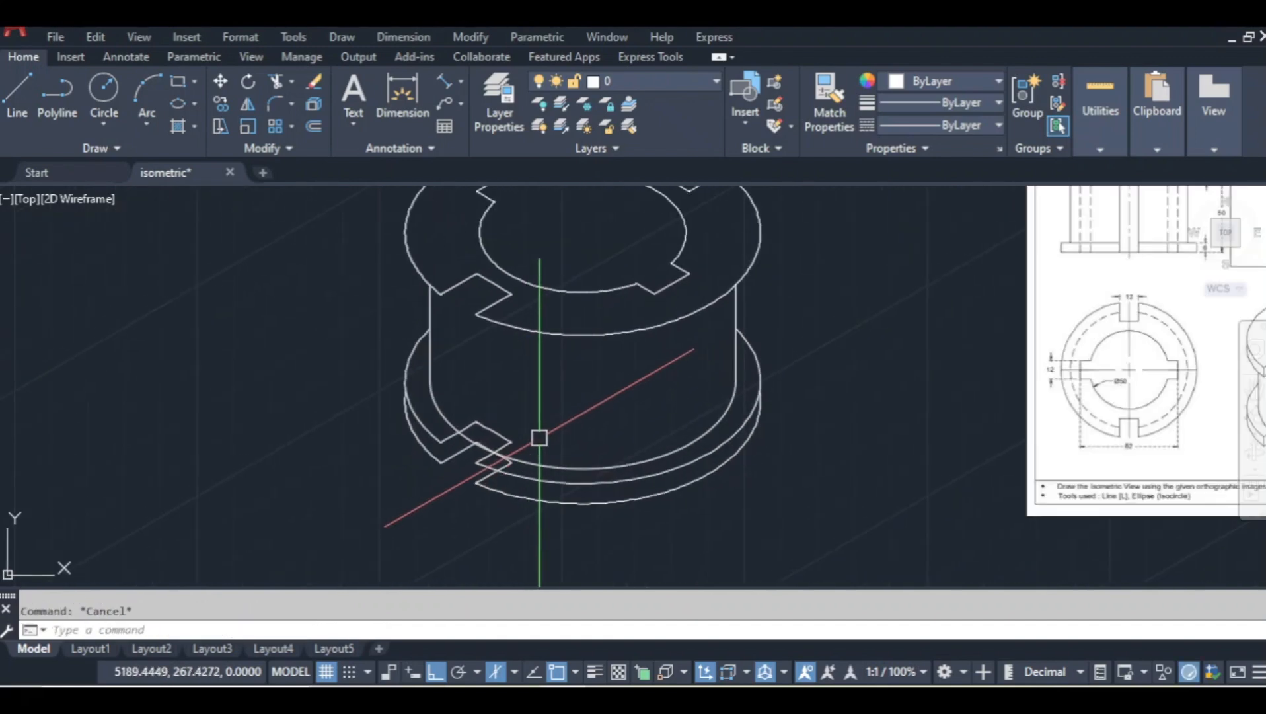
{"action": "type", "text": "l"}
{"action": "key", "text": "Return"}
{"action": "scroll", "coordinate": [435, 458], "scroll_direction": "up", "scroll_amount": 6}
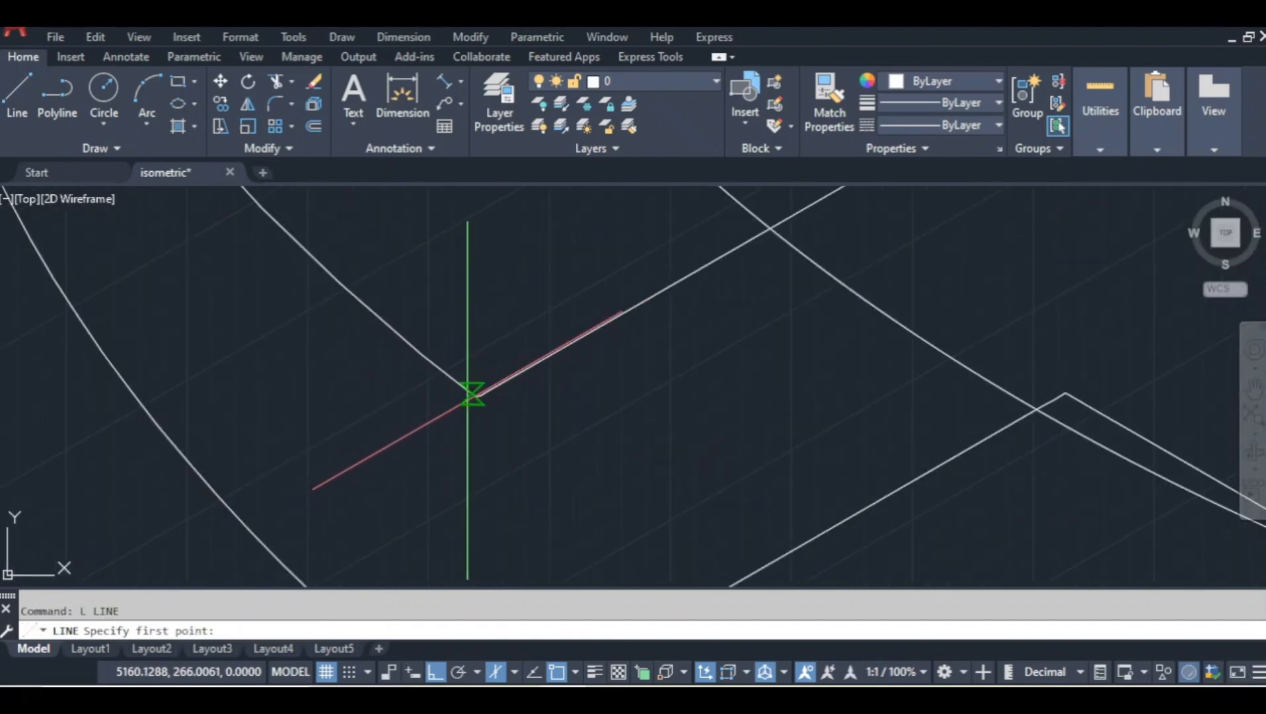
{"action": "scroll", "coordinate": [477, 396], "scroll_direction": "down", "scroll_amount": 3}
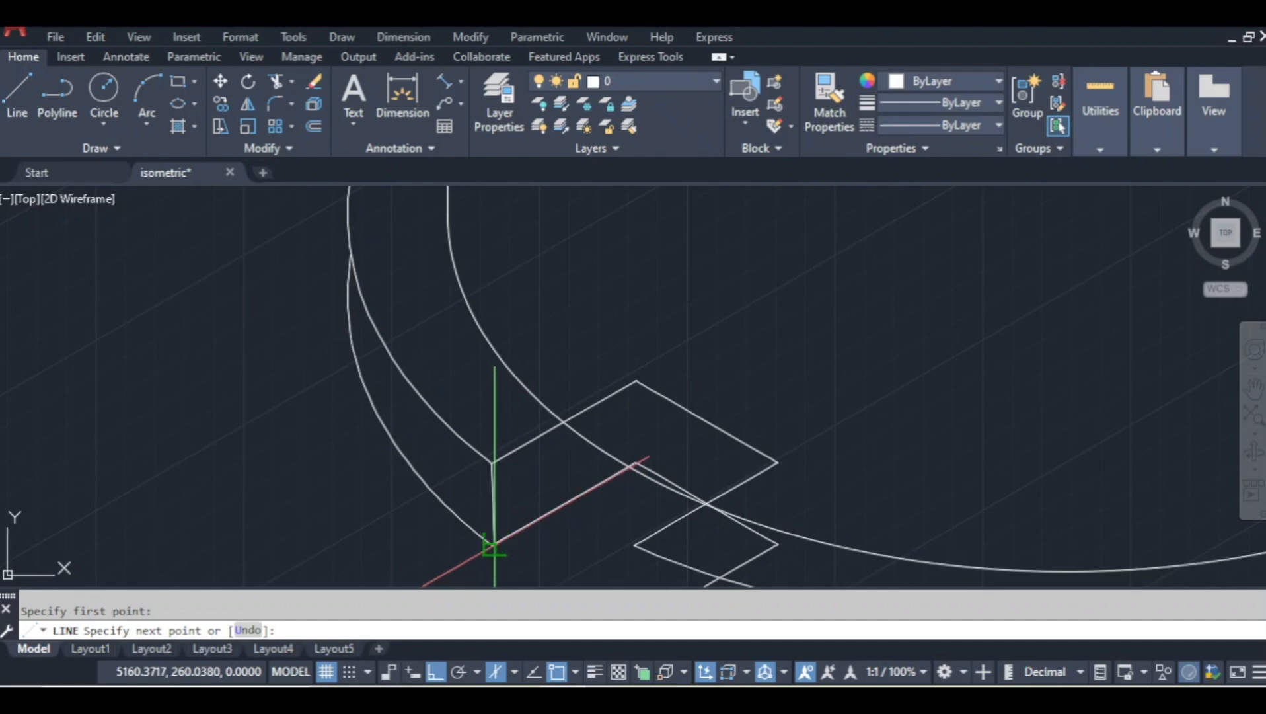
{"action": "left_click", "coordinate": [496, 522]}
Stretch both endpoints of the notch's left vertical line onto the flange's top and bottom corner points.
{"action": "scroll", "coordinate": [496, 532], "scroll_direction": "up", "scroll_amount": 4}
{"action": "middle_click_drag", "start_coordinate": [588, 496], "coordinate": [584, 390]}
{"action": "scroll", "coordinate": [499, 471], "scroll_direction": "up", "scroll_amount": 8}
{"action": "left_click", "coordinate": [453, 423]}
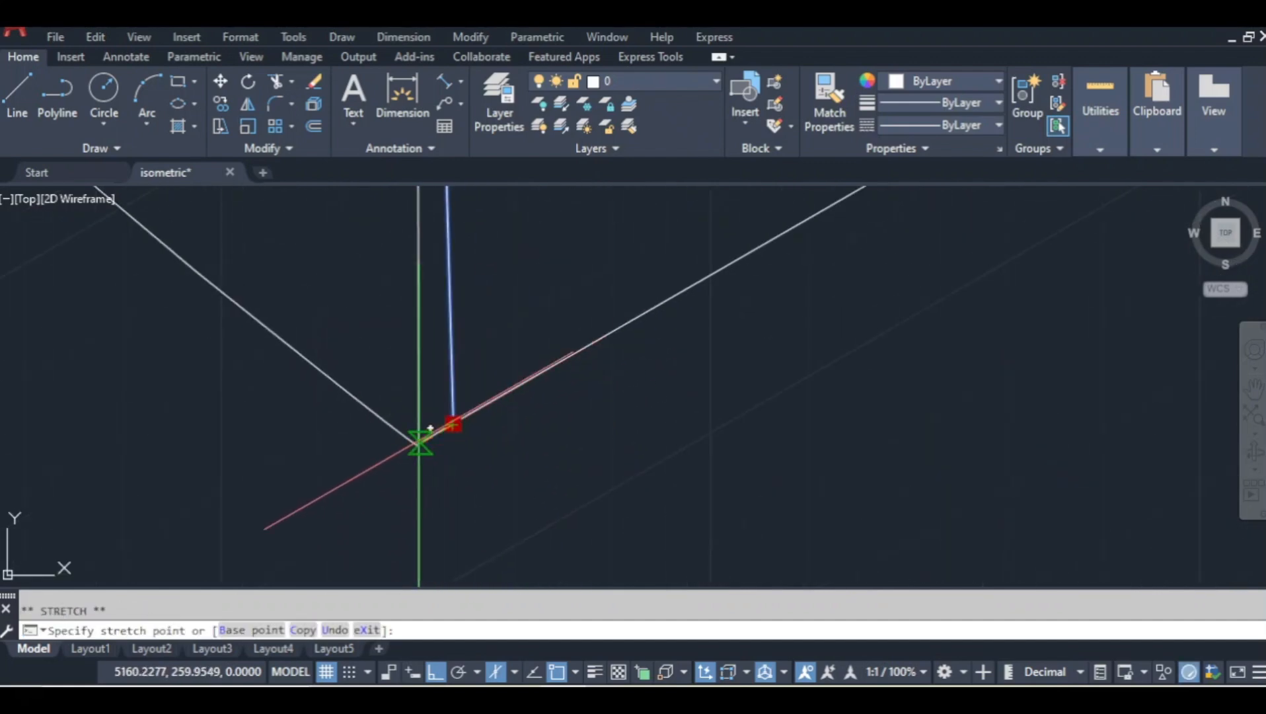
{"action": "scroll", "coordinate": [535, 362], "scroll_direction": "down", "scroll_amount": 3}
{"action": "scroll", "coordinate": [478, 402], "scroll_direction": "up", "scroll_amount": 3}
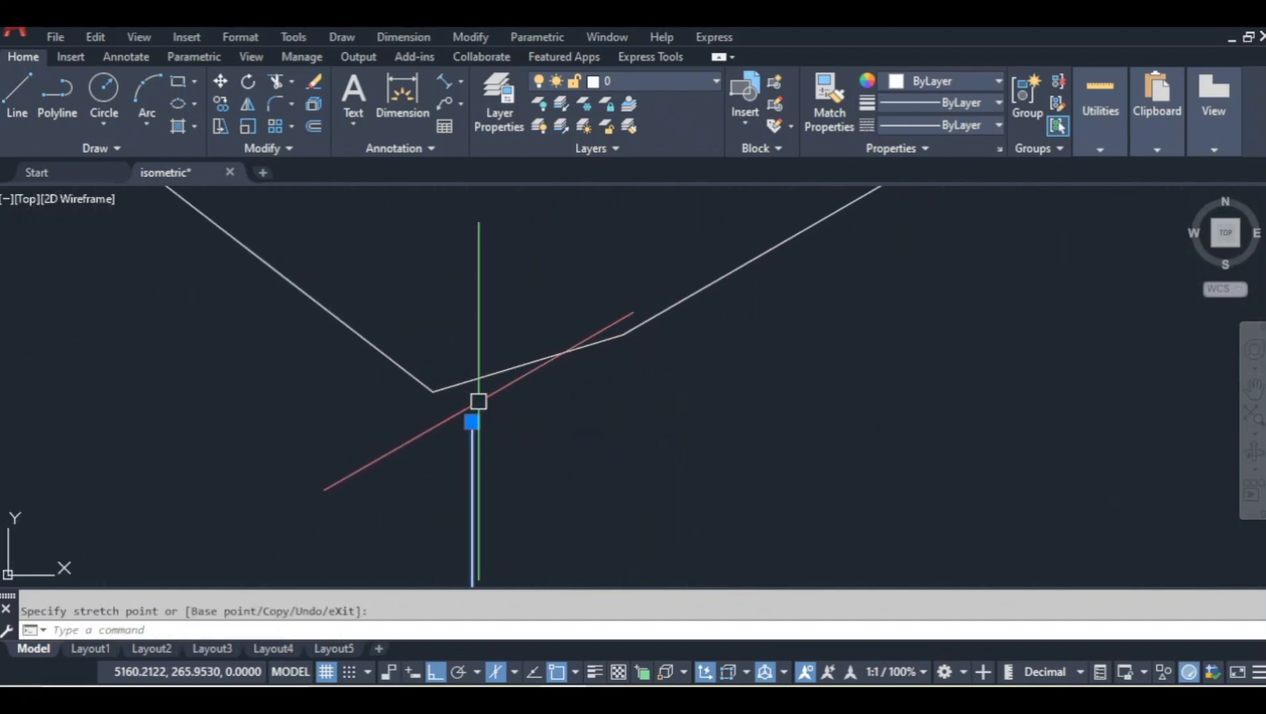
{"action": "left_click", "coordinate": [466, 369]}
{"action": "scroll", "coordinate": [651, 428], "scroll_direction": "down", "scroll_amount": 4}
{"action": "middle_click_drag", "start_coordinate": [650, 430], "coordinate": [595, 437]}
{"action": "key", "text": "Escape"}
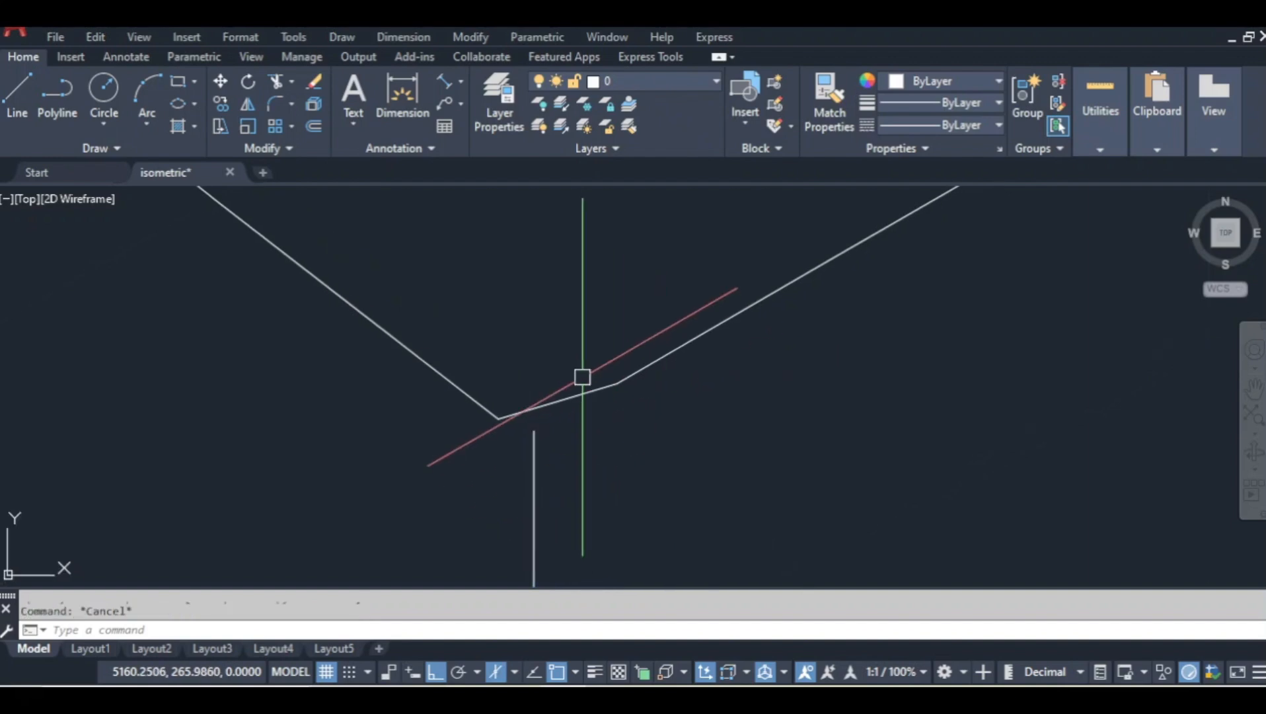
{"action": "left_click", "coordinate": [557, 400]}
{"action": "key", "text": "Escape"}
{"action": "scroll", "coordinate": [660, 429], "scroll_direction": "down", "scroll_amount": 5}
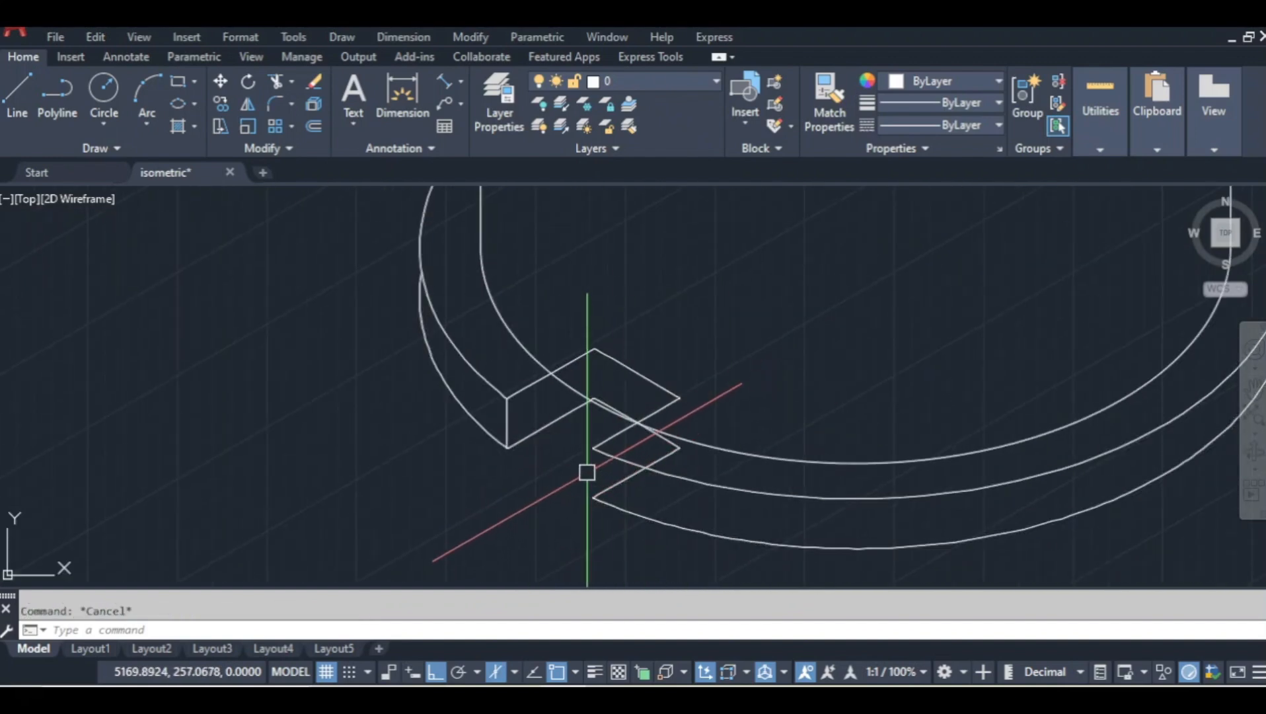
Draw a vertical line between the top and bottom edges at the right corner of the lower flange's front notch.
{"action": "key", "text": "Return"}
{"action": "scroll", "coordinate": [613, 465], "scroll_direction": "up", "scroll_amount": 10}
{"action": "left_click", "coordinate": [566, 411]}
{"action": "scroll", "coordinate": [585, 414], "scroll_direction": "down", "scroll_amount": 8}
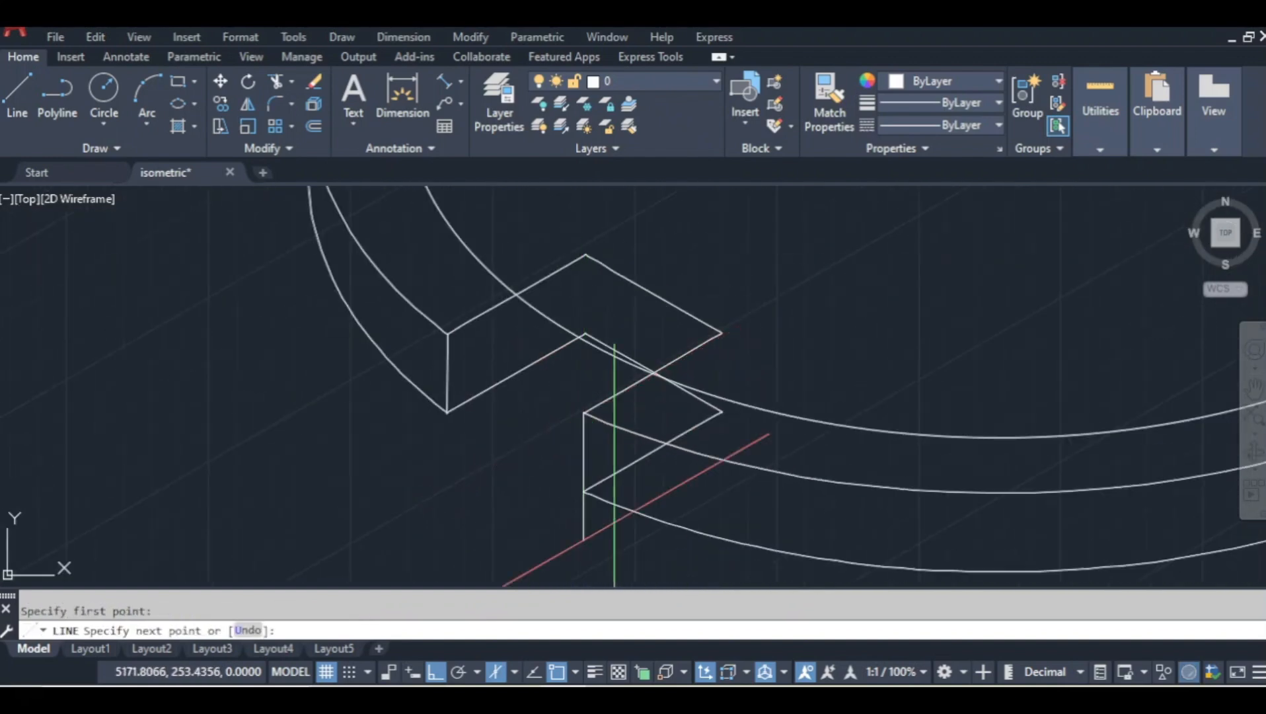
{"action": "left_click", "coordinate": [584, 489]}
{"action": "scroll", "coordinate": [581, 483], "scroll_direction": "down", "scroll_amount": 5}
{"action": "key", "text": "Return"}
{"action": "type", "text": "tr"}
{"action": "key", "text": "Return"}
{"action": "scroll", "coordinate": [574, 472], "scroll_direction": "up", "scroll_amount": 4}
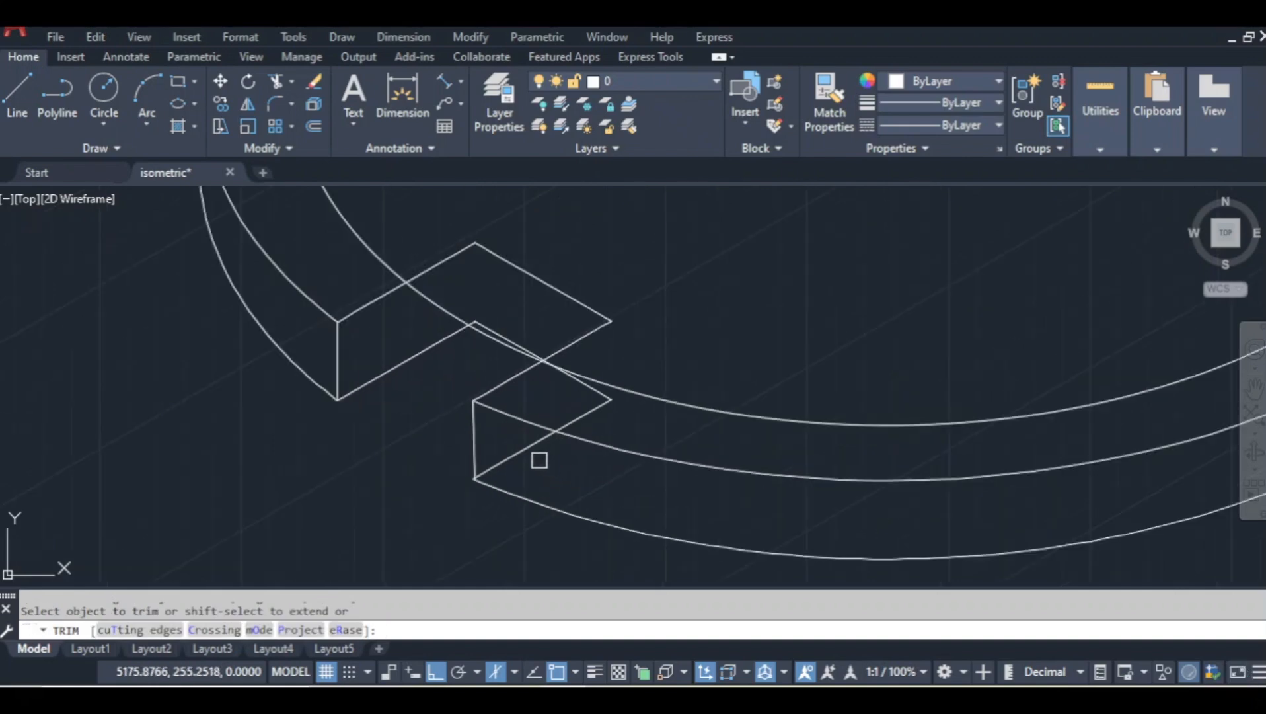
{"action": "key", "text": "Escape"}
{"action": "scroll", "coordinate": [537, 474], "scroll_direction": "down", "scroll_amount": 5}
Copy the upper flange's outer outline straight down by 6 from the ring's centre.
{"action": "middle_click_drag", "start_coordinate": [537, 474], "coordinate": [581, 525]}
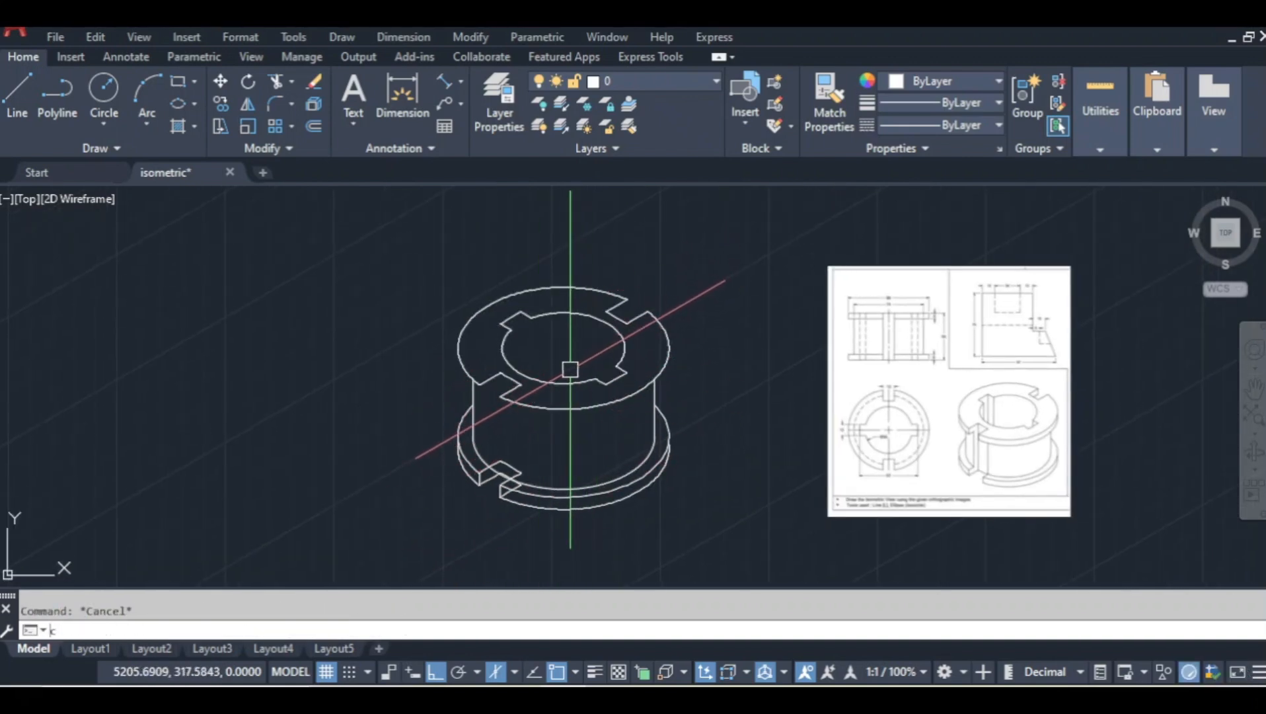
{"action": "key", "text": "Return"}
{"action": "left_click", "coordinate": [570, 341]}
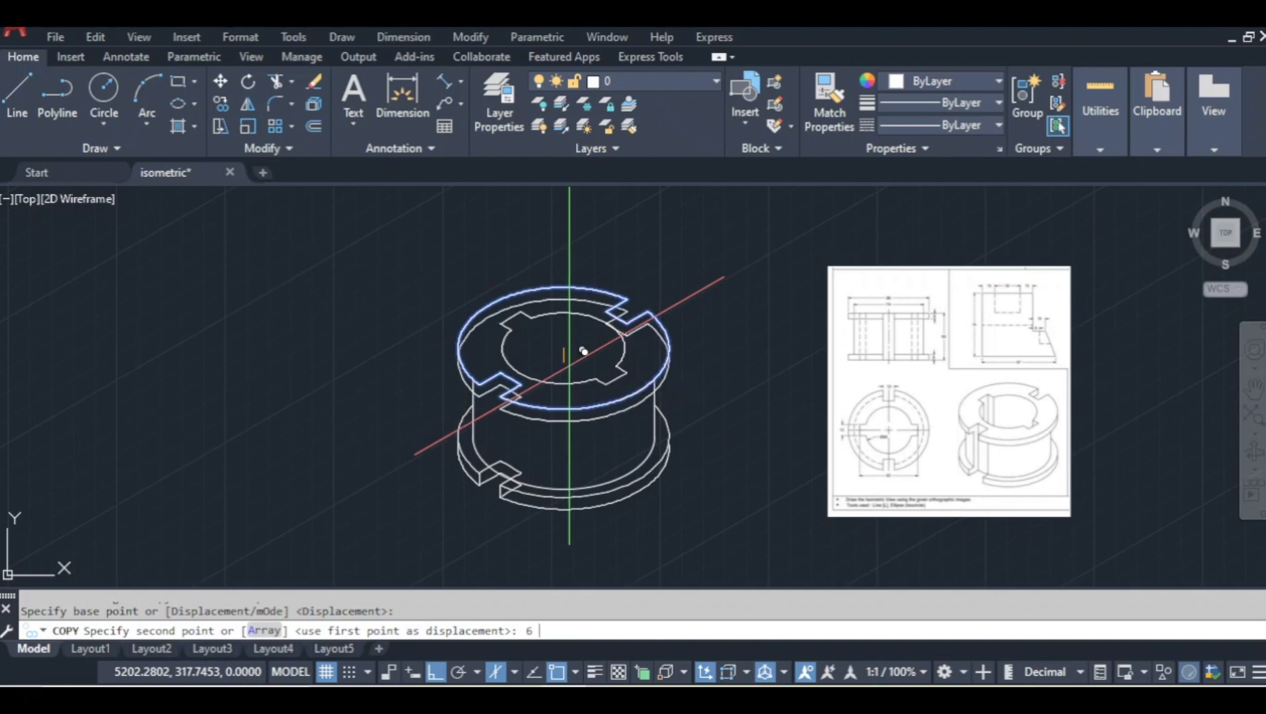
{"action": "key", "text": "Return"}
{"action": "key", "text": "Escape"}
Trim the rear part of the copied upper flange outline, using the flange's top outline as cutting edge.
{"action": "type", "text": "tr"}
{"action": "key", "text": "Return"}
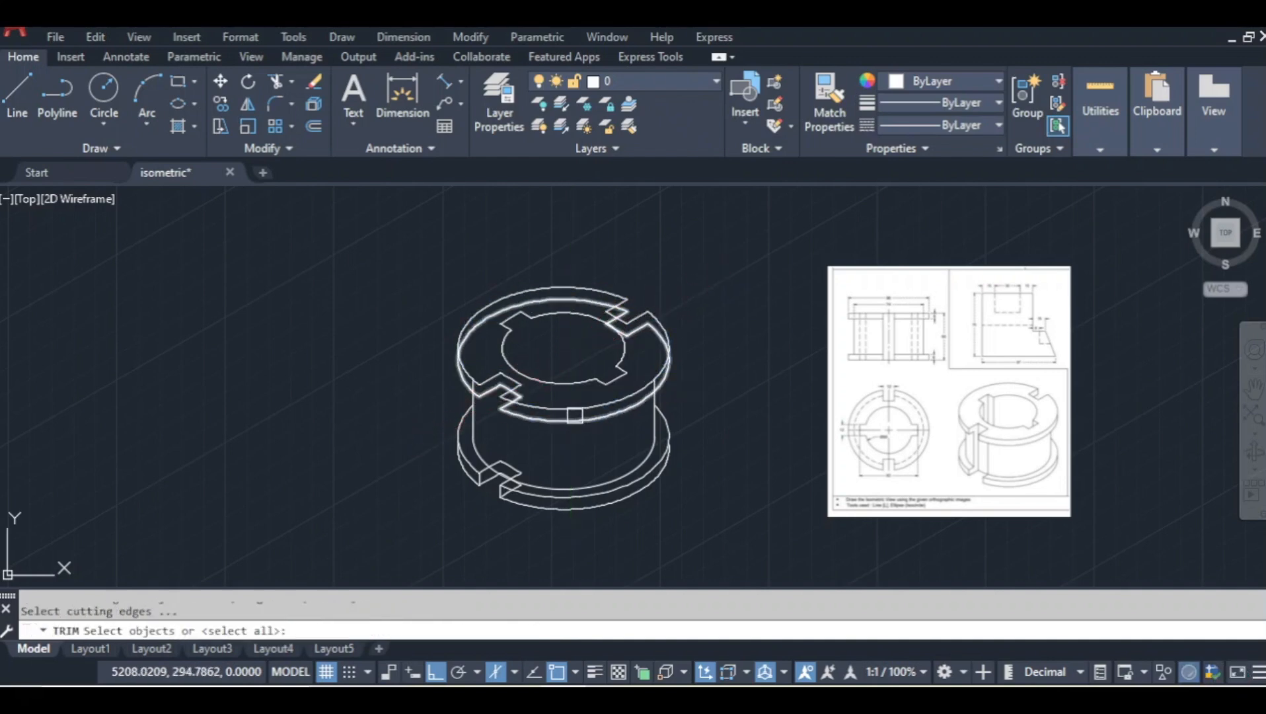
{"action": "key", "text": "Return"}
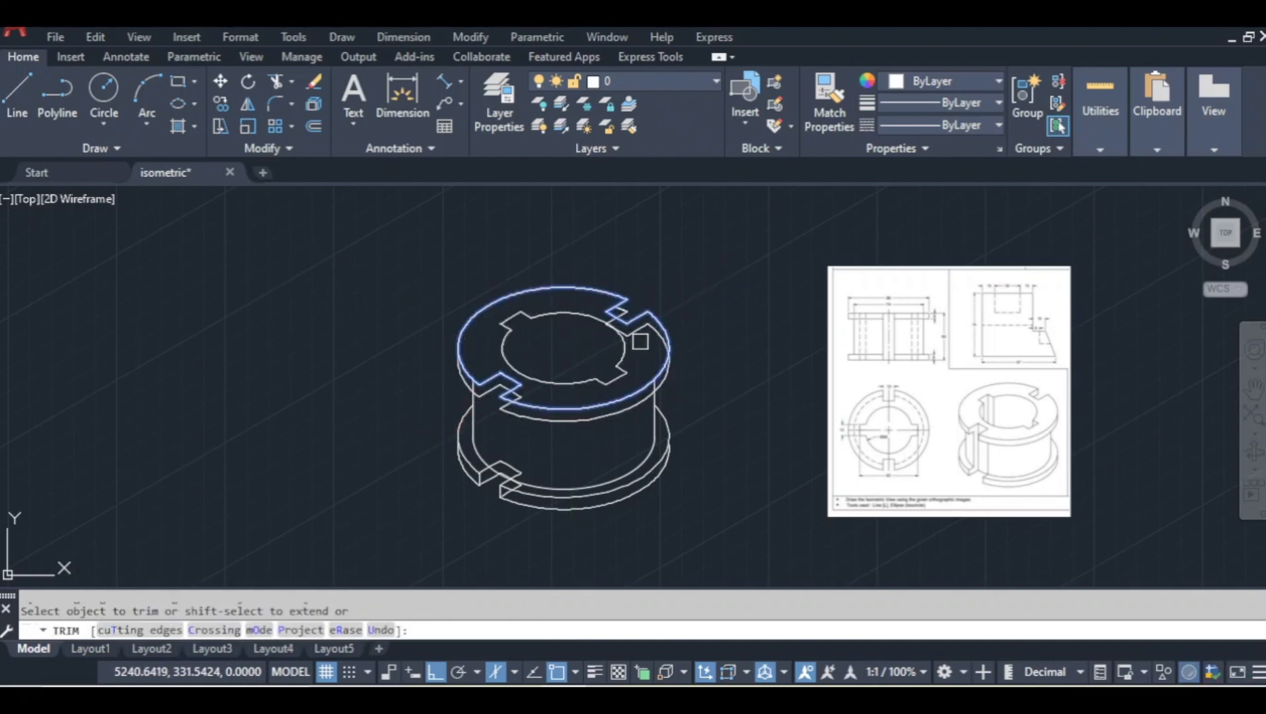
{"action": "middle_click_drag", "start_coordinate": [639, 346], "coordinate": [615, 335]}
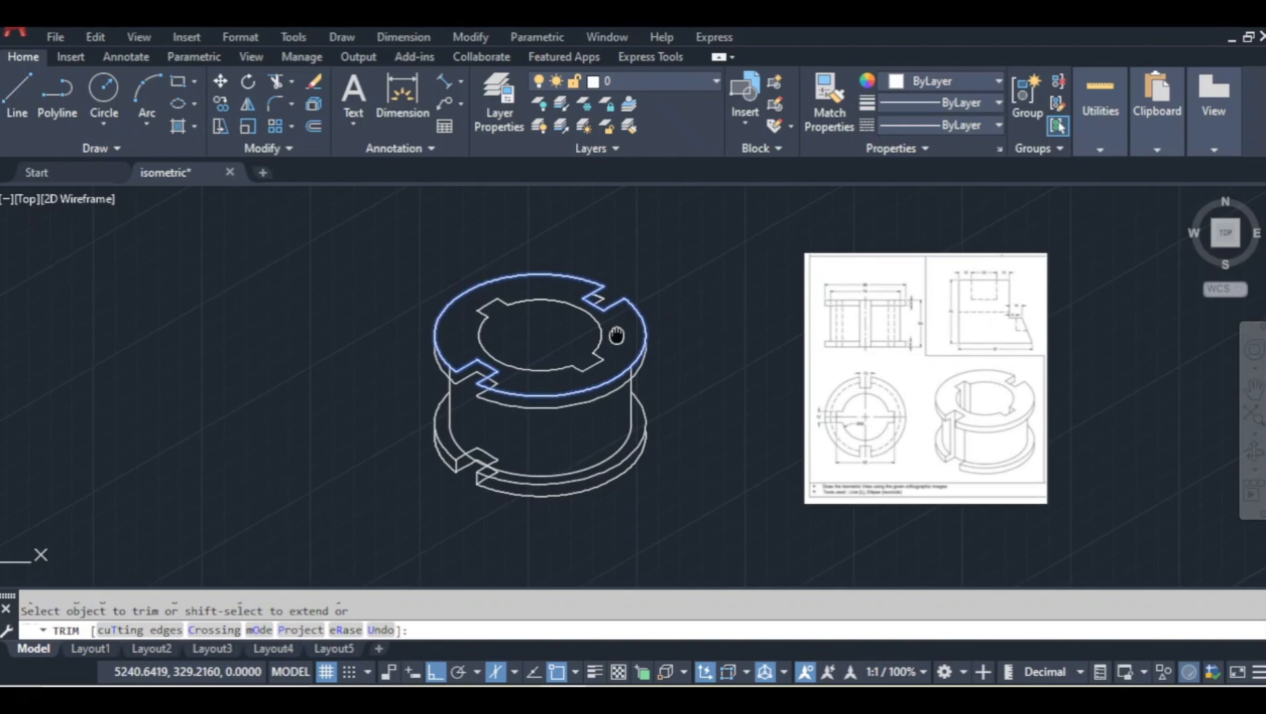
{"action": "key", "text": "Escape"}
Trim the body's two vertical side lines where they cross the upper flange's thickness.
{"action": "scroll", "coordinate": [626, 335], "scroll_direction": "up", "scroll_amount": 3}
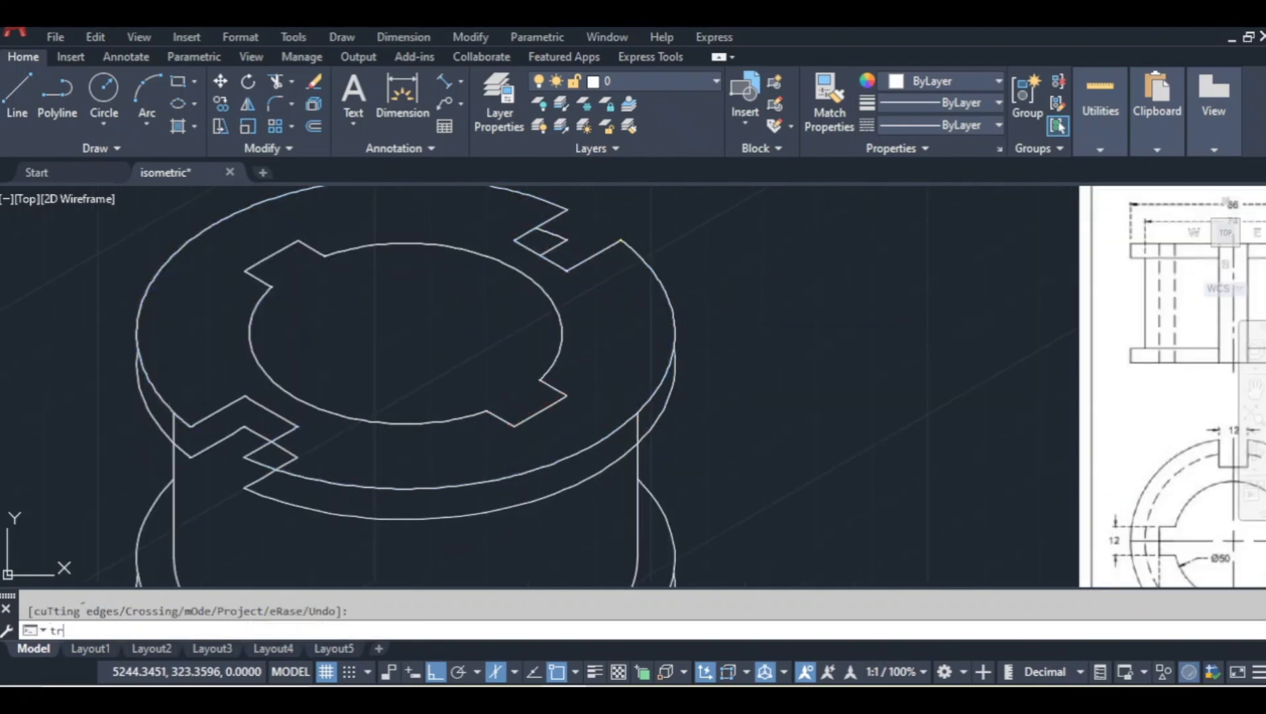
{"action": "type", "text": "tr"}
{"action": "key", "text": "Return"}
{"action": "scroll", "coordinate": [645, 396], "scroll_direction": "up", "scroll_amount": 2}
{"action": "scroll", "coordinate": [873, 396], "scroll_direction": "down", "scroll_amount": 6}
{"action": "scroll", "coordinate": [610, 373], "scroll_direction": "up", "scroll_amount": 8}
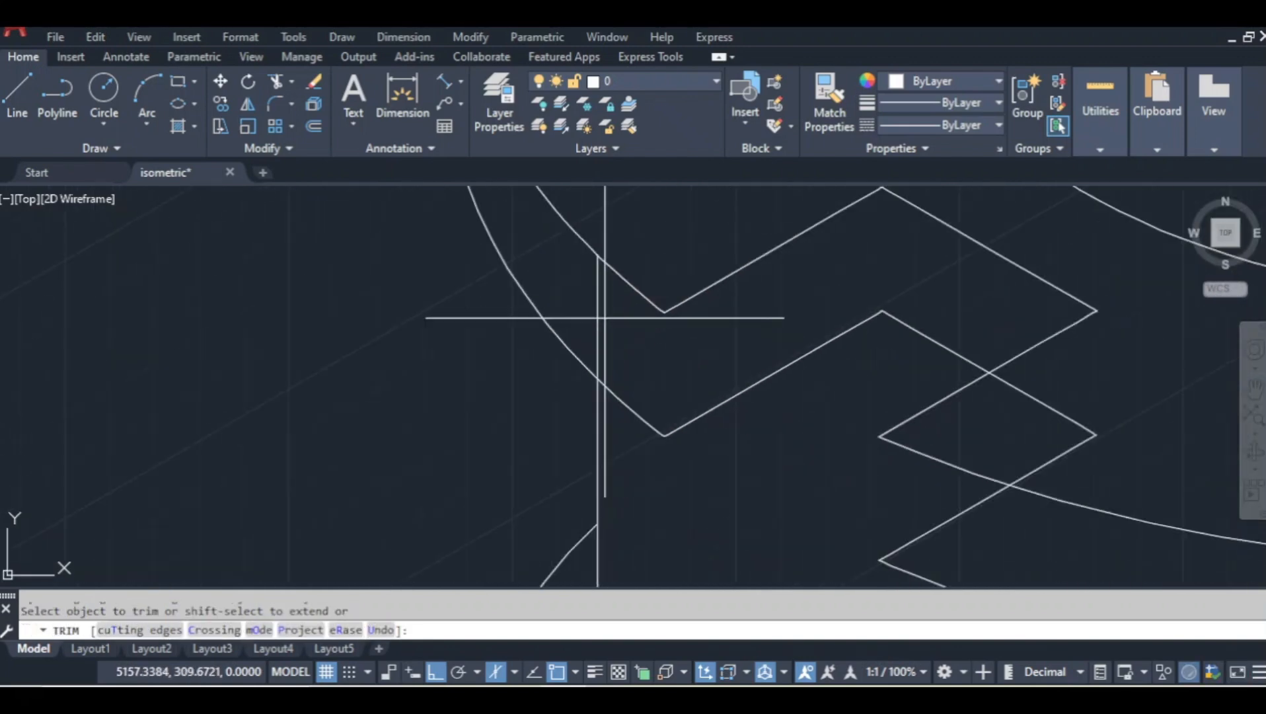
{"action": "scroll", "coordinate": [604, 317], "scroll_direction": "down", "scroll_amount": 5}
{"action": "key", "text": "Escape"}
Draw a vertical line down from the outer corner of the upper flange's rear notch to the copied lower edge.
{"action": "scroll", "coordinate": [724, 399], "scroll_direction": "up", "scroll_amount": 5}
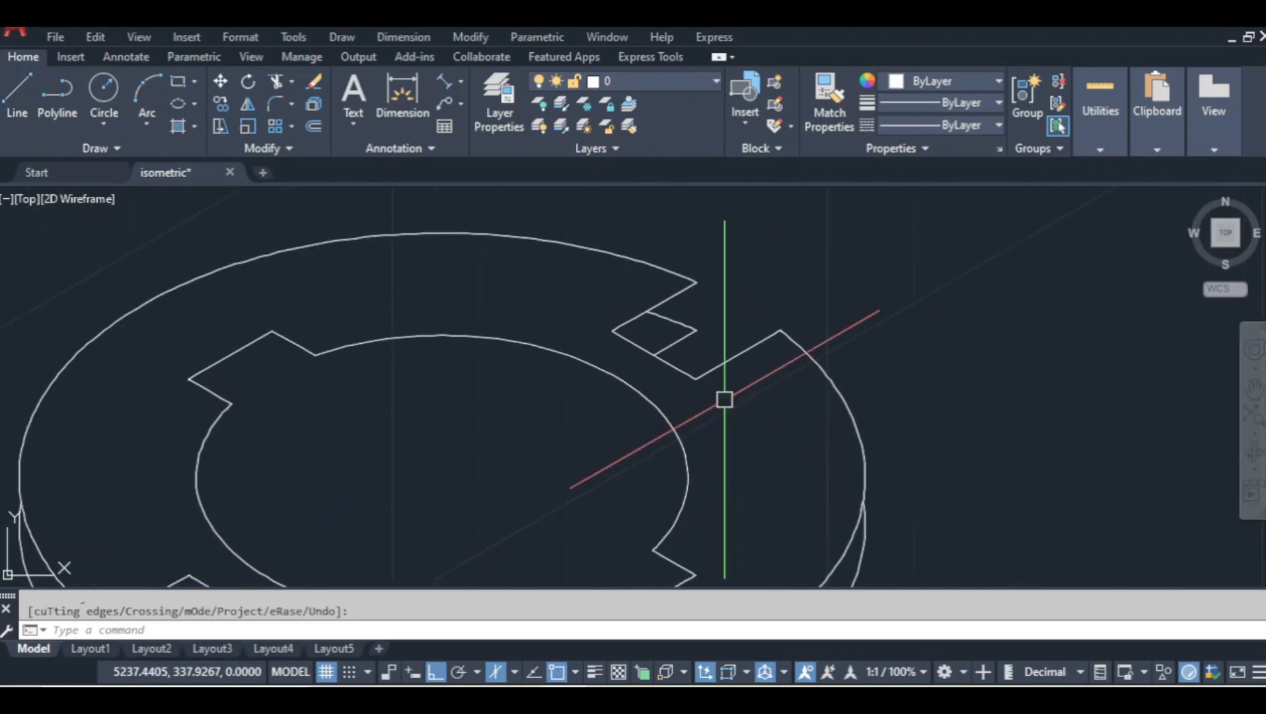
{"action": "type", "text": "l"}
{"action": "key", "text": "Return"}
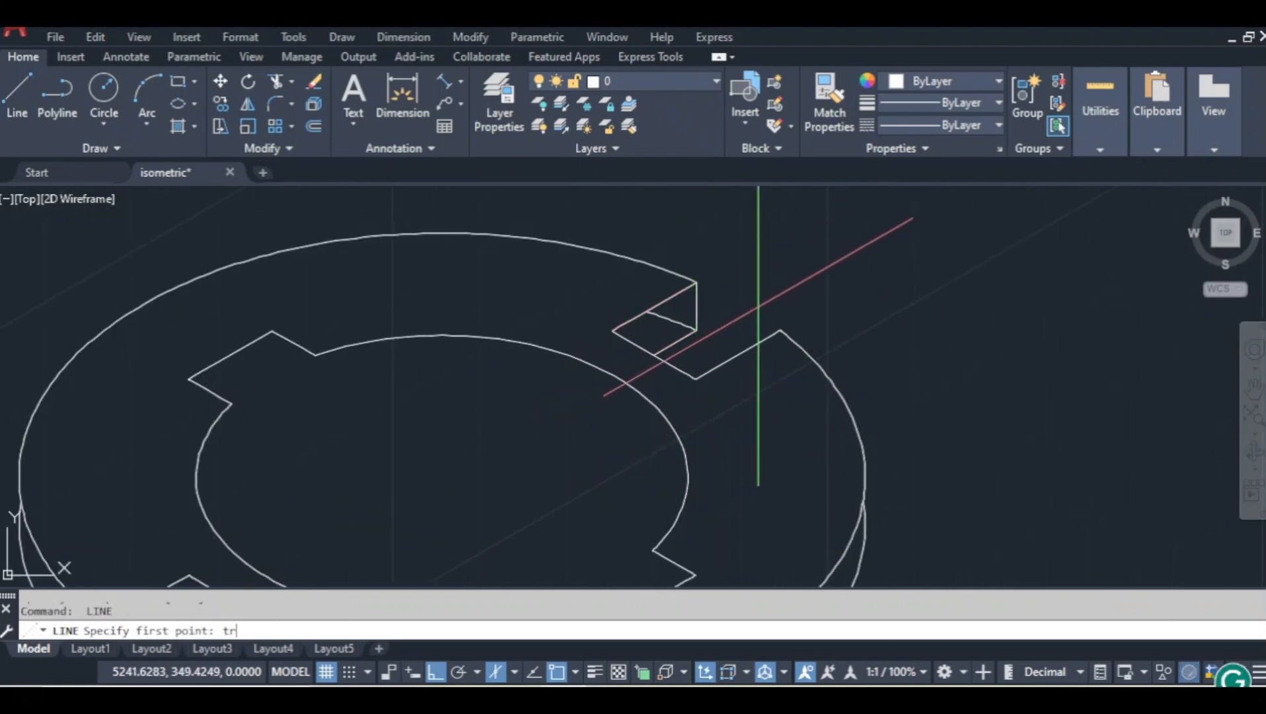
{"action": "scroll", "coordinate": [666, 312], "scroll_direction": "up", "scroll_amount": 4}
{"action": "left_click", "coordinate": [666, 311]}
Trim the leftover arc piece of the copied outline inside the upper flange's rear notch.
{"action": "type", "text": "r"}
{"action": "key", "text": "Return"}
{"action": "scroll", "coordinate": [936, 288], "scroll_direction": "down", "scroll_amount": 5}
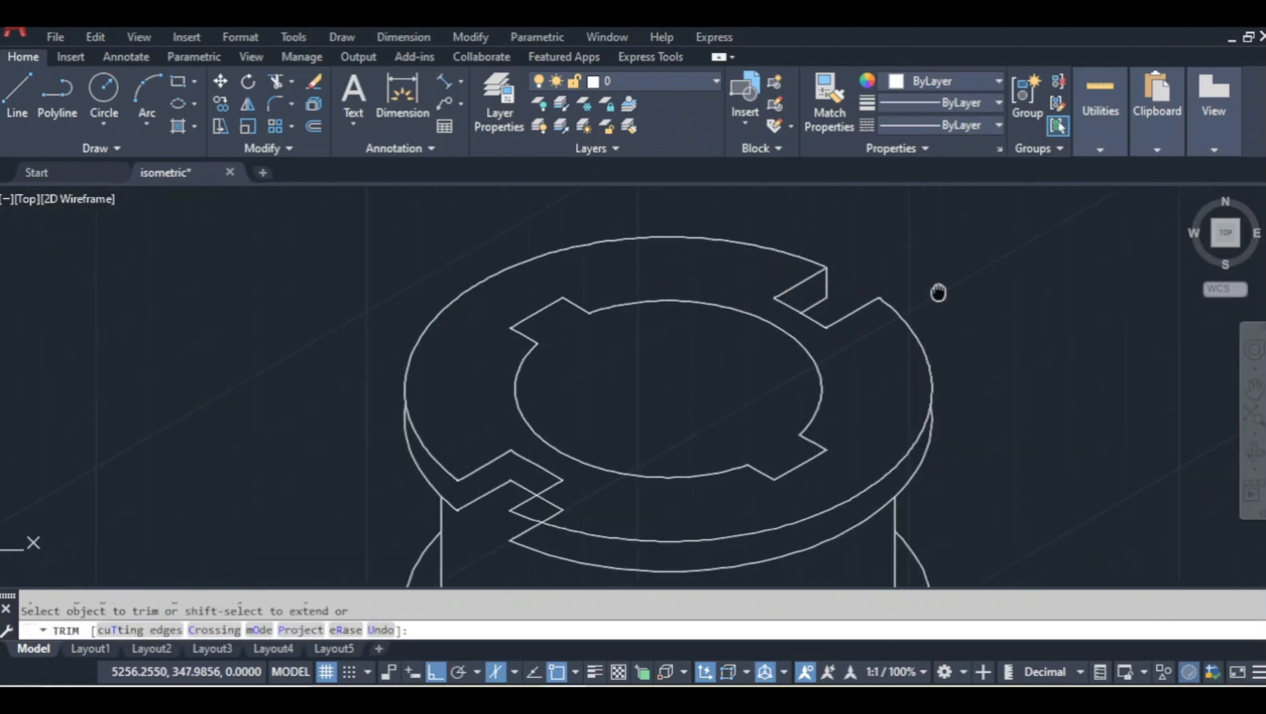
{"action": "scroll", "coordinate": [941, 316], "scroll_direction": "up", "scroll_amount": 2}
{"action": "key", "text": "Escape"}
{"action": "middle_click_drag", "start_coordinate": [940, 317], "coordinate": [868, 313]}
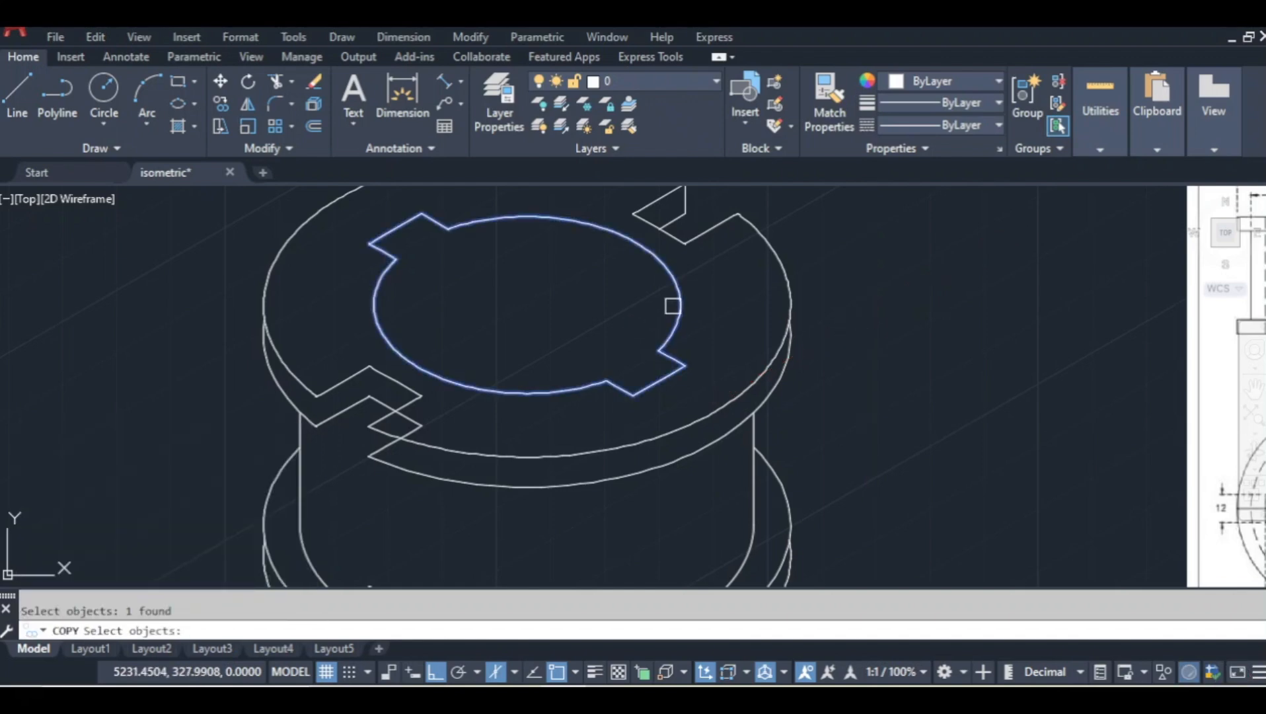
Copy the inner slotted outline straight down by 6 from the ring's centre.
{"action": "key", "text": "Return"}
{"action": "left_click", "coordinate": [526, 304]}
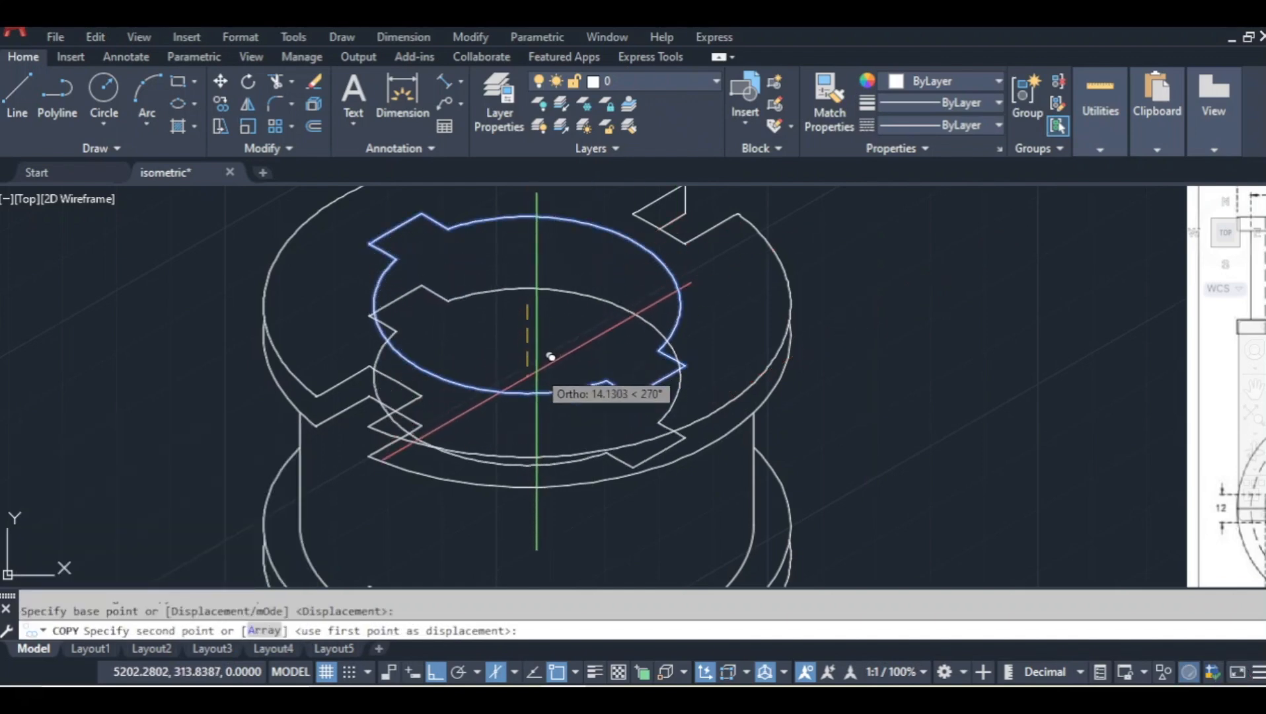
{"action": "scroll", "coordinate": [547, 417], "scroll_direction": "down", "scroll_amount": 4}
{"action": "scroll", "coordinate": [565, 380], "scroll_direction": "up", "scroll_amount": 2}
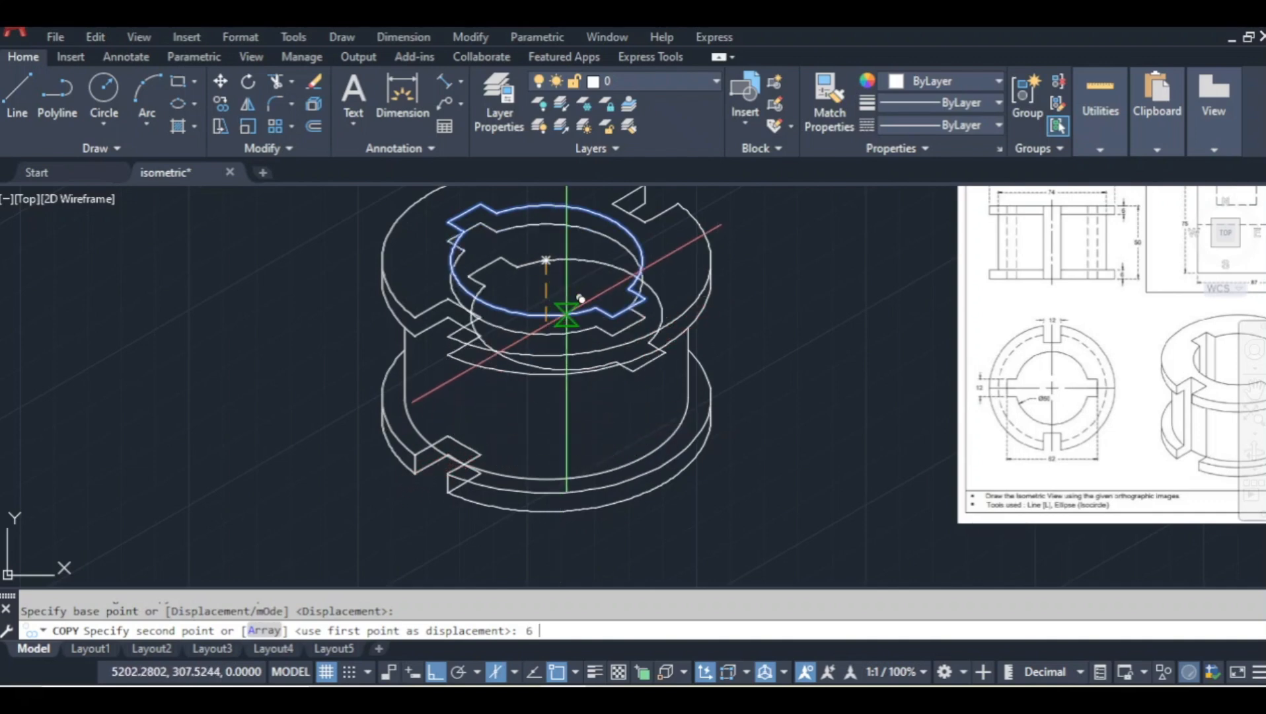
{"action": "type", "text": "6"}
{"action": "key", "text": "Return"}
Draw a vertical line from the front inner slot's rear corner down to the same corner of the copied outline.
{"action": "scroll", "coordinate": [715, 365], "scroll_direction": "up", "scroll_amount": 3}
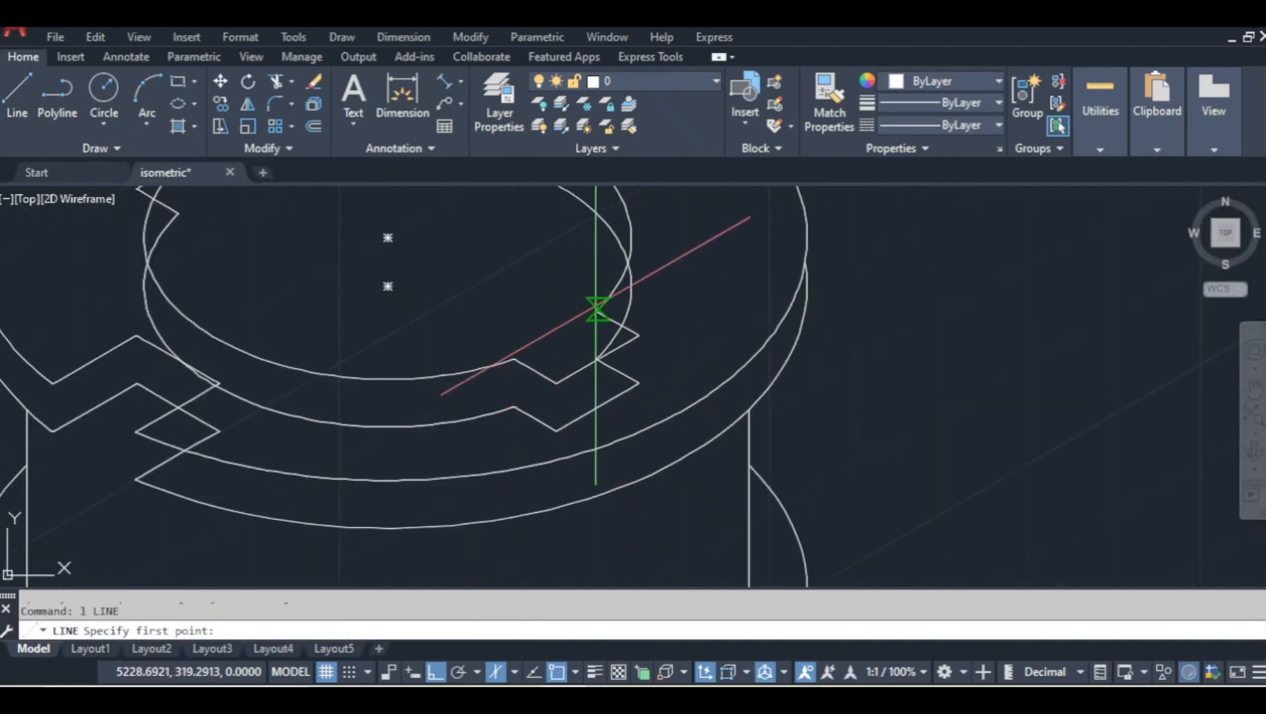
{"action": "left_click", "coordinate": [597, 313]}
{"action": "scroll", "coordinate": [597, 313], "scroll_direction": "up", "scroll_amount": 3}
{"action": "scroll", "coordinate": [598, 418], "scroll_direction": "up", "scroll_amount": 2}
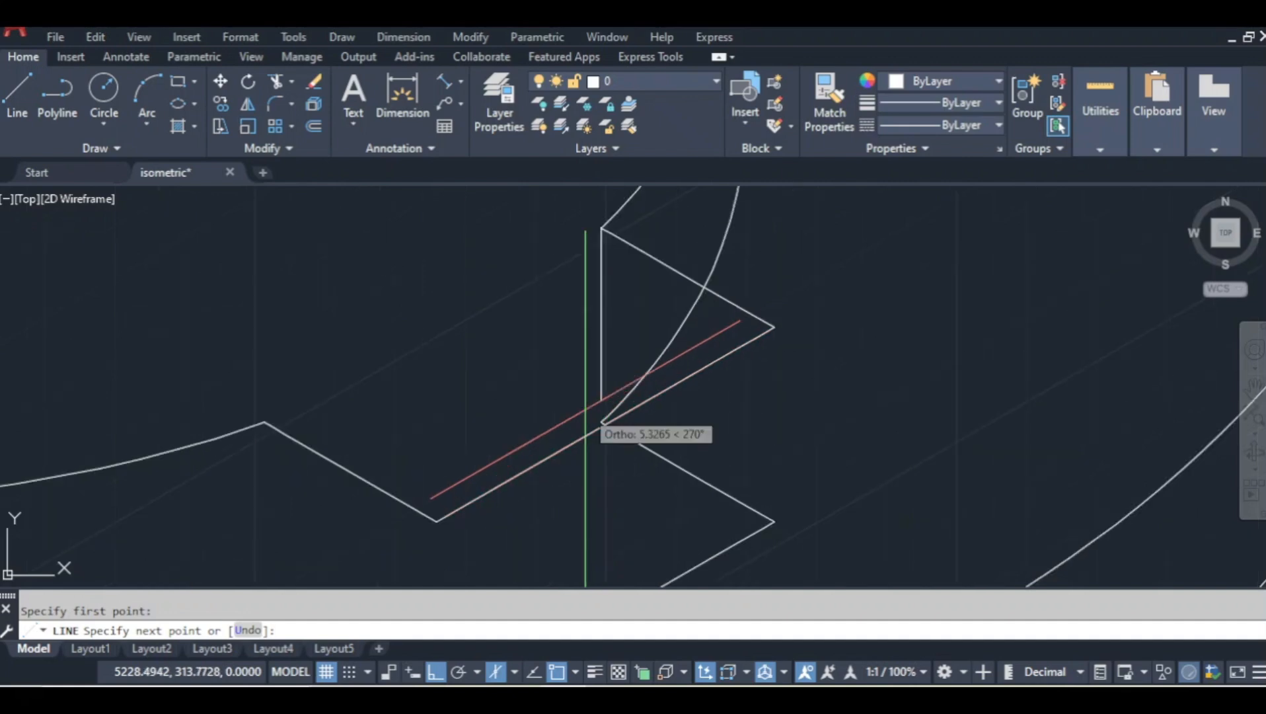
{"action": "left_click", "coordinate": [594, 427]}
{"action": "key", "text": "Return"}
Erase the copied inner outline below the ring's top face.
{"action": "scroll", "coordinate": [805, 345], "scroll_direction": "down", "scroll_amount": 5}
{"action": "middle_click_drag", "start_coordinate": [827, 341], "coordinate": [806, 344]}
{"action": "scroll", "coordinate": [806, 345], "scroll_direction": "down", "scroll_amount": 4}
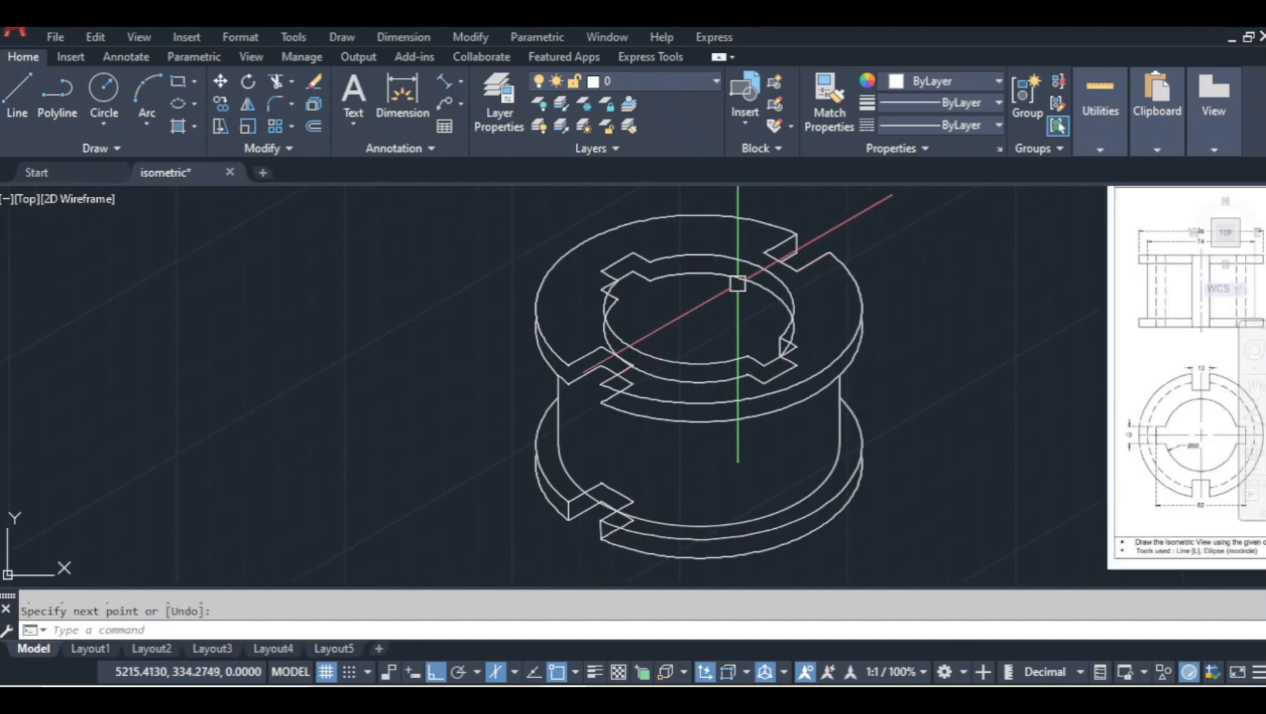
{"action": "left_click", "coordinate": [737, 282]}
{"action": "mouse_move", "coordinate": [618, 299]}
{"action": "scroll", "coordinate": [732, 303], "scroll_direction": "down", "scroll_amount": 1}
{"action": "type", "text": "e"}
{"action": "key", "text": "Return"}
{"action": "scroll", "coordinate": [599, 302], "scroll_direction": "down", "scroll_amount": 3}
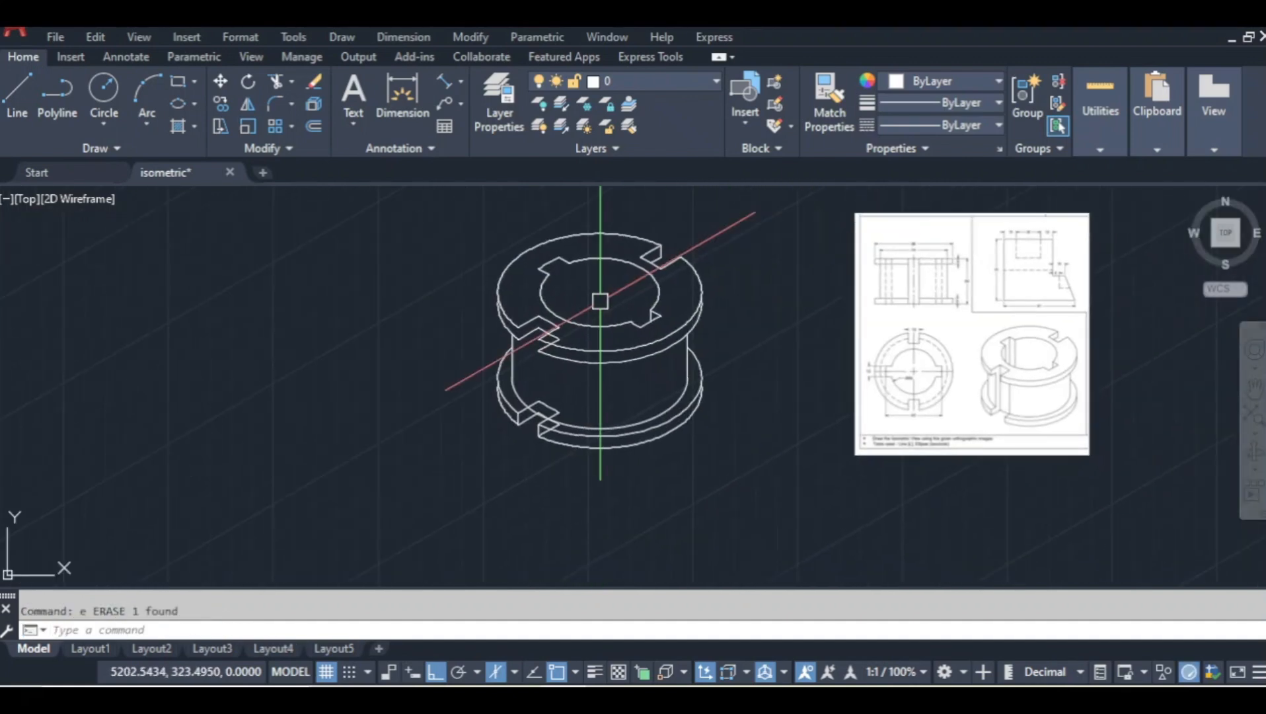
Draw a line from the rear inner slot's right corner straight down to the front edge of the inner hole.
{"action": "scroll", "coordinate": [583, 264], "scroll_direction": "up", "scroll_amount": 6}
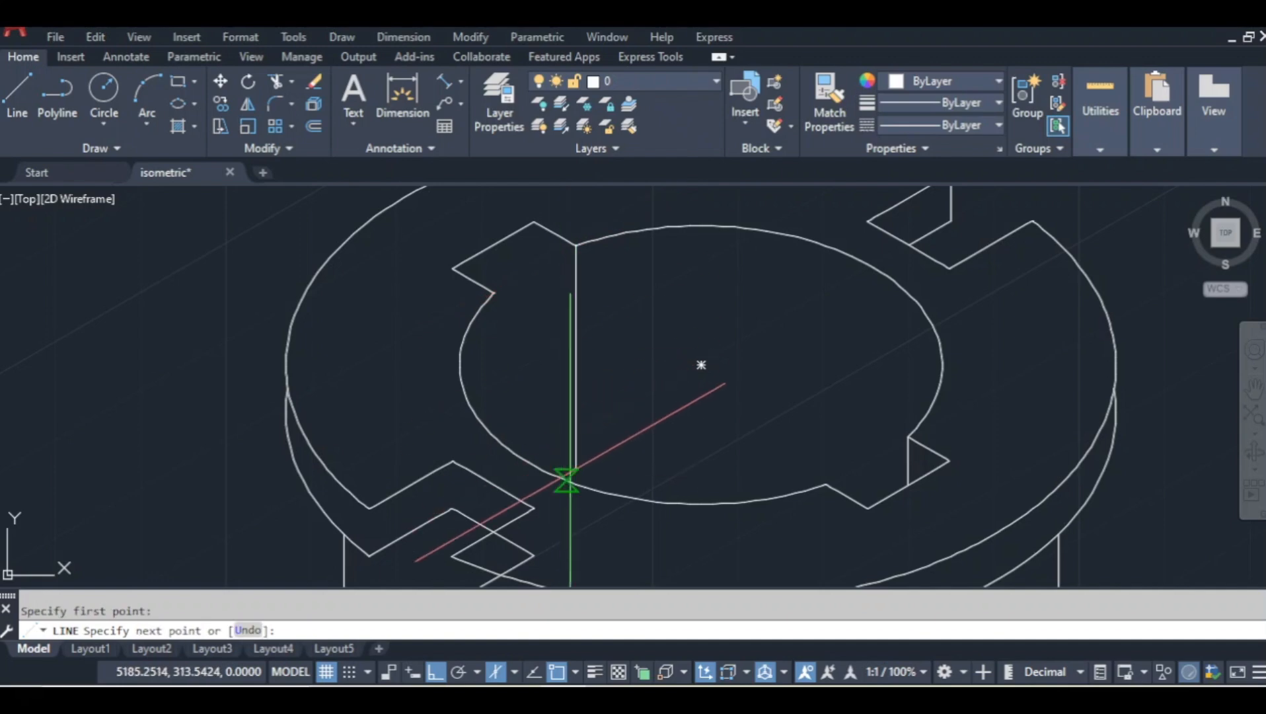
{"action": "scroll", "coordinate": [579, 397], "scroll_direction": "up", "scroll_amount": 4}
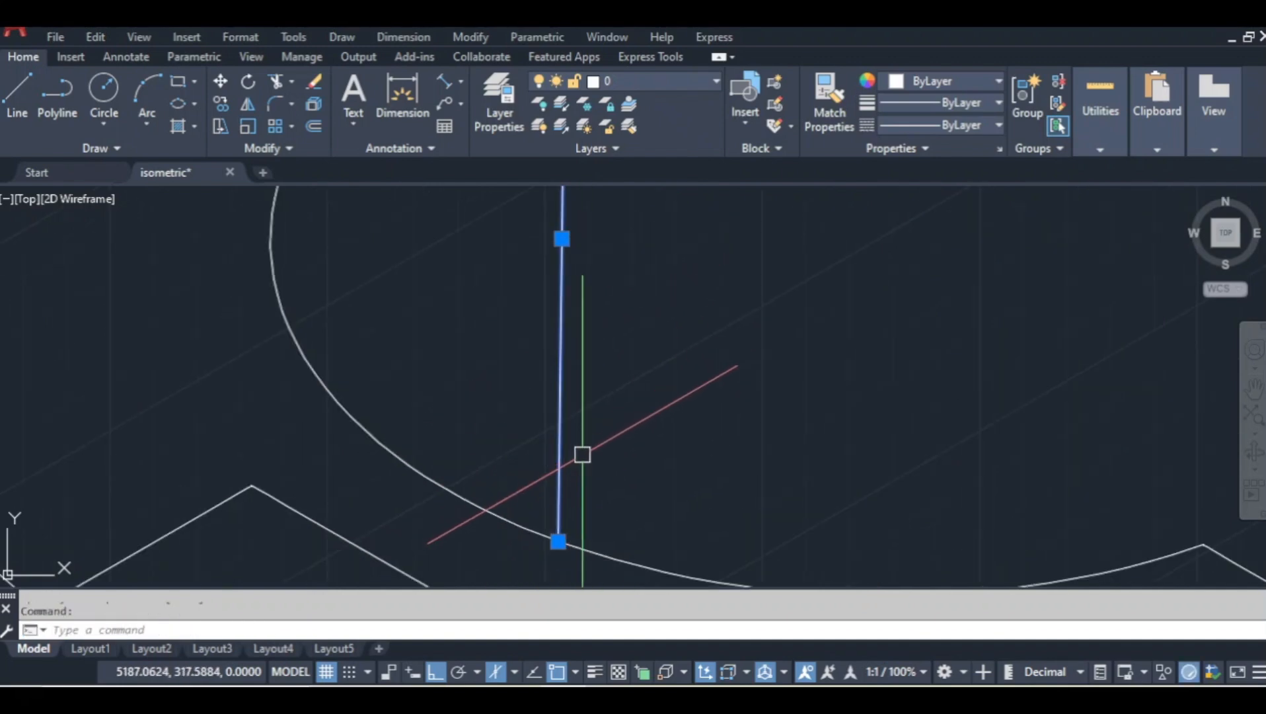
{"action": "scroll", "coordinate": [580, 452], "scroll_direction": "down", "scroll_amount": 4}
{"action": "left_click", "coordinate": [581, 493]}
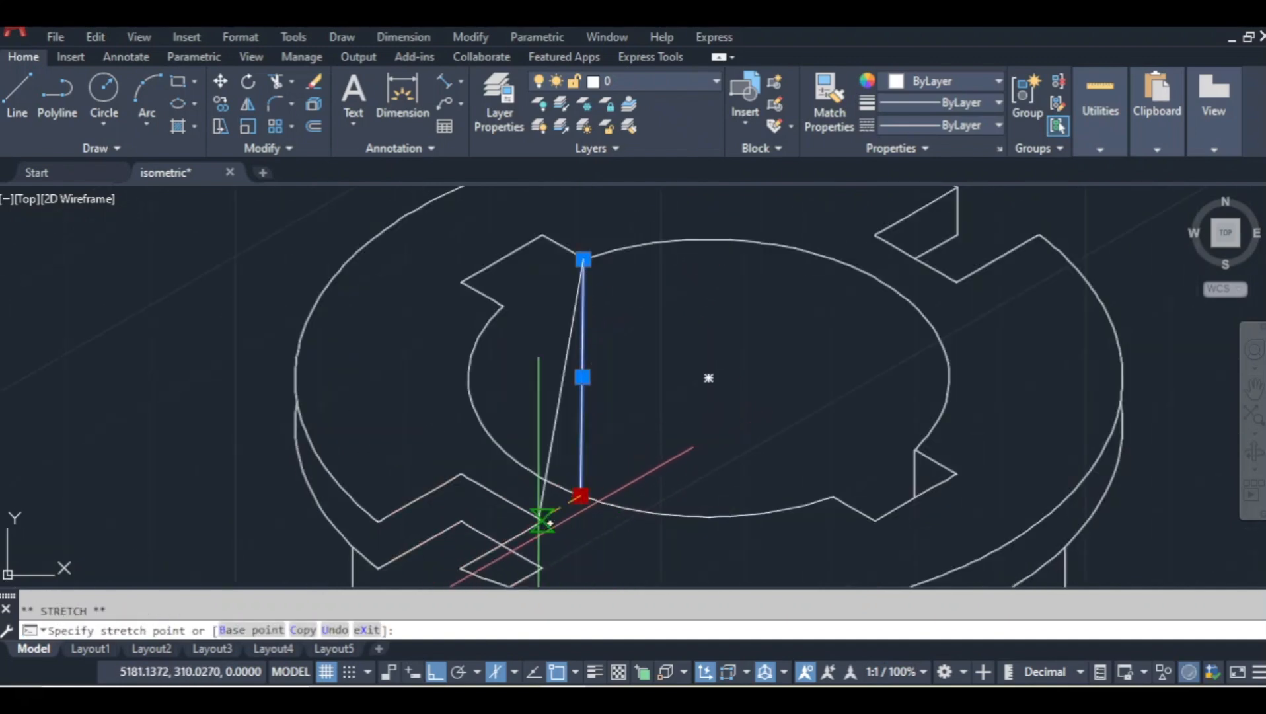
{"action": "key", "text": "Escape"}
{"action": "key", "text": "Return"}
Draw vertical lines from the rear inner slot's back corner and front corner down to the inner hole's front edge.
{"action": "scroll", "coordinate": [708, 380], "scroll_direction": "down", "scroll_amount": 2}
{"action": "scroll", "coordinate": [596, 319], "scroll_direction": "up", "scroll_amount": 4}
{"action": "type", "text": "l"}
{"action": "key", "text": "Return"}
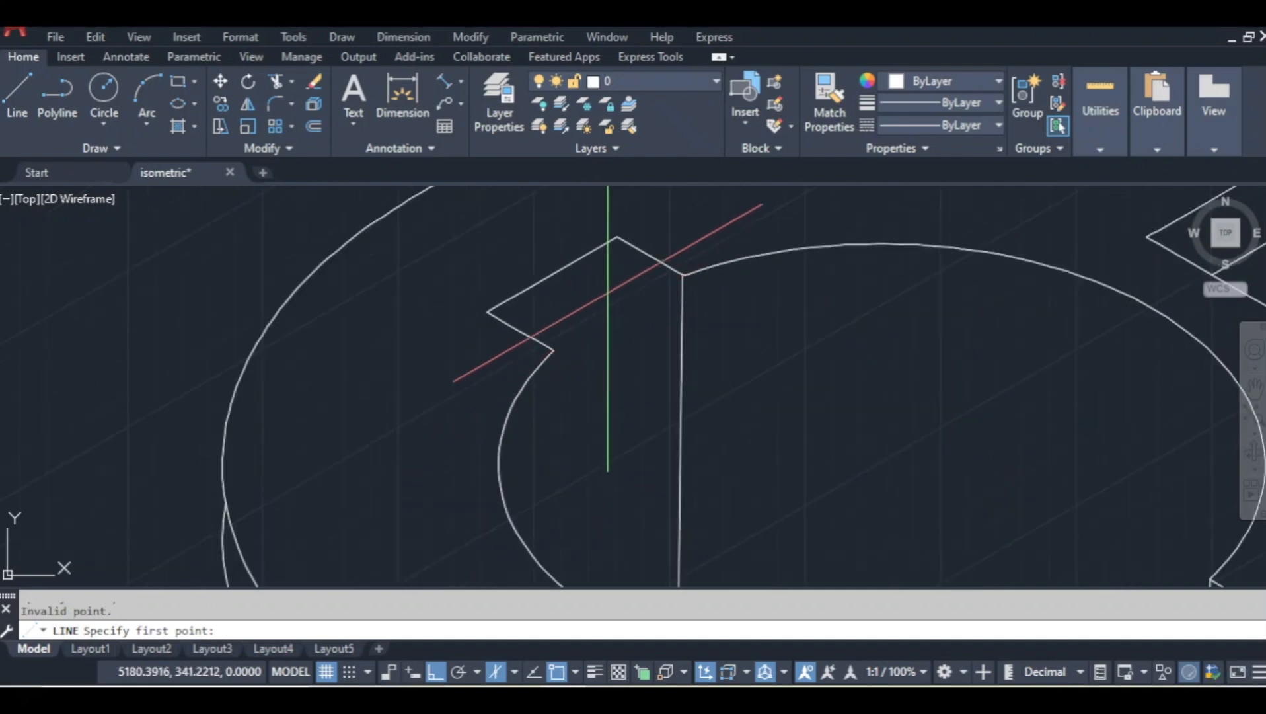
{"action": "mouse_move", "coordinate": [881, 465]}
{"action": "middle_mouse_down"}
{"action": "mouse_move", "coordinate": [863, 307]}
{"action": "mouse_move", "coordinate": [875, 355]}
{"action": "middle_mouse_up"}
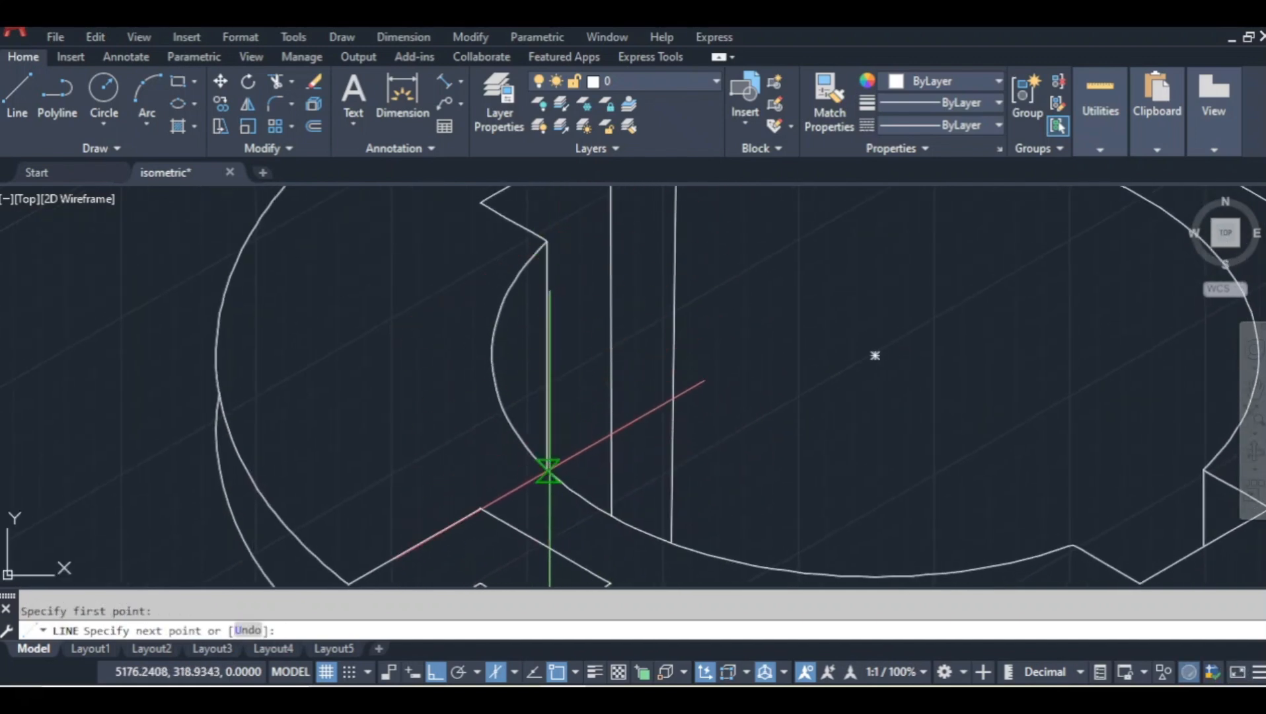
{"action": "left_click", "coordinate": [542, 474]}
{"action": "key", "text": "Return"}
{"action": "scroll", "coordinate": [659, 381], "scroll_direction": "down", "scroll_amount": 5}
{"action": "scroll", "coordinate": [645, 363], "scroll_direction": "up", "scroll_amount": 1}
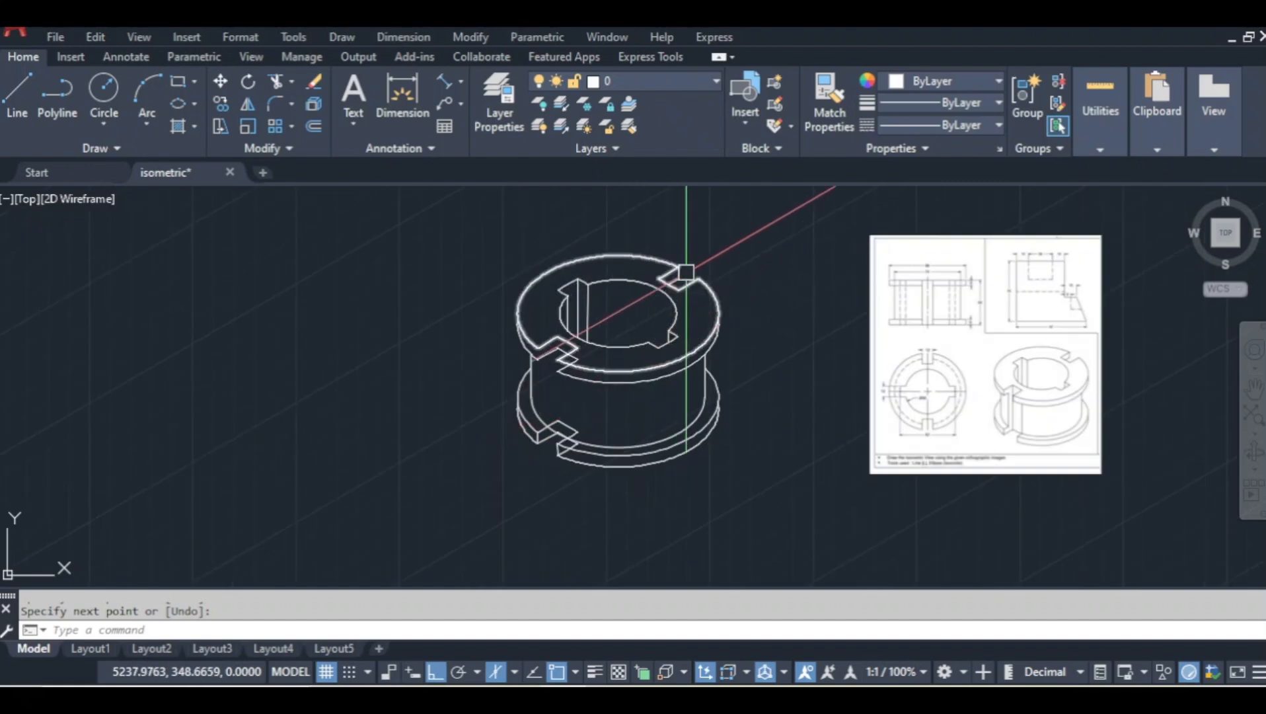
Draw short vertical lines at both outer corners of the upper flange's front notch to close the flange thickness.
{"action": "scroll", "coordinate": [683, 276], "scroll_direction": "up", "scroll_amount": 1}
{"action": "middle_click_drag", "start_coordinate": [723, 397], "coordinate": [670, 325]}
{"action": "scroll", "coordinate": [669, 324], "scroll_direction": "down", "scroll_amount": 3}
{"action": "scroll", "coordinate": [503, 403], "scroll_direction": "up", "scroll_amount": 3}
{"action": "middle_click_drag", "start_coordinate": [566, 419], "coordinate": [568, 401]}
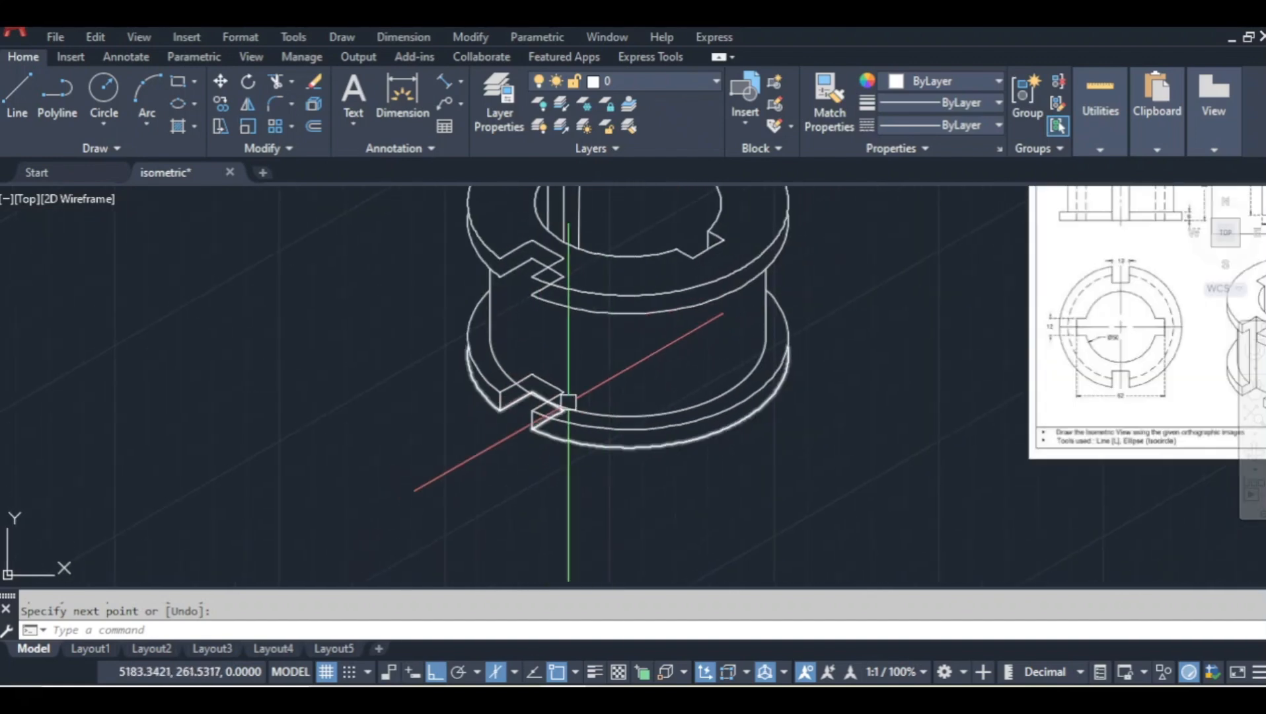
{"action": "type", "text": "l"}
{"action": "key", "text": "Return"}
{"action": "scroll", "coordinate": [499, 263], "scroll_direction": "up", "scroll_amount": 5}
{"action": "left_click", "coordinate": [503, 247]}
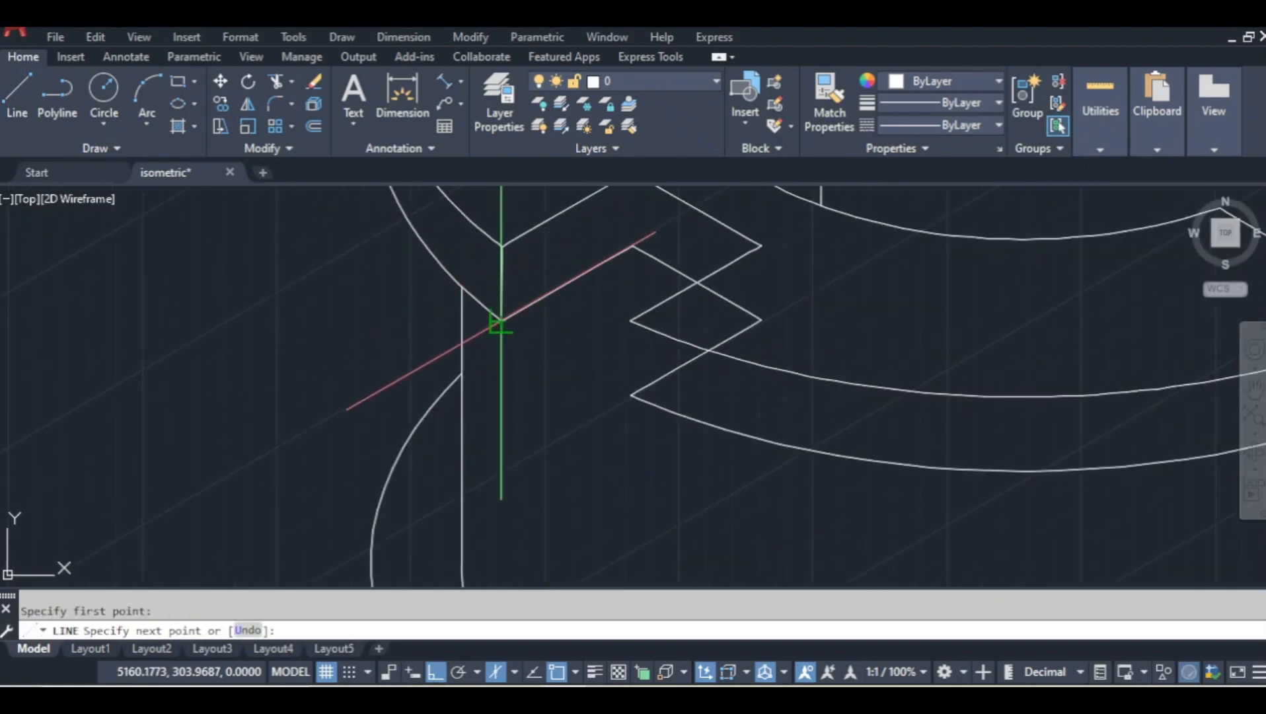
{"action": "left_click", "coordinate": [500, 323]}
{"action": "key", "text": "Return"}
{"action": "key", "text": "Return"}
{"action": "key", "text": "Escape"}
Trim the hidden edges of the lower outline inside the upper flange's front notch.
{"action": "scroll", "coordinate": [623, 398], "scroll_direction": "down", "scroll_amount": 3}
{"action": "type", "text": "tr"}
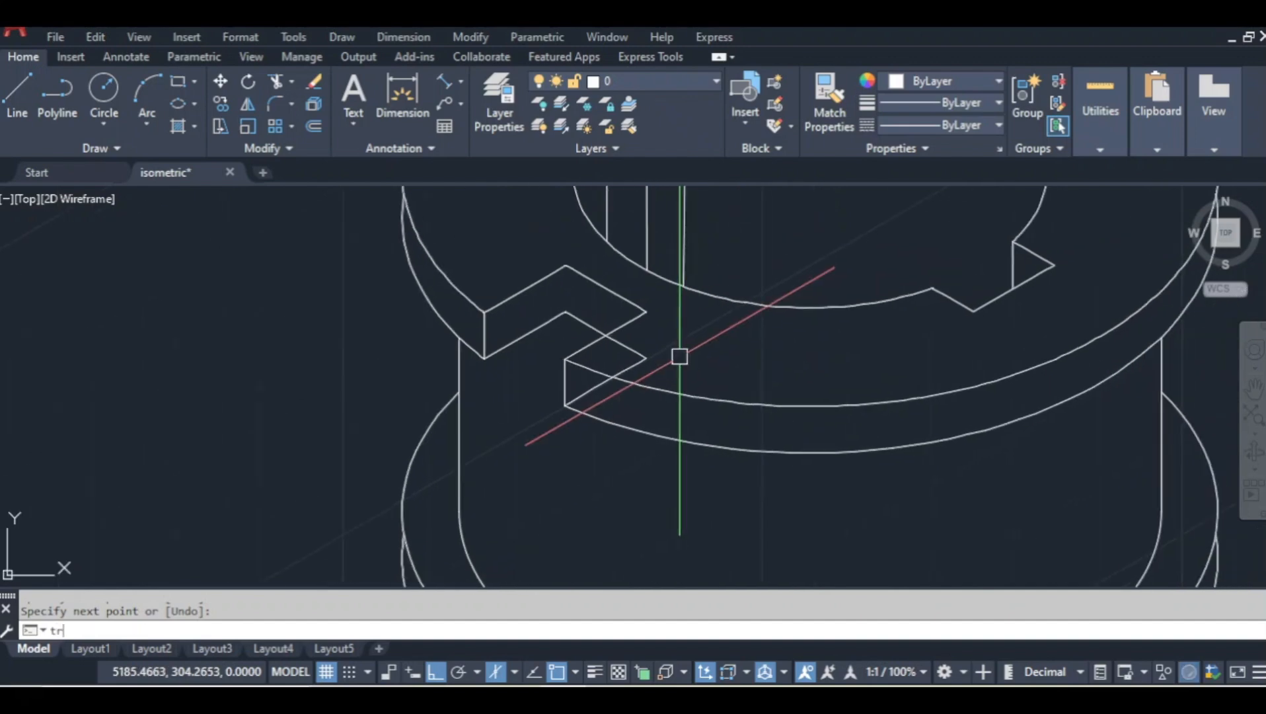
{"action": "key", "text": "Return"}
{"action": "scroll", "coordinate": [649, 357], "scroll_direction": "down", "scroll_amount": 3}
{"action": "key", "text": "Escape"}
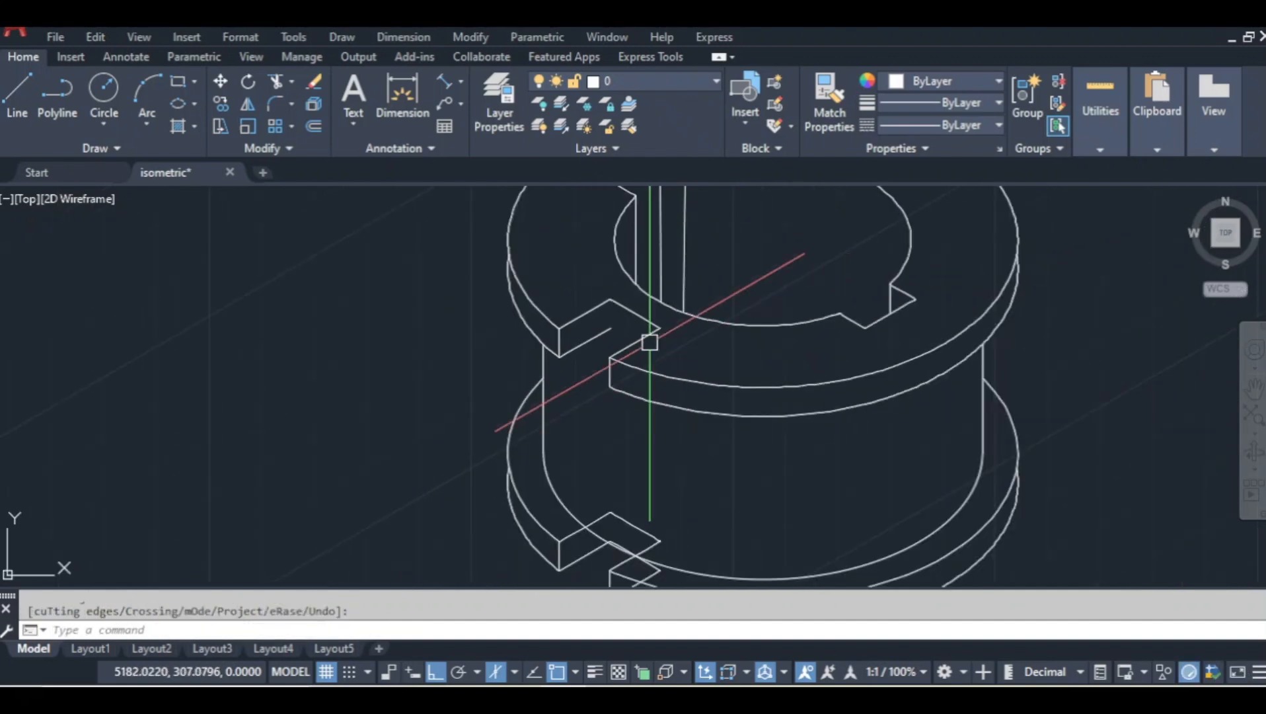
Draw a vertical line from the upper front notch's inner corner down to the matching corner of the lower flange's notch.
{"action": "type", "text": "l"}
{"action": "key", "text": "Return"}
{"action": "left_click", "coordinate": [608, 300]}
{"action": "left_click", "coordinate": [608, 514]}
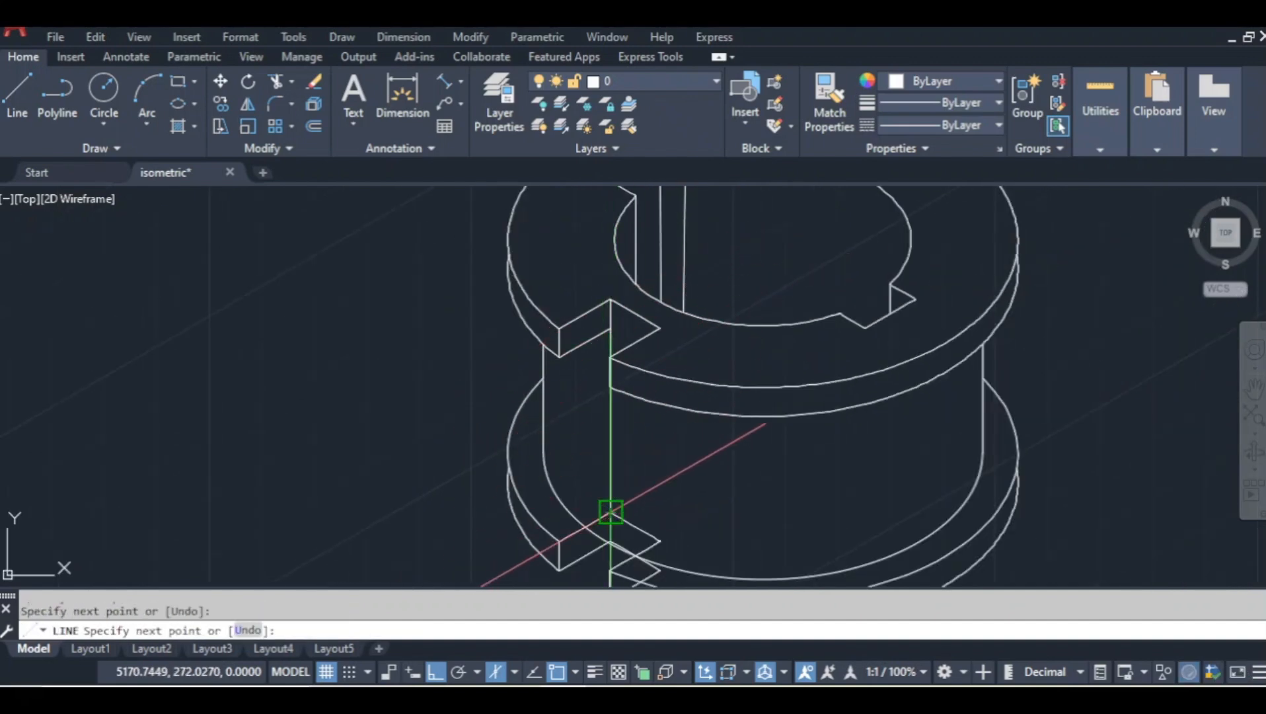
{"action": "key", "text": "Return"}
Copy the vertical notch line outward by 6 along the notch edge.
{"action": "scroll", "coordinate": [672, 327], "scroll_direction": "down", "scroll_amount": 5}
{"action": "scroll", "coordinate": [625, 362], "scroll_direction": "up", "scroll_amount": 3}
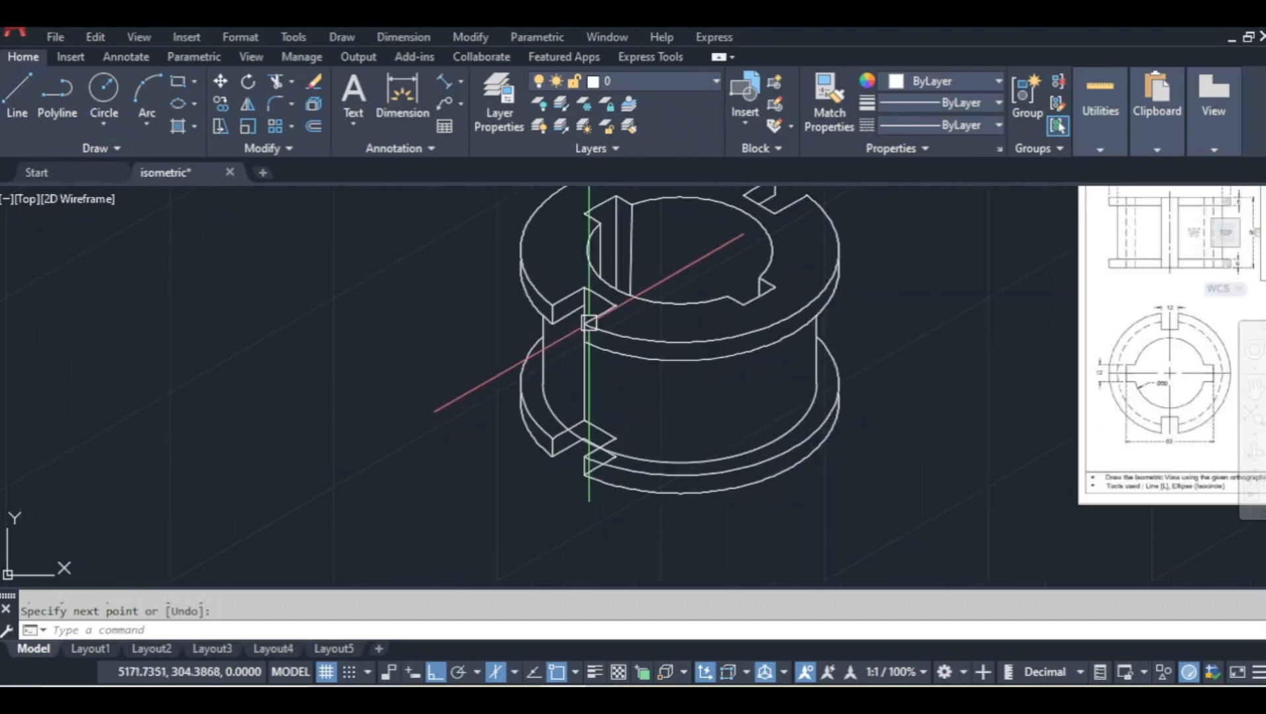
{"action": "scroll", "coordinate": [588, 314], "scroll_direction": "down", "scroll_amount": 3}
{"action": "middle_click_drag", "start_coordinate": [590, 321], "coordinate": [523, 342]}
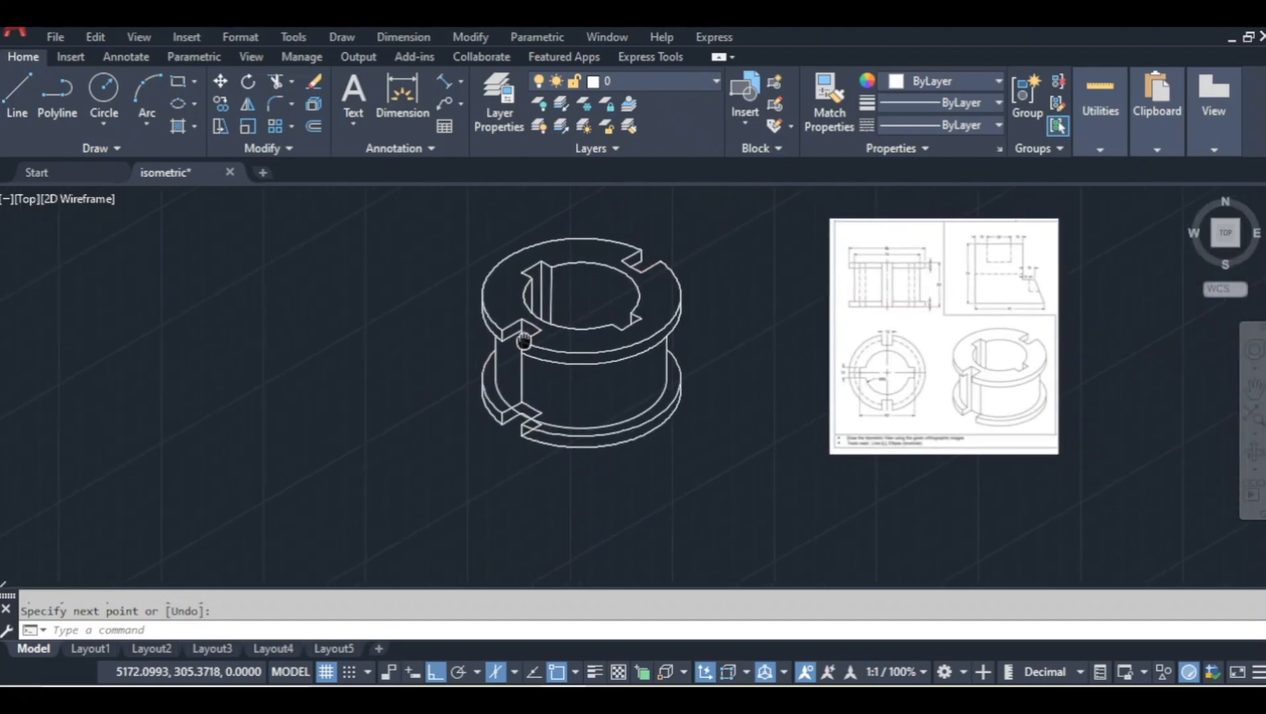
{"action": "scroll", "coordinate": [492, 357], "scroll_direction": "up", "scroll_amount": 4}
{"action": "type", "text": "c"}
{"action": "left_click", "coordinate": [522, 379]}
{"action": "key", "text": "Return"}
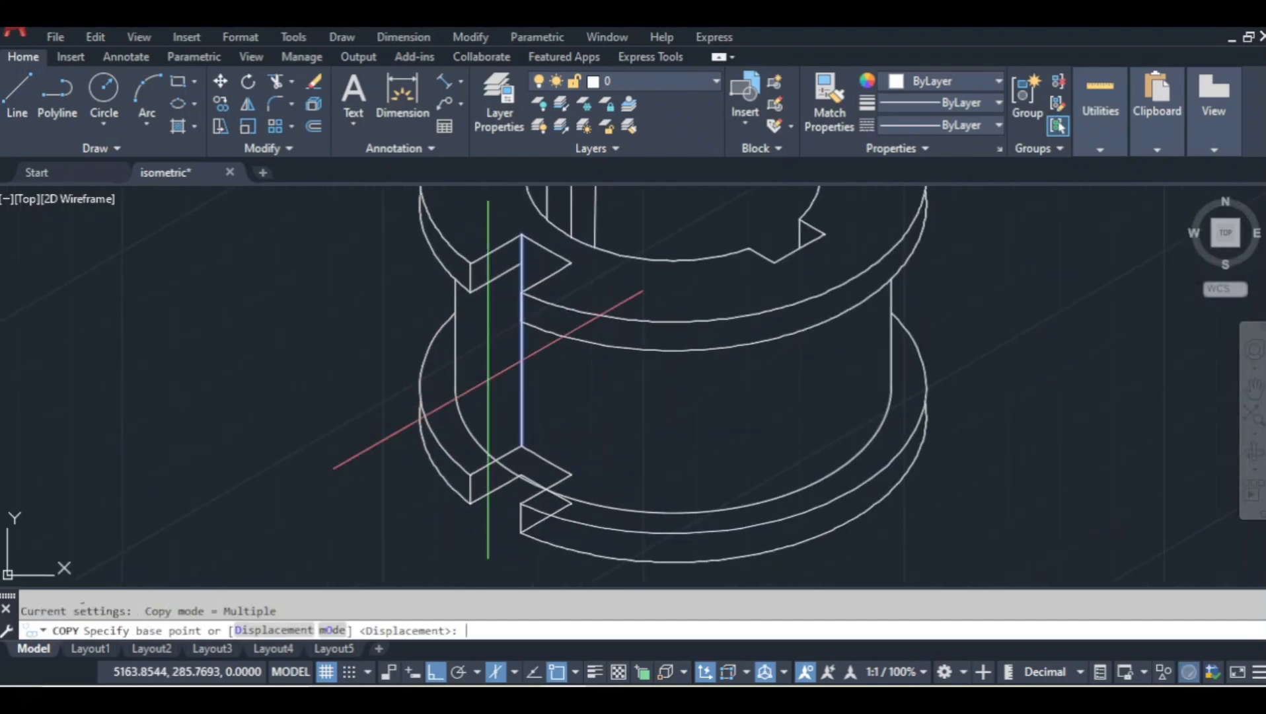
{"action": "left_click", "coordinate": [521, 374]}
{"action": "key", "text": "F5"}
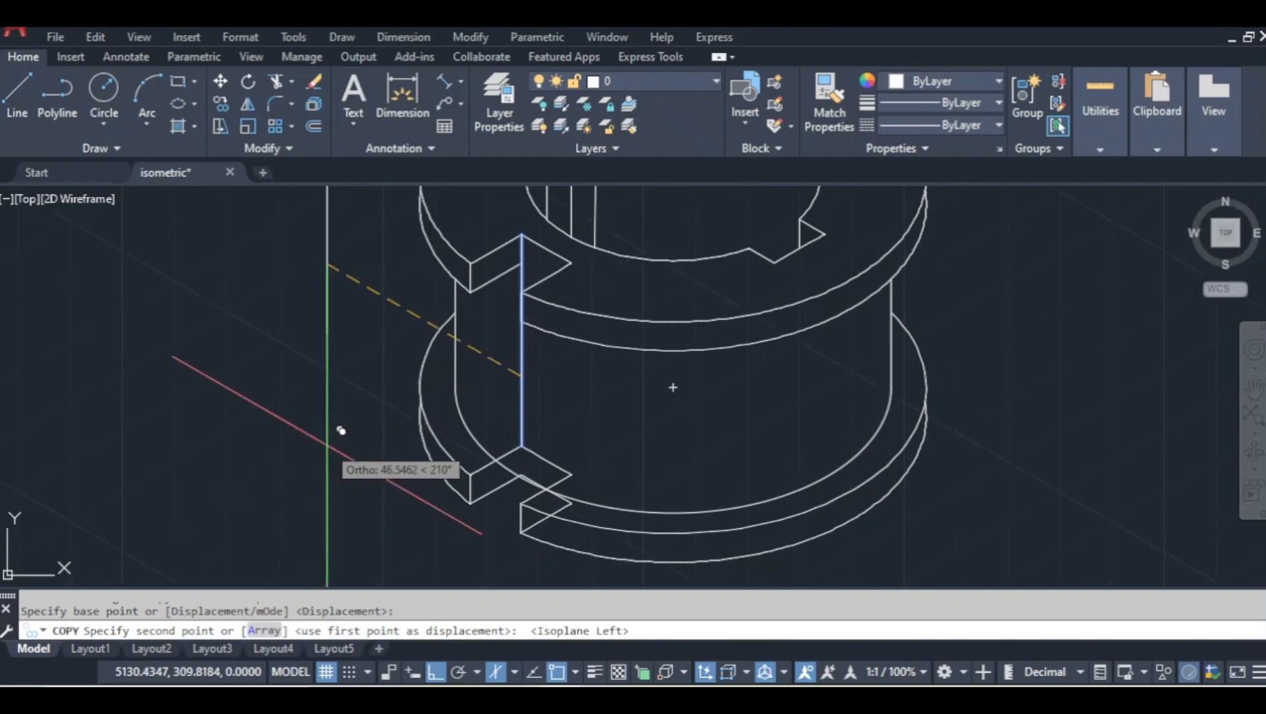
{"action": "key", "text": "F5"}
{"action": "type", "text": "6"}
{"action": "key", "text": "Return"}
{"action": "key", "text": "Escape"}
{"action": "key", "text": "Escape"}
Trim the copied line, the body's lower arc and the notch edge where they overlap at the front notches.
{"action": "type", "text": "tr"}
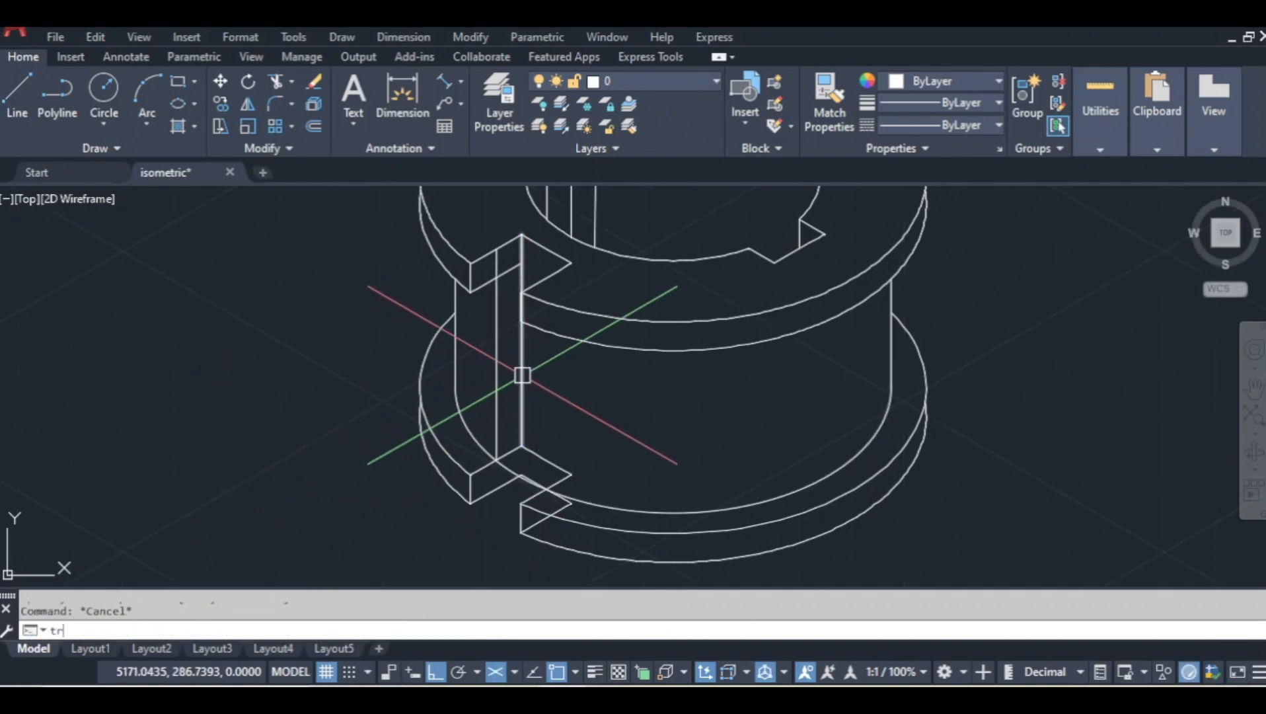
{"action": "key", "text": "Return"}
{"action": "scroll", "coordinate": [520, 276], "scroll_direction": "up", "scroll_amount": 4}
{"action": "scroll", "coordinate": [471, 248], "scroll_direction": "down", "scroll_amount": 5}
{"action": "scroll", "coordinate": [474, 344], "scroll_direction": "up", "scroll_amount": 5}
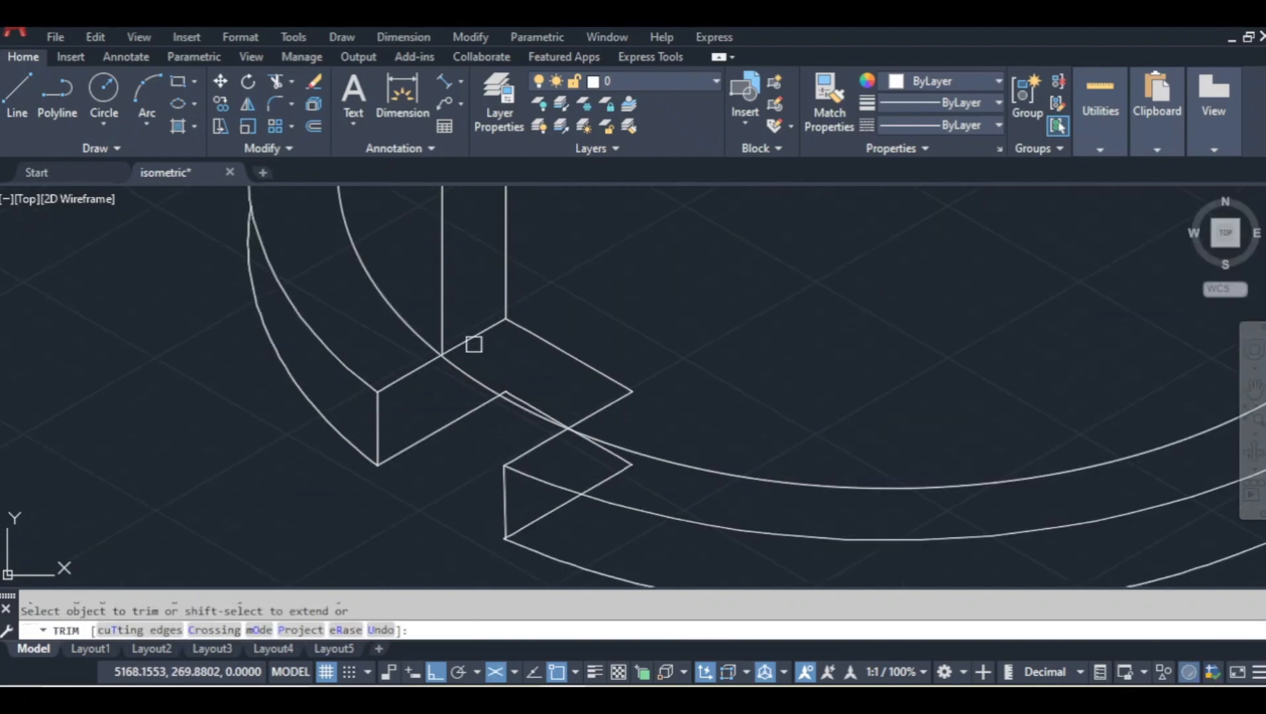
{"action": "scroll", "coordinate": [650, 343], "scroll_direction": "down", "scroll_amount": 6}
{"action": "mouse_move", "coordinate": [894, 403]}
{"action": "middle_mouse_down"}
{"action": "mouse_move", "coordinate": [613, 418]}
{"action": "mouse_move", "coordinate": [662, 467]}
{"action": "middle_mouse_up"}
{"action": "scroll", "coordinate": [344, 402], "scroll_direction": "up", "scroll_amount": 3}
{"action": "key", "text": "Escape"}
{"action": "scroll", "coordinate": [344, 474], "scroll_direction": "down", "scroll_amount": 5}
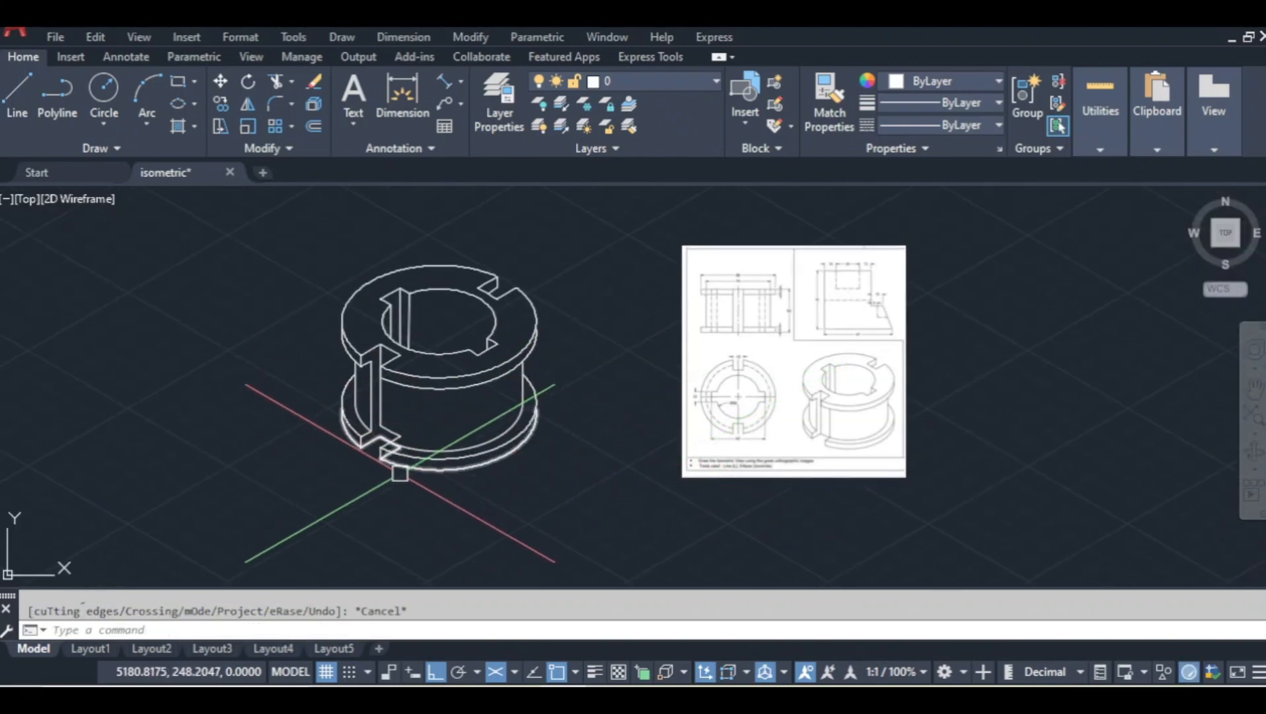
Explode the lower flange's bottom outline and erase its two hidden inner edges at the front notch.
{"action": "scroll", "coordinate": [415, 498], "scroll_direction": "up", "scroll_amount": 4}
{"action": "left_click", "coordinate": [440, 487]}
{"action": "type", "text": "explo"}
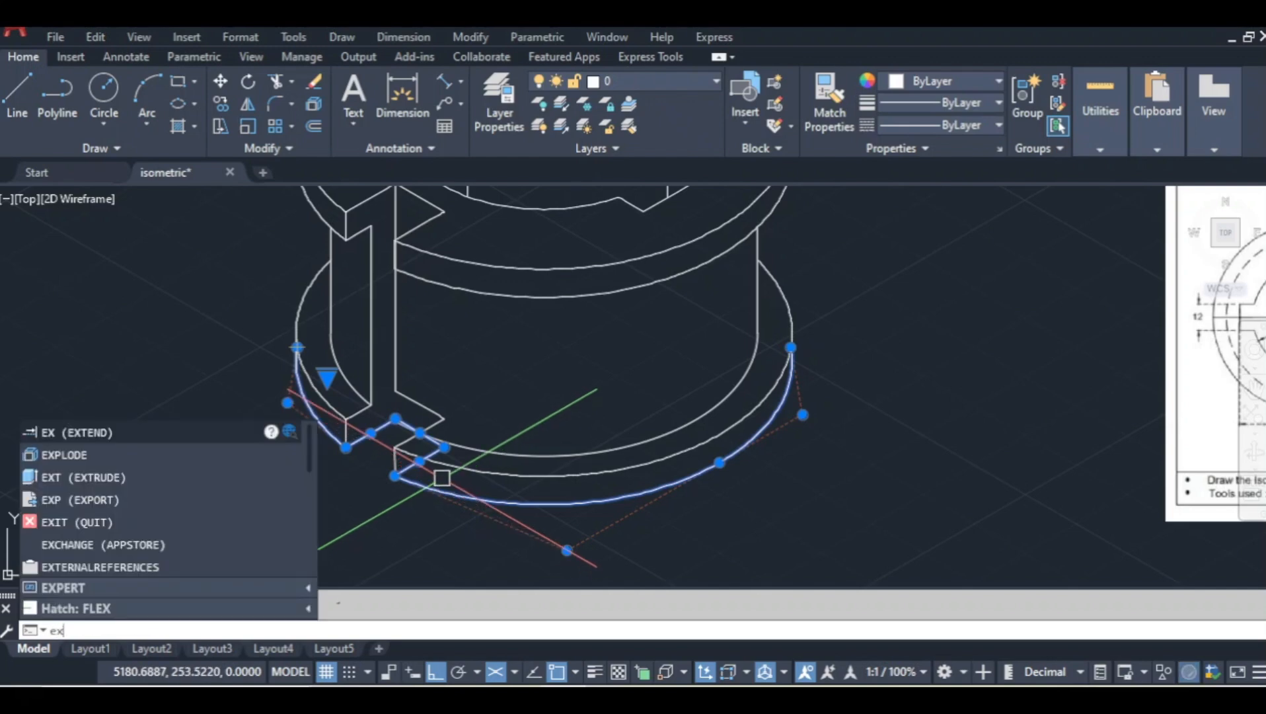
{"action": "key", "text": "Escape"}
{"action": "left_click", "coordinate": [418, 467]}
{"action": "scroll", "coordinate": [429, 447], "scroll_direction": "up", "scroll_amount": 5}
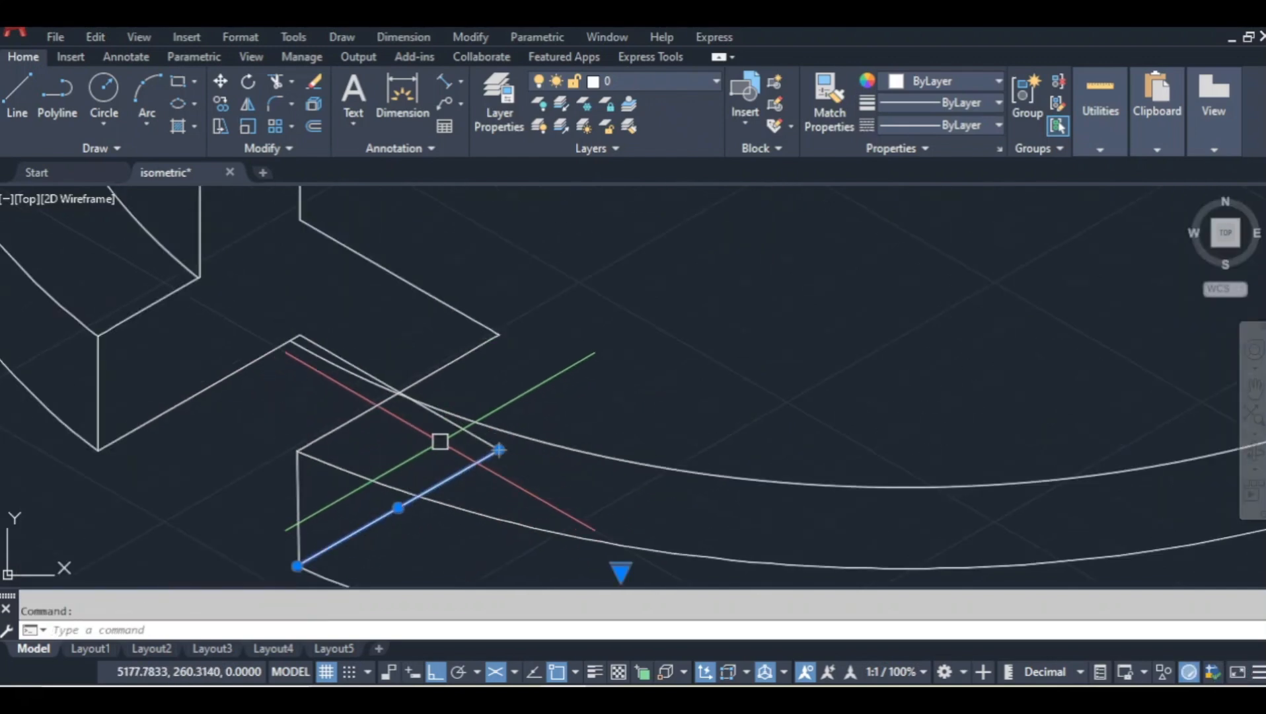
{"action": "left_click", "coordinate": [465, 431]}
{"action": "type", "text": "e"}
{"action": "key", "text": "Return"}
Trim the overhanging end where the lower notch's bottom edge meets the body's arc.
{"action": "scroll", "coordinate": [350, 443], "scroll_direction": "down", "scroll_amount": 1}
{"action": "scroll", "coordinate": [297, 395], "scroll_direction": "up", "scroll_amount": 1}
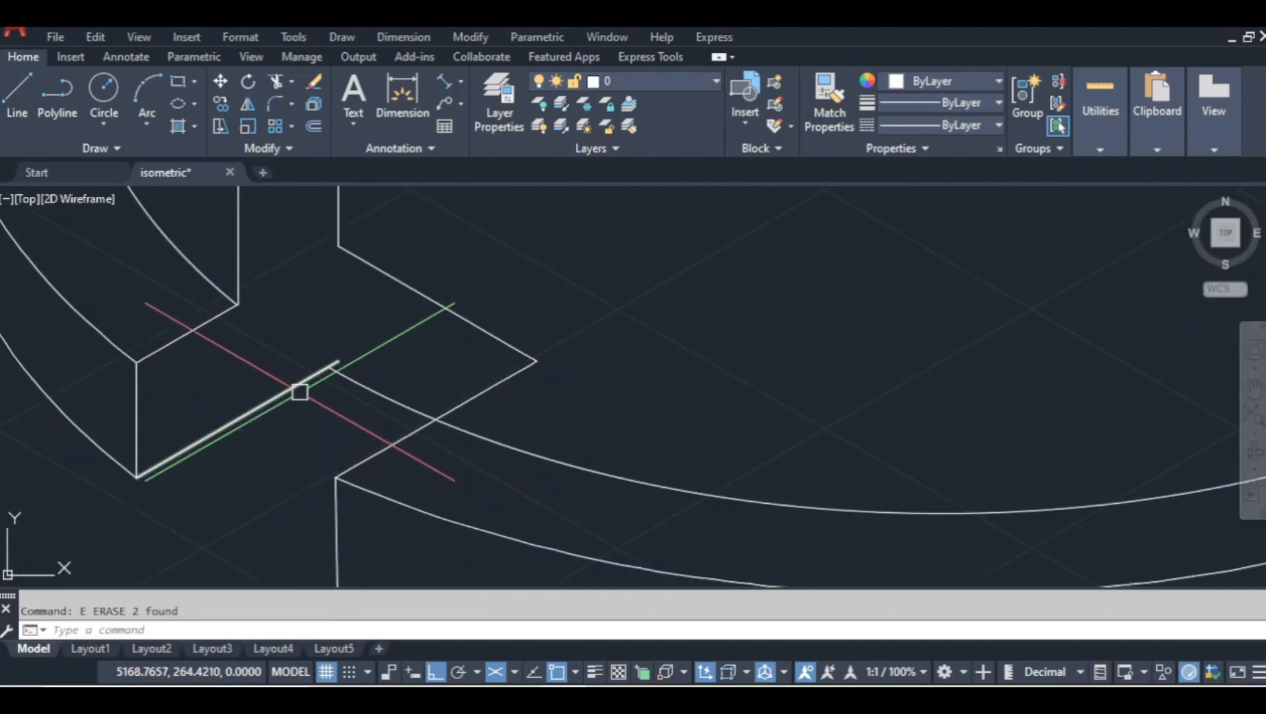
{"action": "type", "text": "tr"}
{"action": "key", "text": "Return"}
{"action": "scroll", "coordinate": [342, 360], "scroll_direction": "up", "scroll_amount": 1}
{"action": "left_click", "coordinate": [339, 368]}
{"action": "scroll", "coordinate": [428, 344], "scroll_direction": "down", "scroll_amount": 5}
{"action": "scroll", "coordinate": [440, 453], "scroll_direction": "down", "scroll_amount": 2}
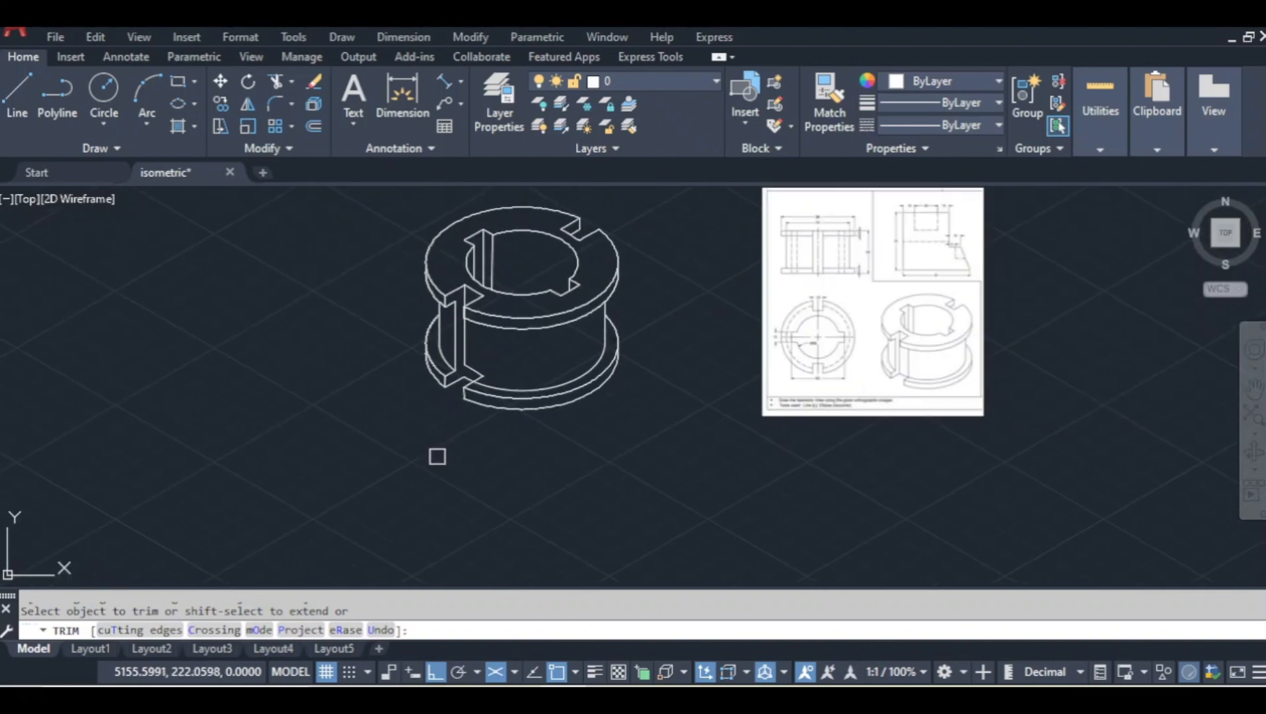
{"action": "key", "text": "Escape"}
Draw a vertical line from the body's lower arc at the front notch up to the upper flange's lower edge.
{"action": "type", "text": "l"}
{"action": "key", "text": "Return"}
{"action": "scroll", "coordinate": [470, 379], "scroll_direction": "up", "scroll_amount": 4}
{"action": "left_click", "coordinate": [479, 384]}
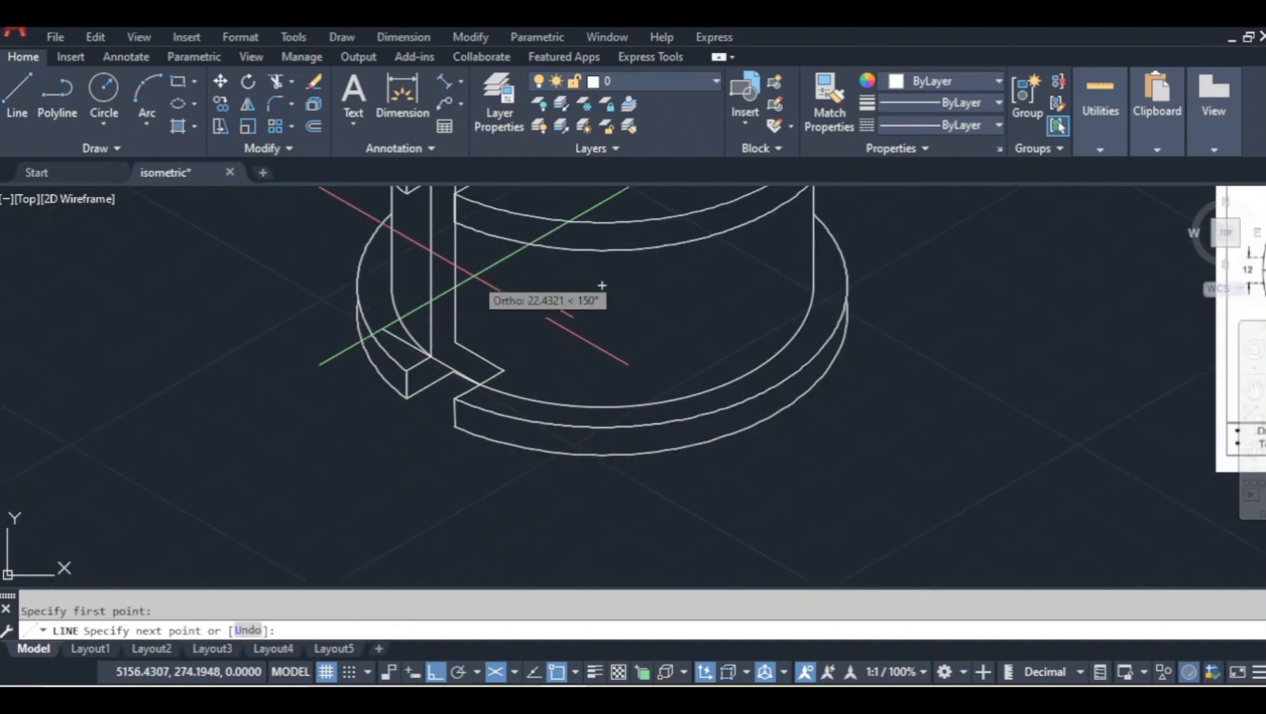
{"action": "key", "text": "F5"}
{"action": "key", "text": "Return"}
{"action": "scroll", "coordinate": [496, 263], "scroll_direction": "down", "scroll_amount": 3}
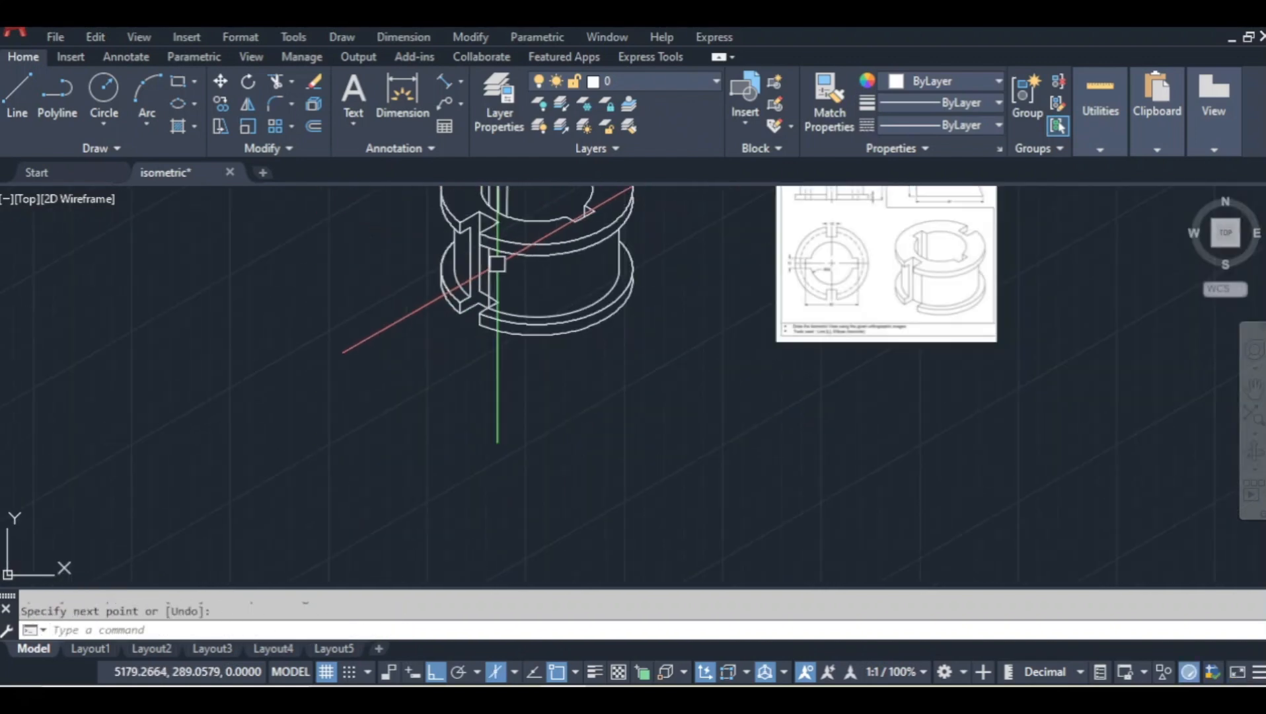
Add a new layout with the default name, open it and erase its default viewport.
{"action": "scroll", "coordinate": [453, 445], "scroll_direction": "down", "scroll_amount": 2}
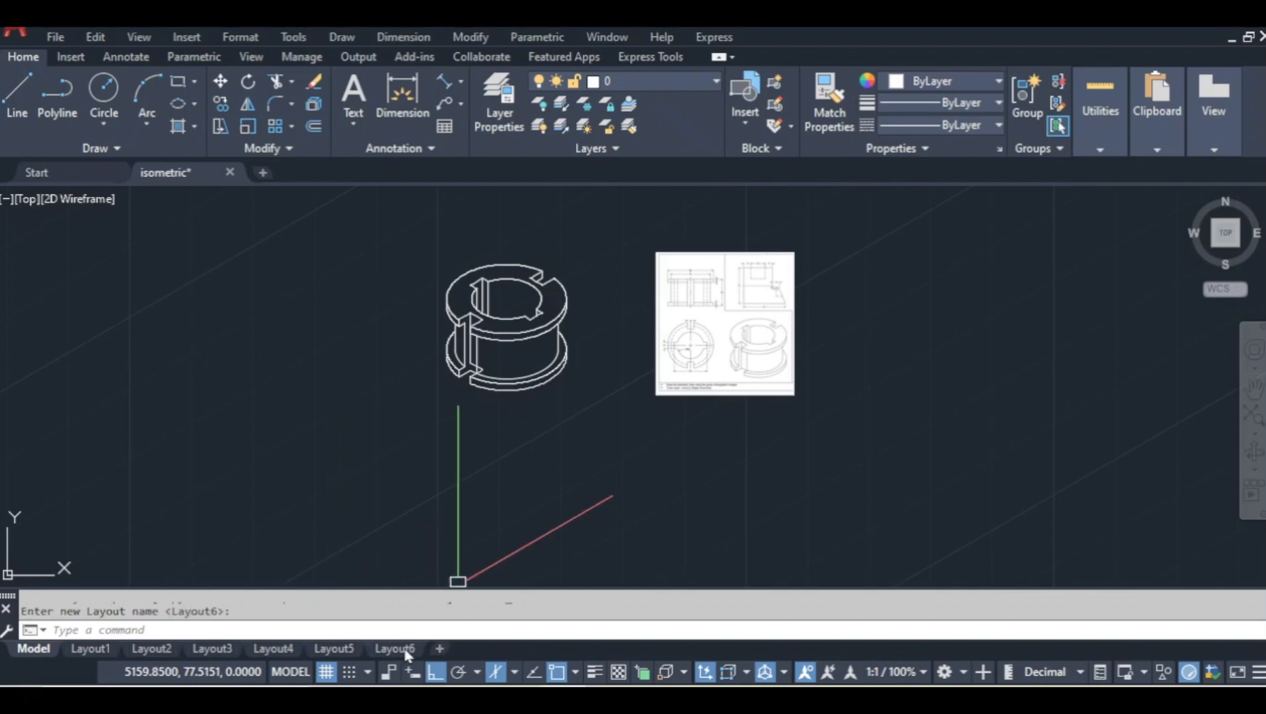
{"action": "left_click", "coordinate": [394, 648]}
{"action": "double_click", "coordinate": [608, 415]}
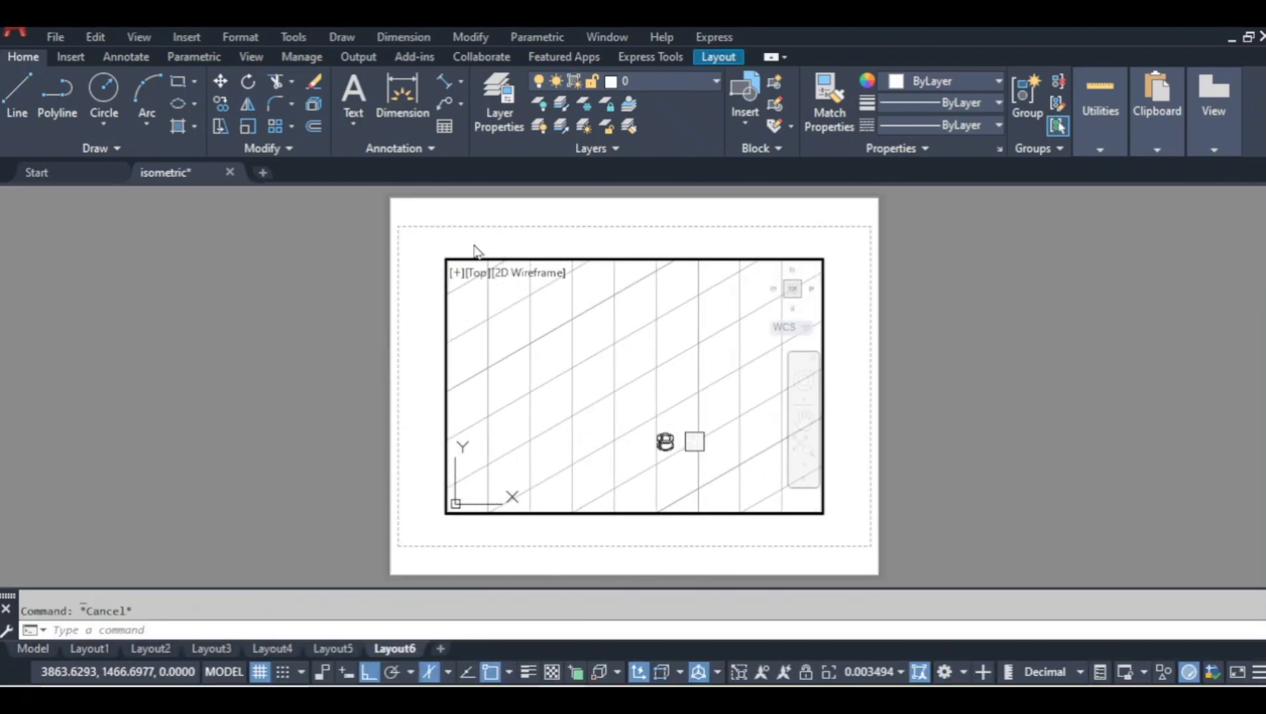
{"action": "double_click", "coordinate": [540, 240]}
{"action": "left_click", "coordinate": [534, 259]}
{"action": "key", "text": "Delete"}
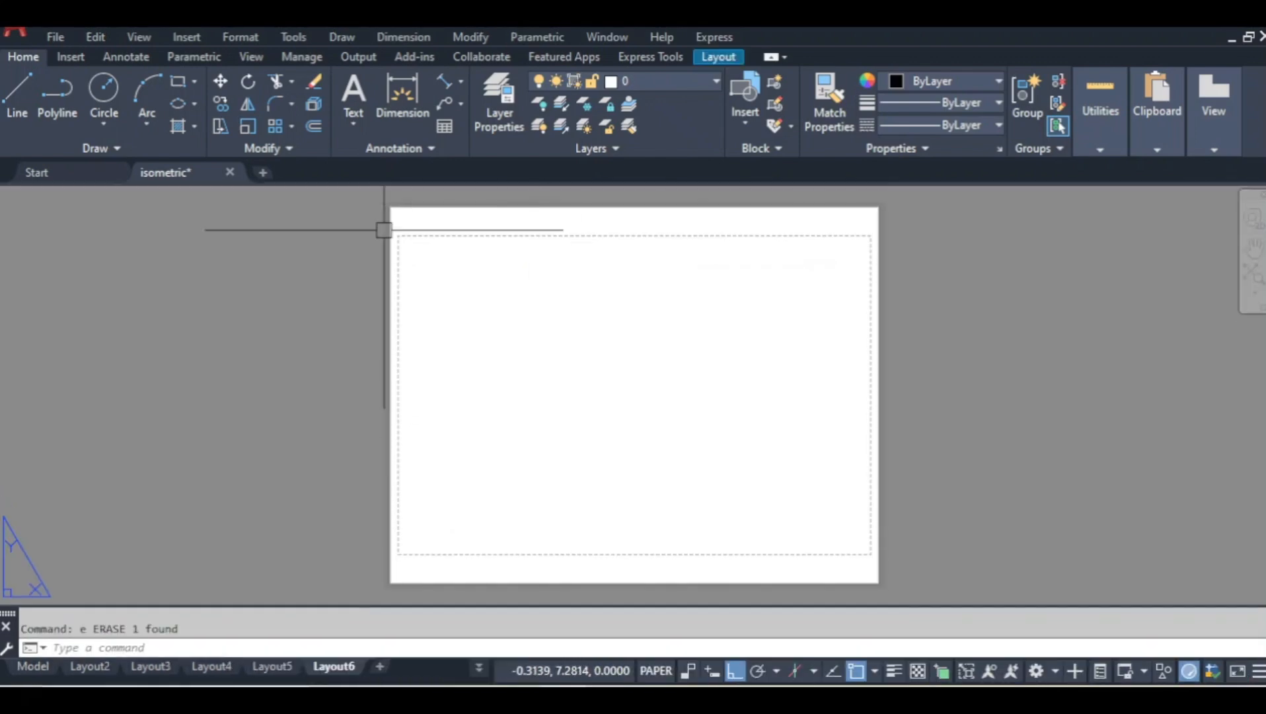
Create a rectangular viewport with MVIEW that fills the layout's printable area.
{"action": "type", "text": "MV"}
{"action": "key", "text": "Return"}
{"action": "left_click", "coordinate": [398, 235]}
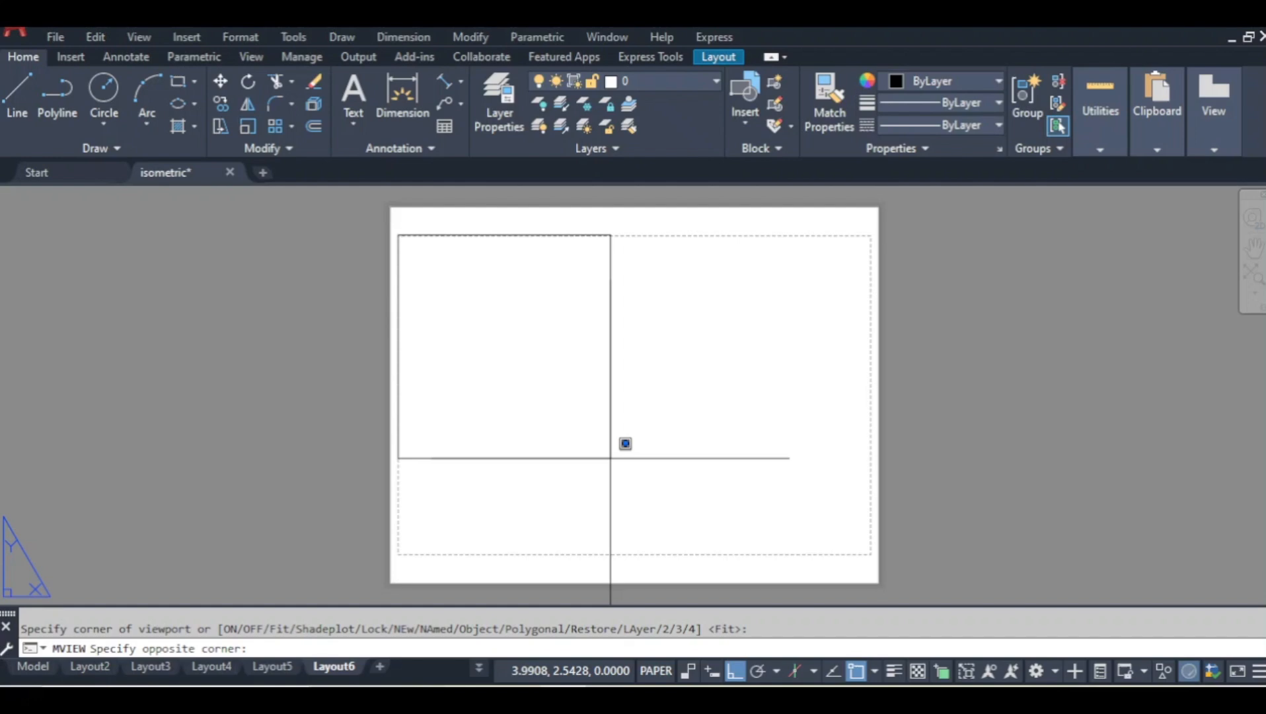
{"action": "left_click", "coordinate": [871, 556]}
Activate the new viewport, turn off its grid and frame the ring in it.
{"action": "double_click", "coordinate": [583, 491]}
{"action": "left_click", "coordinate": [266, 673]}
{"action": "scroll", "coordinate": [599, 465], "scroll_direction": "down", "scroll_amount": 6}
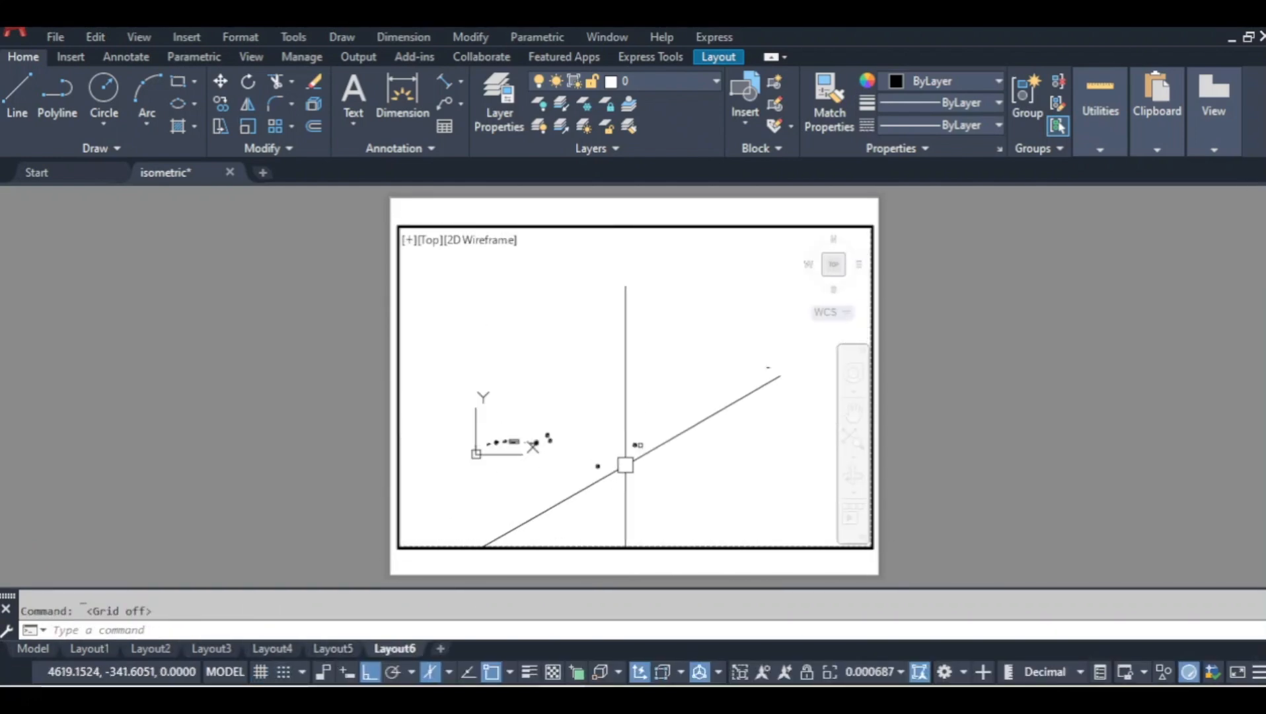
{"action": "scroll", "coordinate": [668, 486], "scroll_direction": "up", "scroll_amount": 8}
{"action": "scroll", "coordinate": [582, 359], "scroll_direction": "up", "scroll_amount": 6}
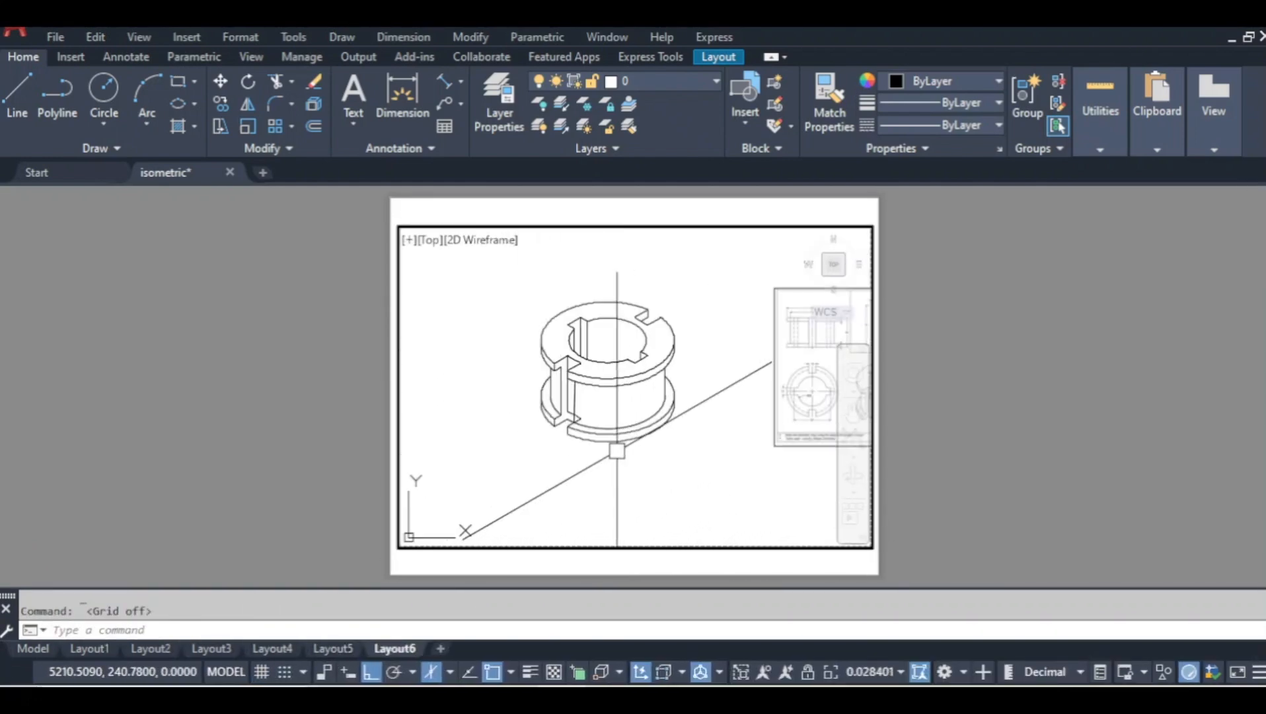
Draw a large circle in model space enclosing both the isometric ring and the reference image.
{"action": "left_click", "coordinate": [24, 650]}
{"action": "scroll", "coordinate": [432, 444], "scroll_direction": "down", "scroll_amount": 2}
{"action": "type", "text": "c"}
{"action": "key", "text": "Return"}
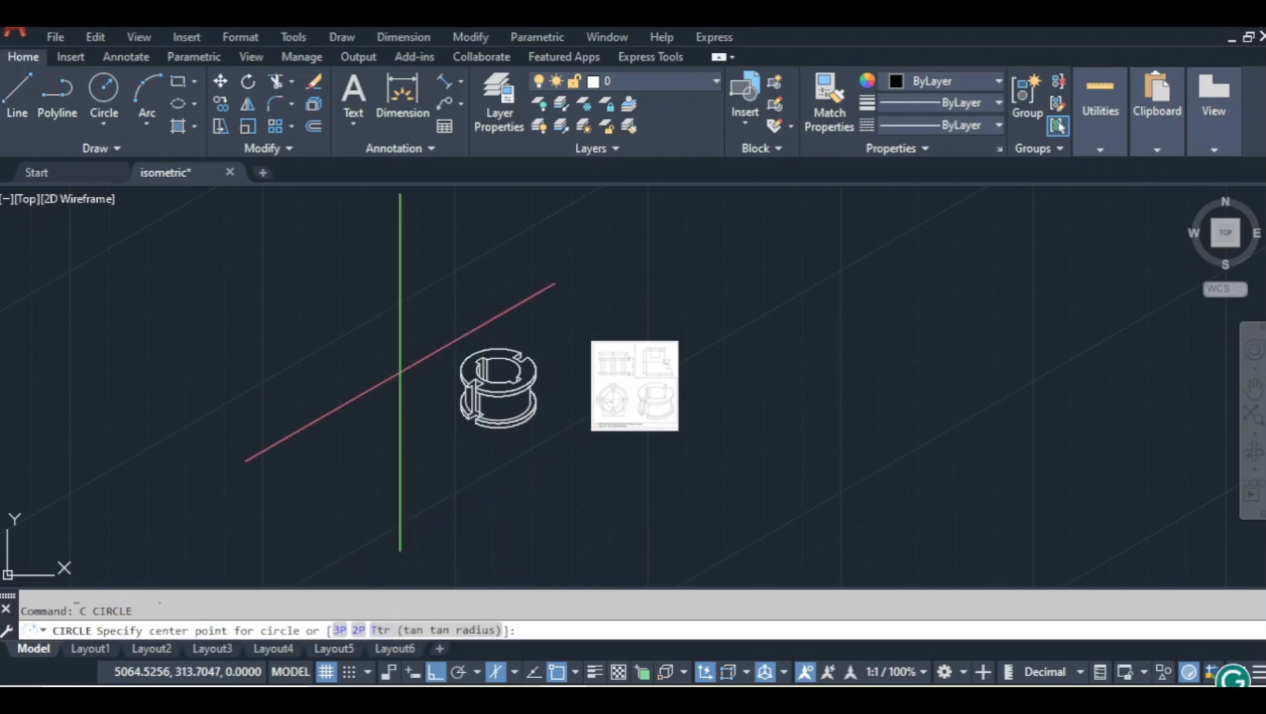
{"action": "left_click", "coordinate": [568, 387]}
{"action": "left_click", "coordinate": [786, 471]}
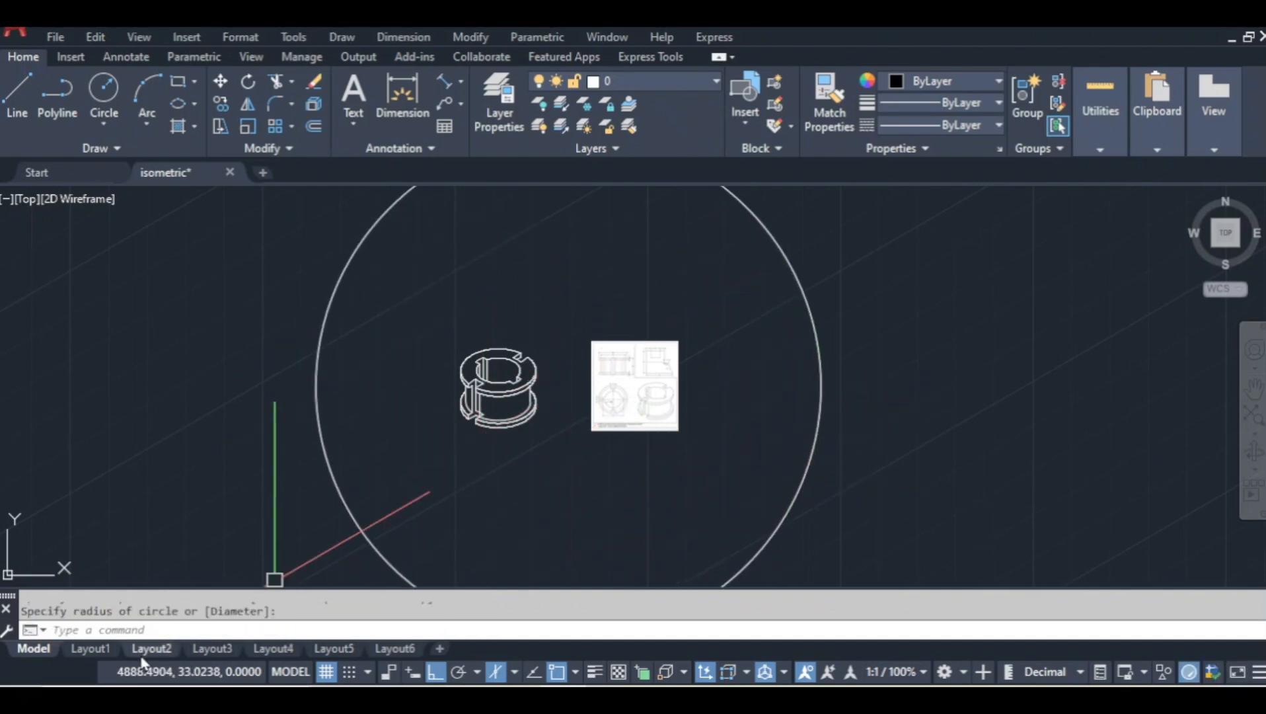
Enlarge and centre the ring in the layout's viewport, and switch back to paper space.
{"action": "left_click", "coordinate": [396, 650]}
{"action": "scroll", "coordinate": [515, 455], "scroll_direction": "down", "scroll_amount": 5}
{"action": "scroll", "coordinate": [545, 399], "scroll_direction": "down", "scroll_amount": 2}
{"action": "scroll", "coordinate": [548, 396], "scroll_direction": "up", "scroll_amount": 9}
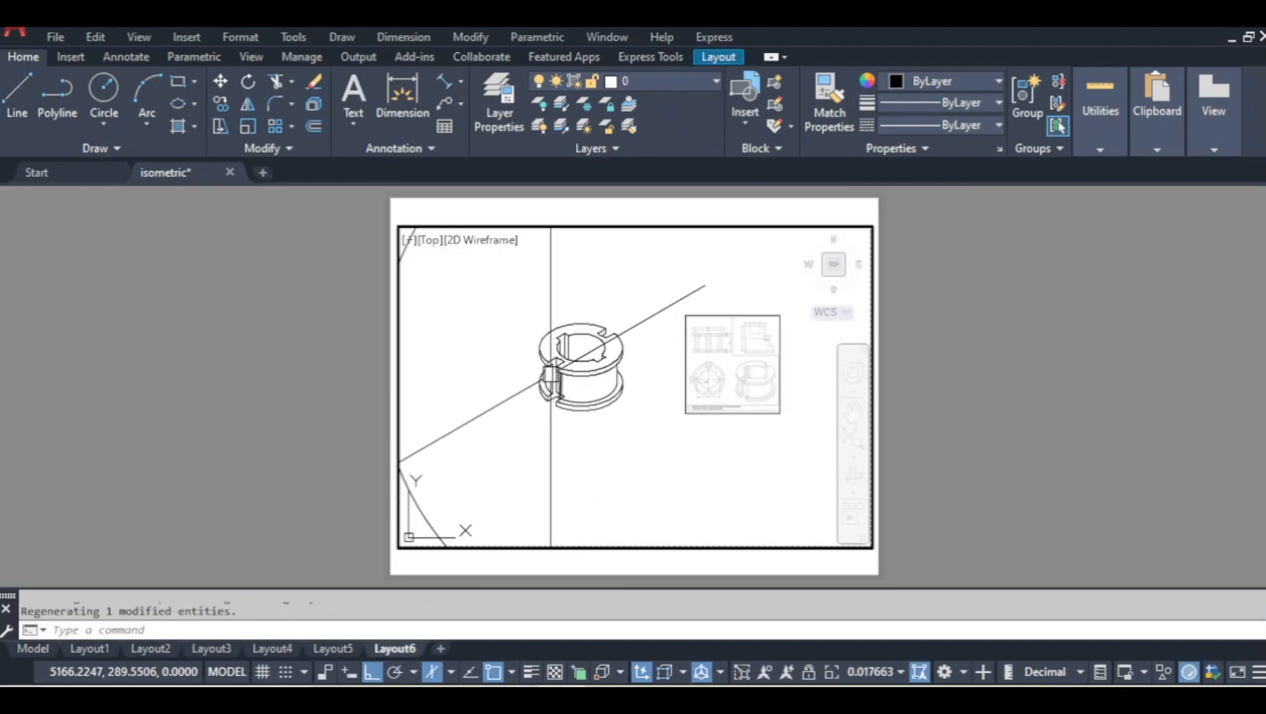
{"action": "middle_click_drag", "start_coordinate": [489, 441], "coordinate": [462, 485]}
{"action": "double_click", "coordinate": [1054, 438]}
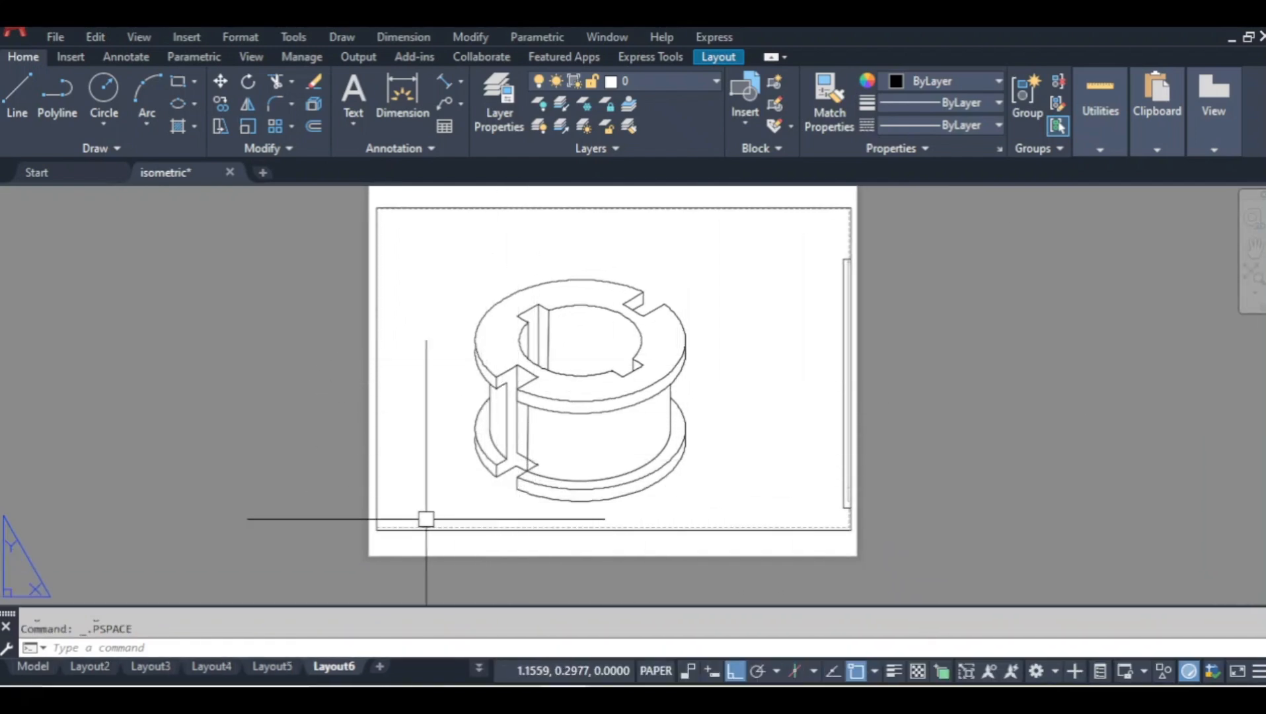
Return to model space and explode the notch outline at the base of the ring's front slot.
{"action": "left_click", "coordinate": [31, 668]}
{"action": "scroll", "coordinate": [492, 426], "scroll_direction": "up", "scroll_amount": 7}
{"action": "middle_click_drag", "start_coordinate": [522, 396], "coordinate": [595, 384]}
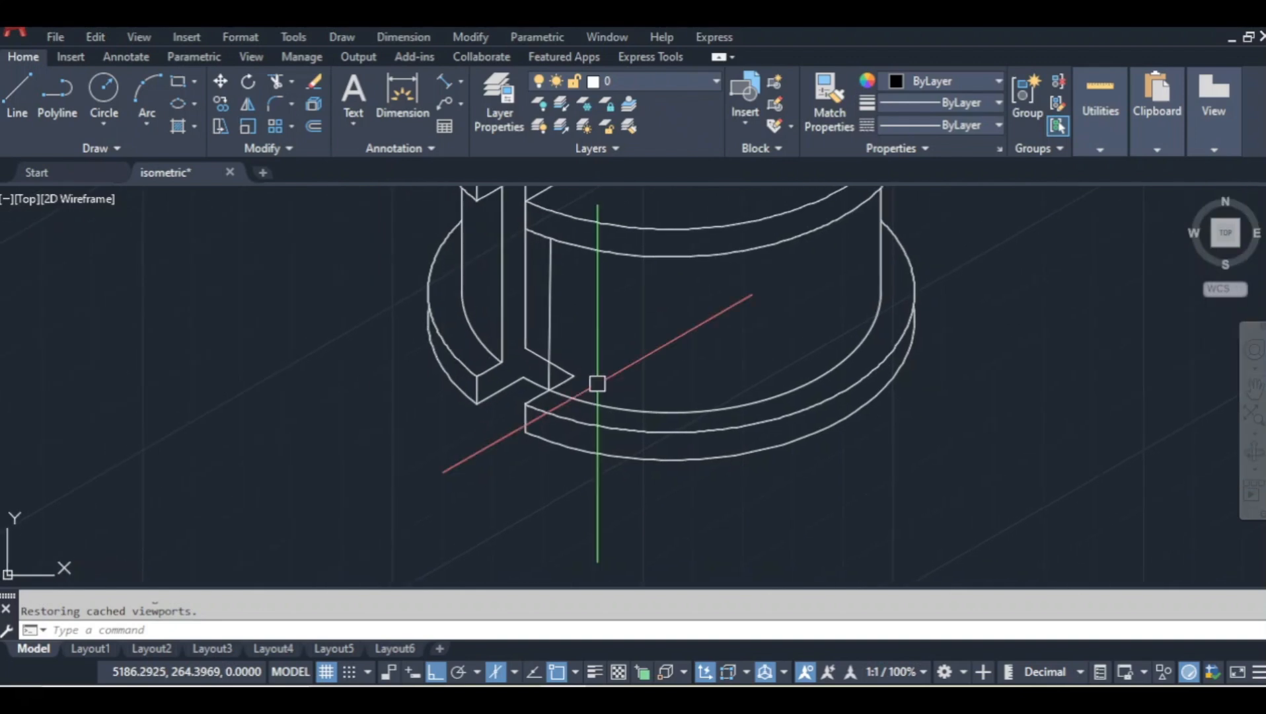
{"action": "type", "text": "tr"}
{"action": "key", "text": "Return"}
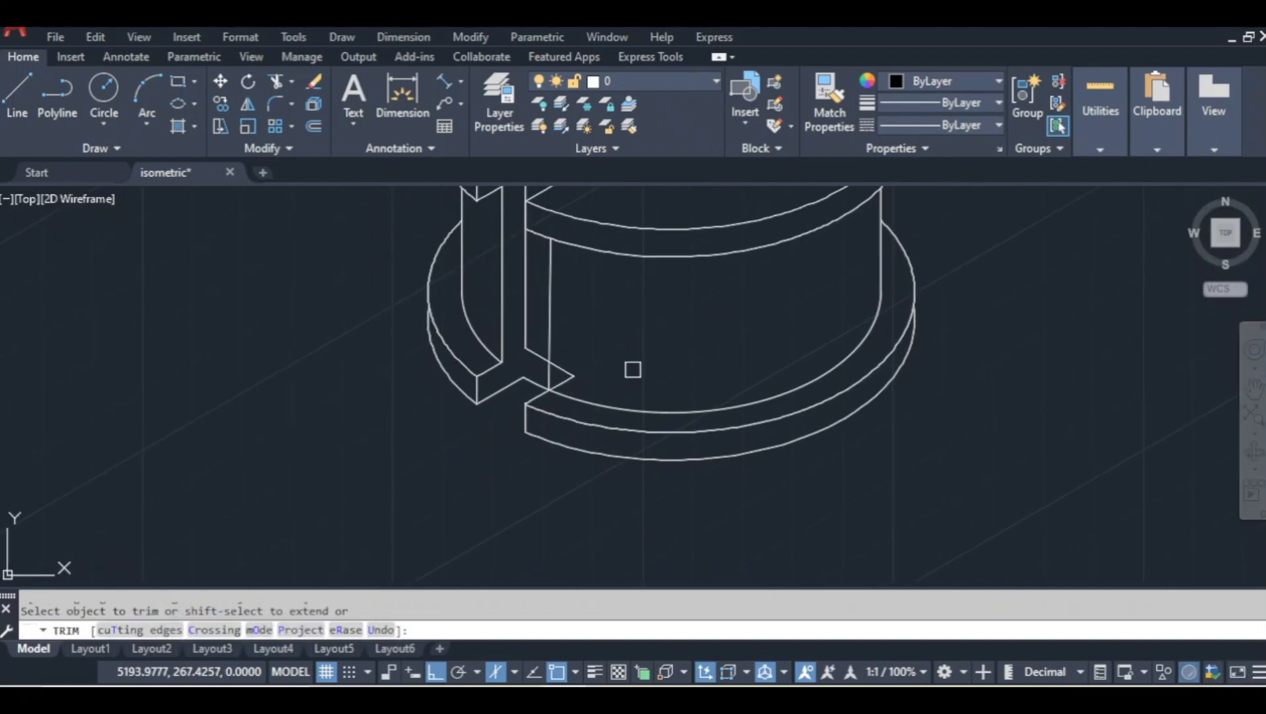
{"action": "key", "text": "Escape"}
{"action": "left_click", "coordinate": [574, 377]}
{"action": "type", "text": "explode"}
{"action": "key", "text": "Return"}
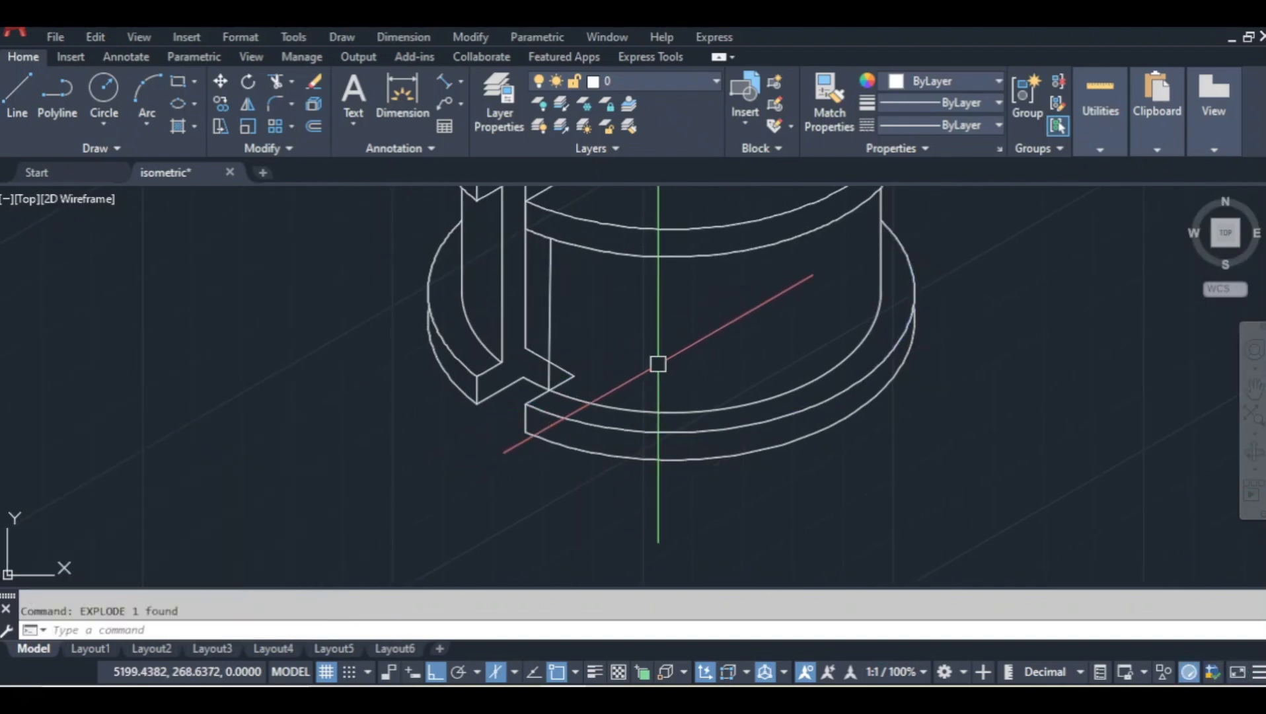
Trim the notch lines projecting past the front slot's vertical edge at the lower flange and remove the leftover slanted segment.
{"action": "type", "text": "tr"}
{"action": "key", "text": "Return"}
{"action": "scroll", "coordinate": [624, 352], "scroll_direction": "down", "scroll_amount": 4}
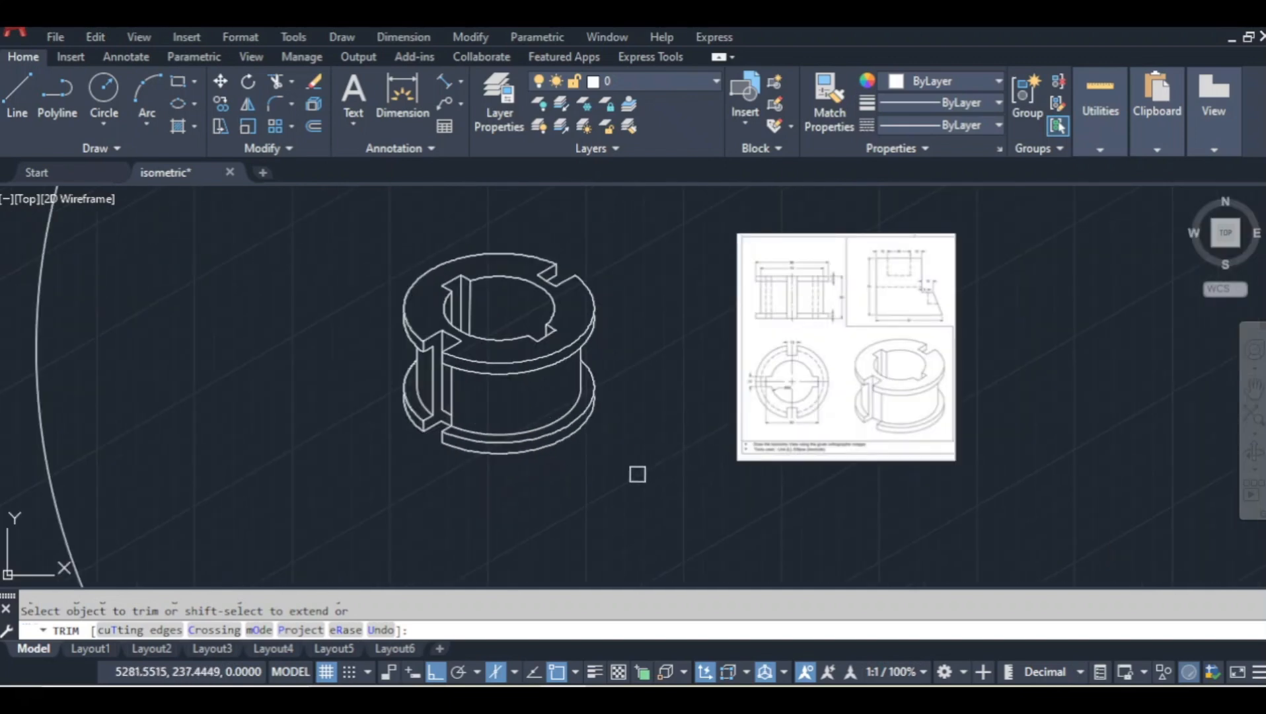
{"action": "scroll", "coordinate": [463, 414], "scroll_direction": "up", "scroll_amount": 4}
{"action": "key", "text": "Escape"}
{"action": "left_click", "coordinate": [477, 416]}
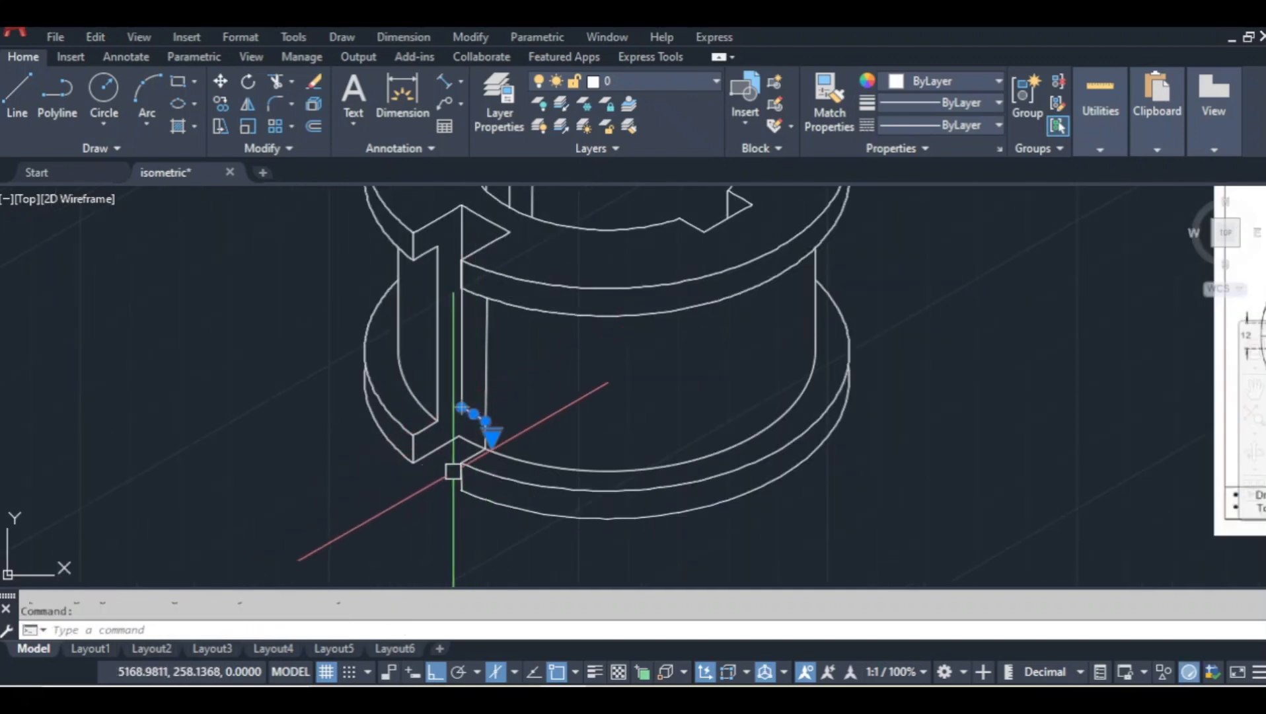
Extend the front slot's vertical edge down to the notch corner on the lower flange.
{"action": "type", "text": "ex"}
{"action": "key", "text": "Return"}
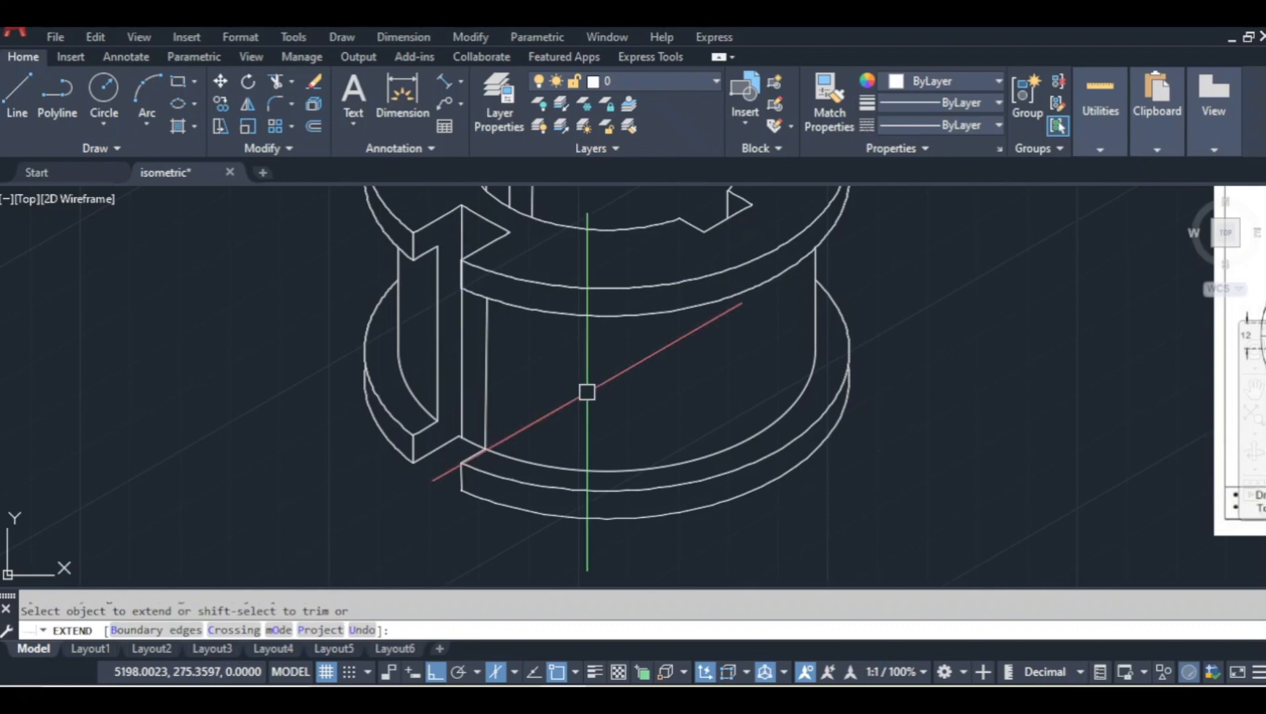
{"action": "scroll", "coordinate": [586, 392], "scroll_direction": "down", "scroll_amount": 4}
{"action": "key", "text": "Escape"}
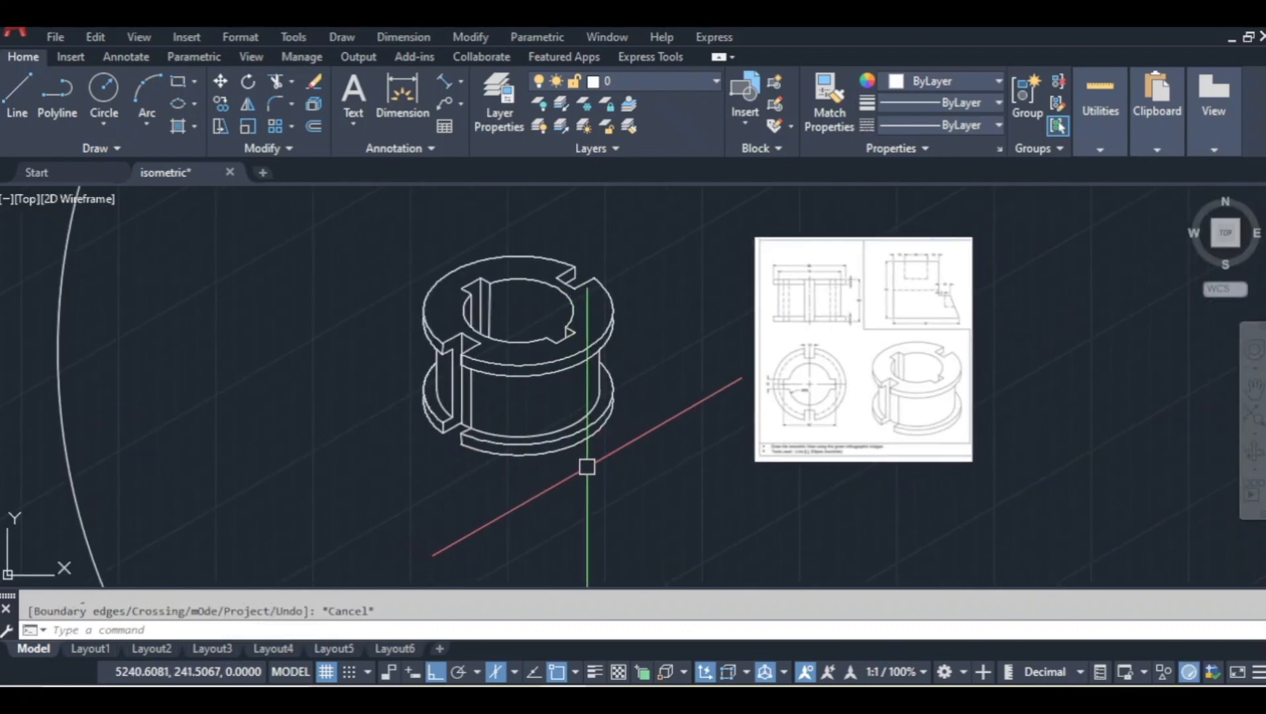
Switch back to Layout6 and inspect the ring's front slot and lower flange up close.
{"action": "left_click", "coordinate": [395, 648]}
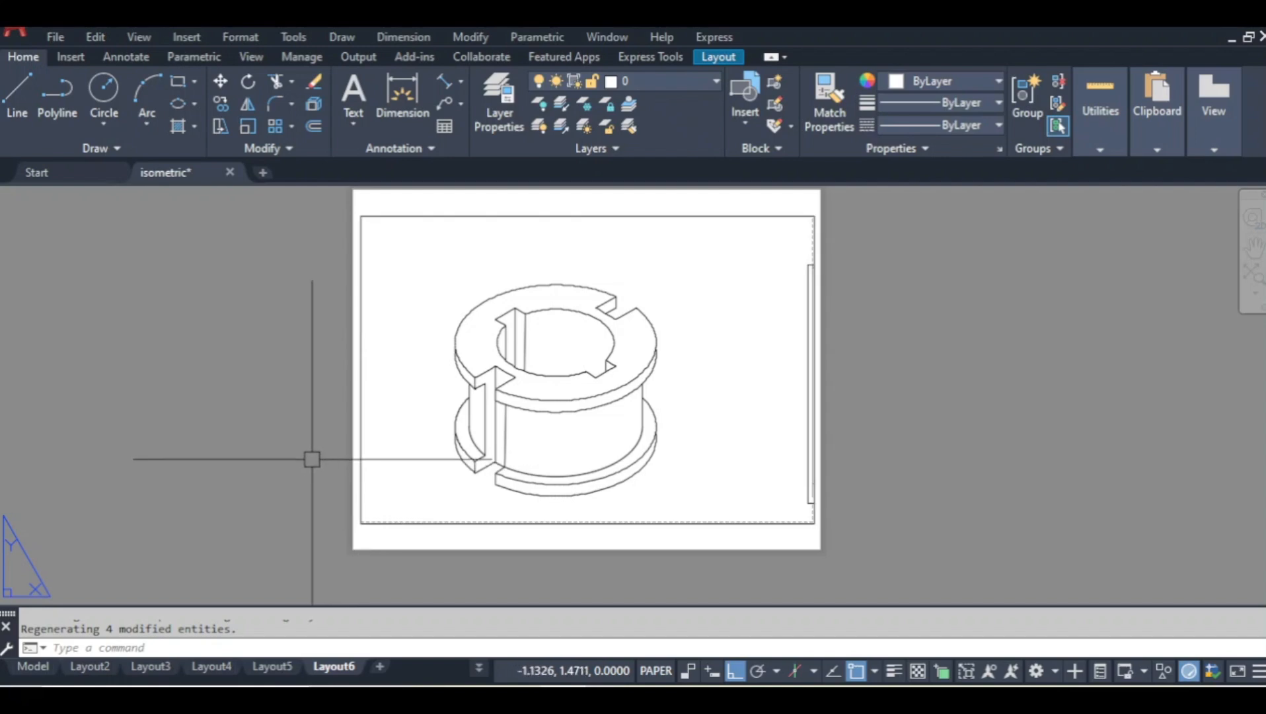
{"action": "scroll", "coordinate": [511, 452], "scroll_direction": "up", "scroll_amount": 4}
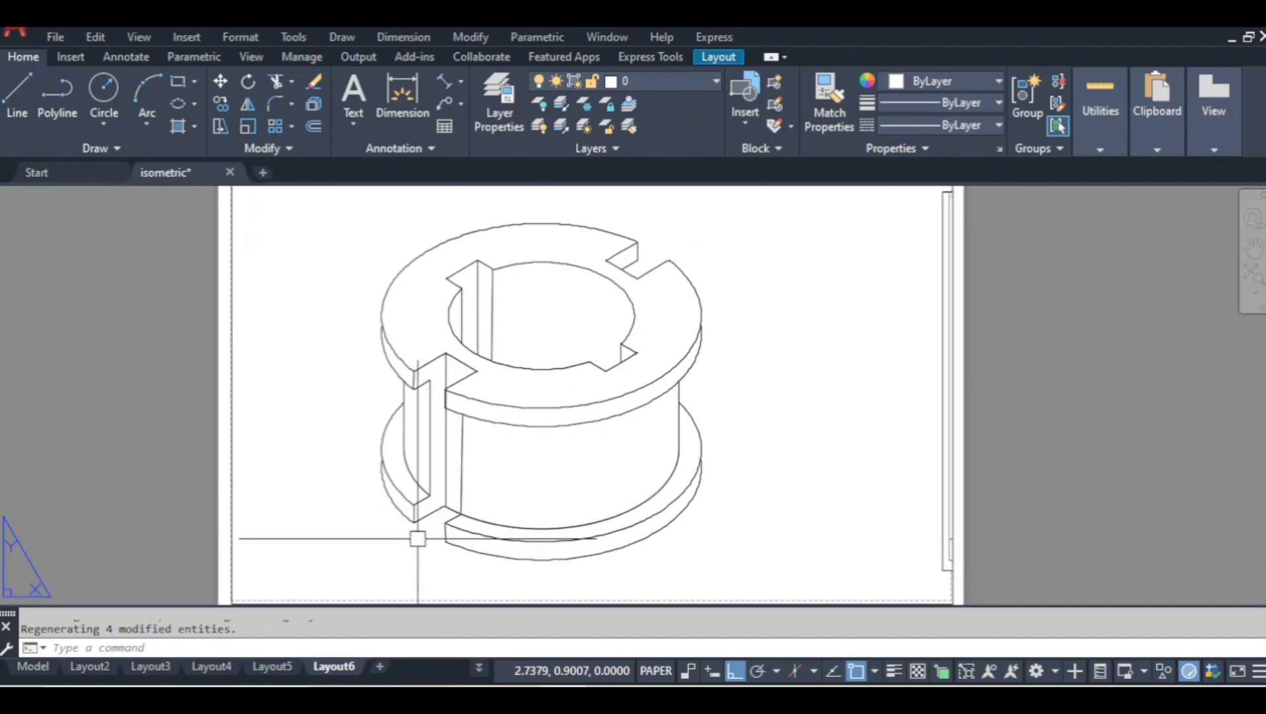
{"action": "scroll", "coordinate": [577, 467], "scroll_direction": "up", "scroll_amount": 2}
{"action": "middle_click_drag", "start_coordinate": [577, 468], "coordinate": [589, 492]}
{"action": "scroll", "coordinate": [582, 493], "scroll_direction": "down", "scroll_amount": 2}
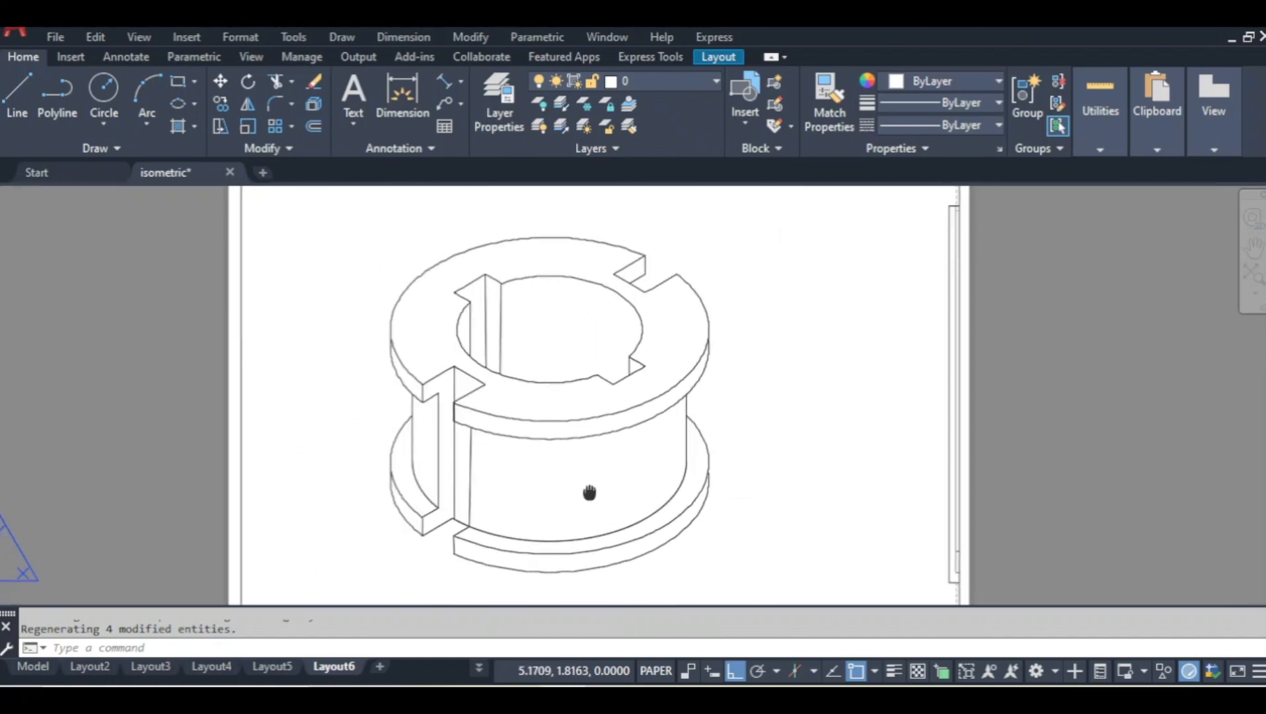